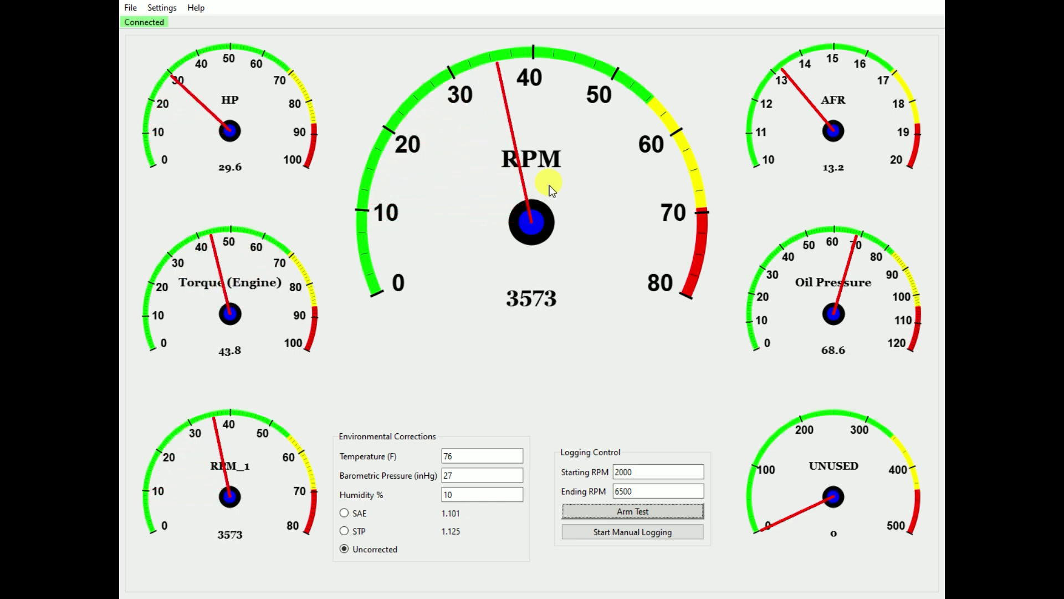
# Step: Switch the large RPM gauge's input source to Torque_Engine_Corrected and save its properties
pyautogui.rightClick(523, 137)
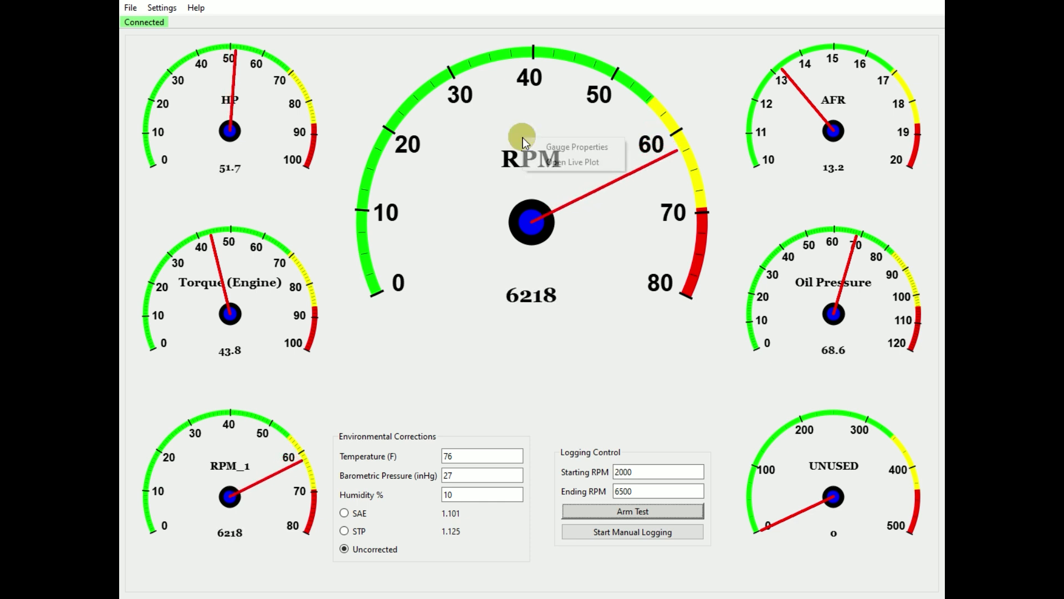
pyautogui.click(536, 147)
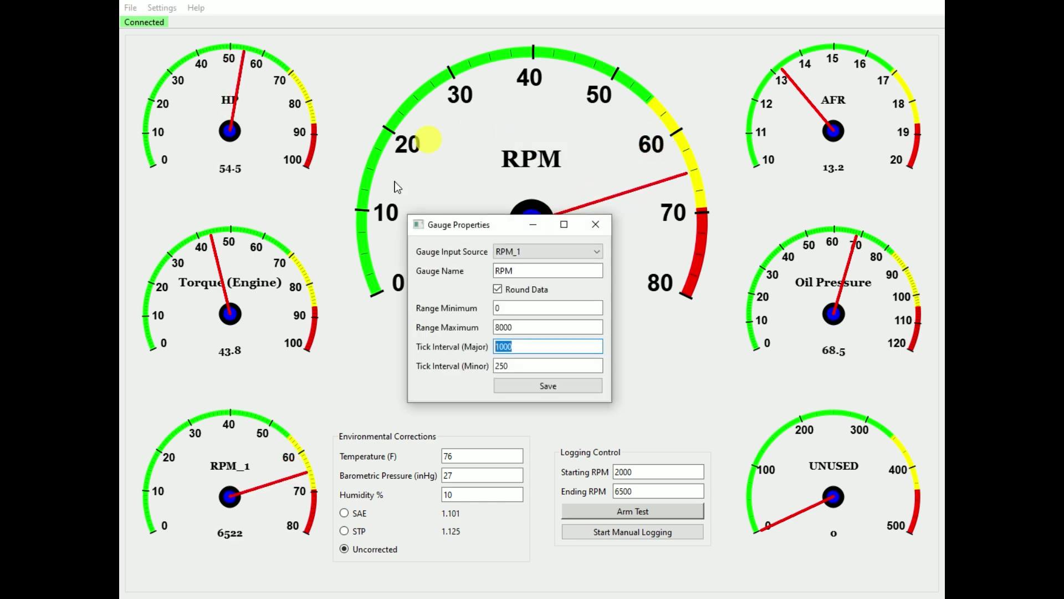
pyautogui.moveTo(451, 221); pyautogui.dragTo(361, 152)
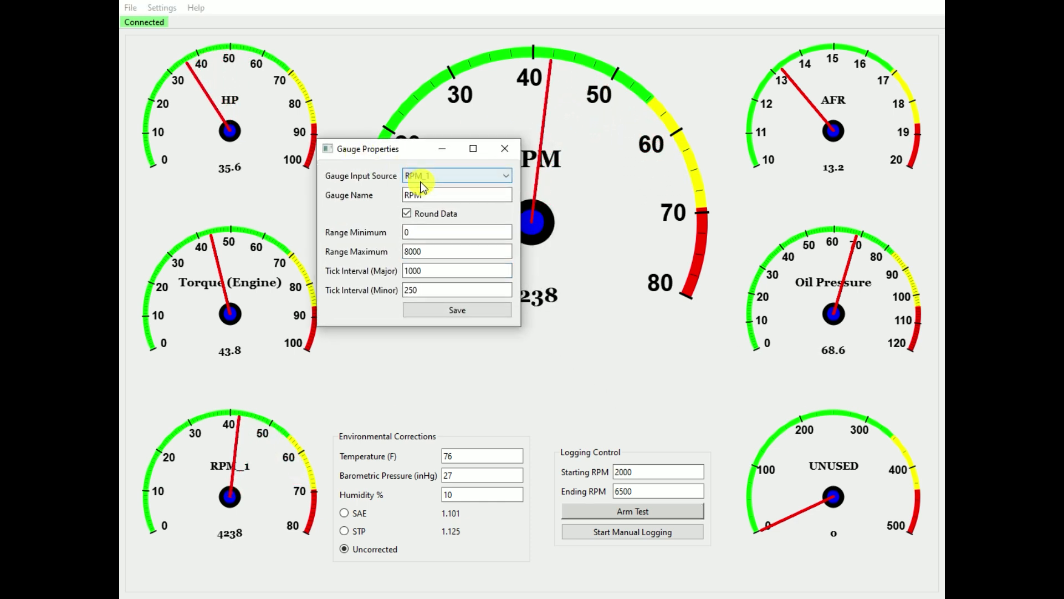
pyautogui.click(421, 177)
pyautogui.click(400, 158)
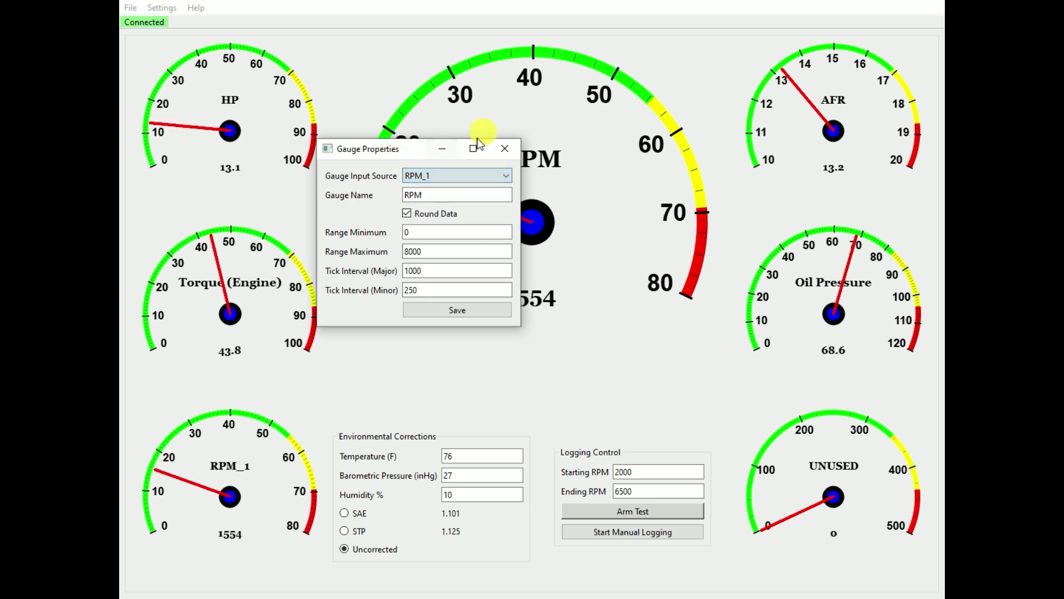
pyautogui.moveTo(412, 152); pyautogui.dragTo(368, 101)
pyautogui.click(391, 125)
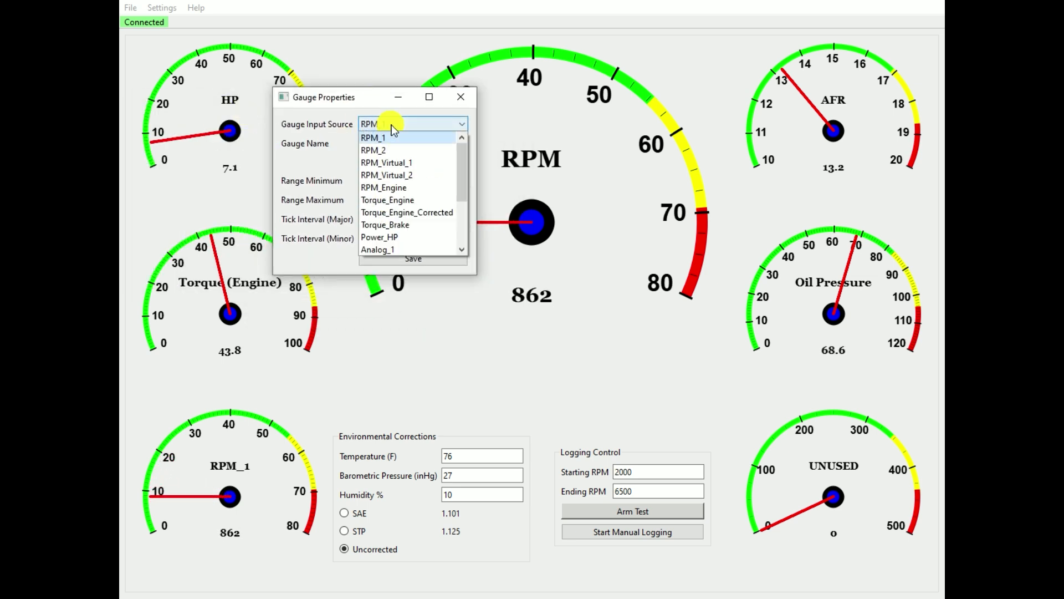
pyautogui.click(422, 211)
pyautogui.click(395, 161)
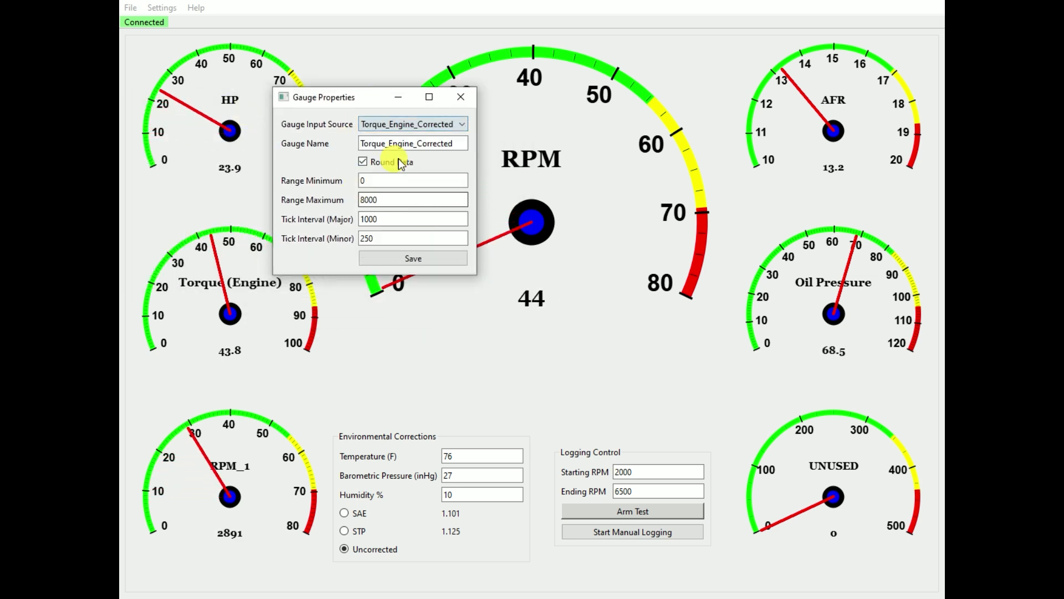
pyautogui.click(417, 259)
# Step: Rename the large gauge as Torque and save its properties
pyautogui.moveTo(359, 99); pyautogui.dragTo(279, 95)
pyautogui.moveTo(378, 145); pyautogui.dragTo(313, 145)
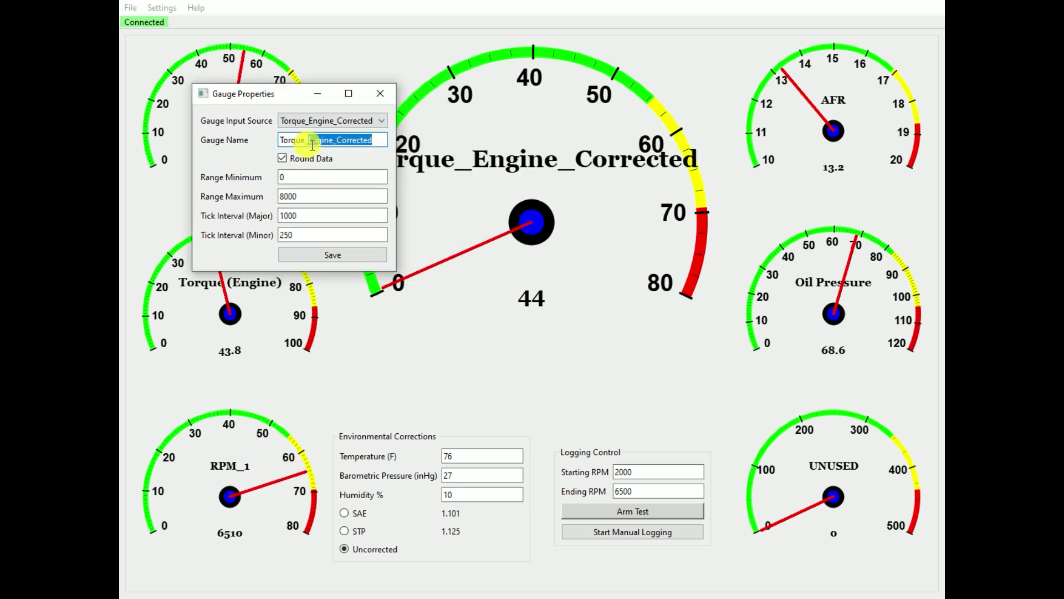
pyautogui.press('BackSpace')
pyautogui.click(353, 253)
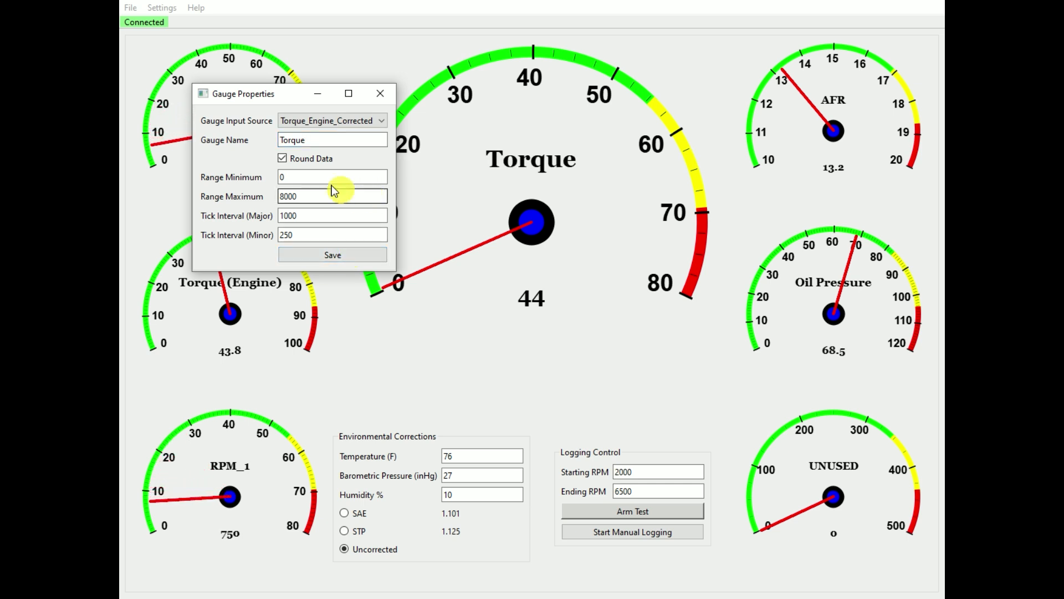
# Step: Turn the large gauge's Round Data option off and back on, and go through its range and tick interval fields
pyautogui.click(285, 156)
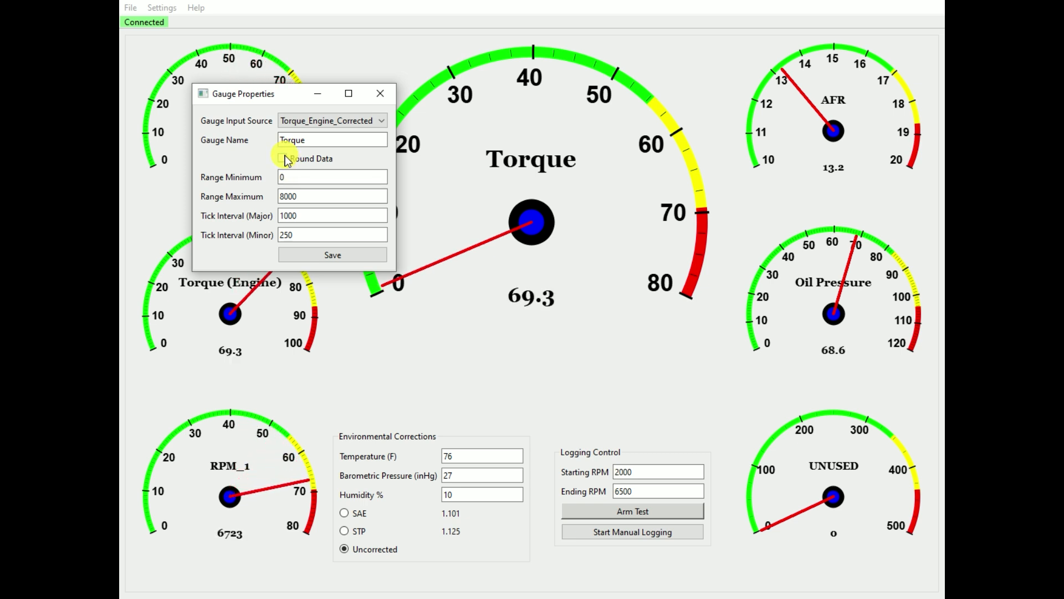
pyautogui.click(282, 158)
pyautogui.click(298, 180)
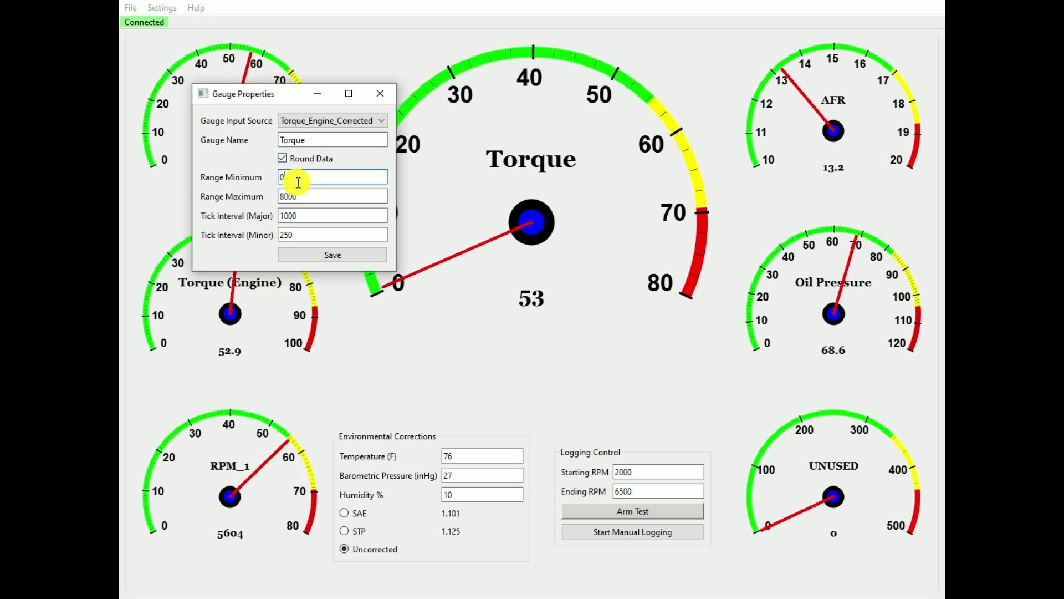
pyautogui.moveTo(321, 198); pyautogui.dragTo(253, 215)
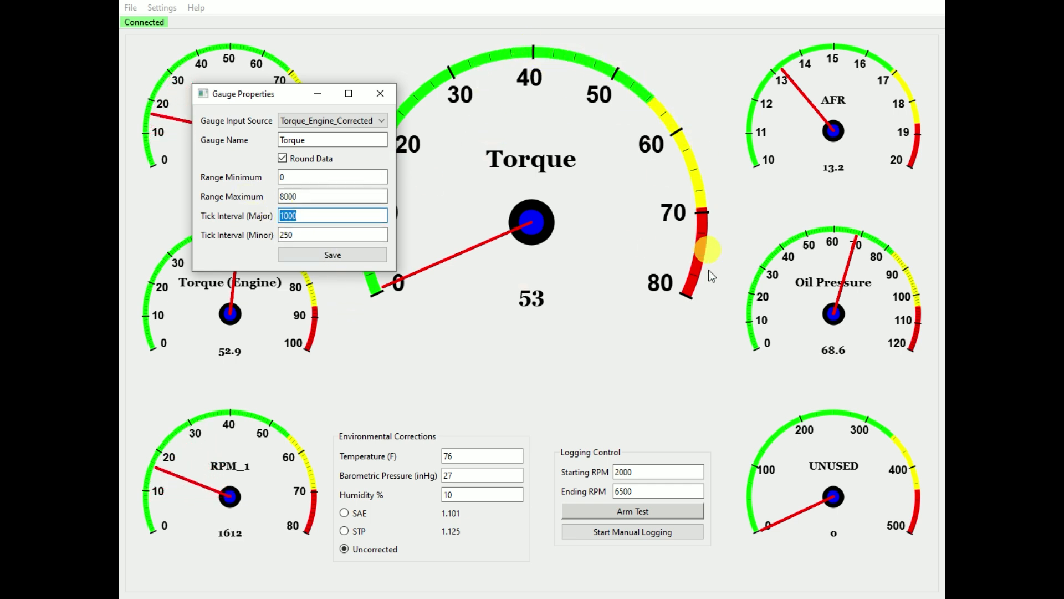
# Step: Set the large gauge's input source to RPM_1 and its name to RPM with Round Data on, save, and close its properties
pyautogui.click(312, 121)
pyautogui.click(309, 134)
pyautogui.click(332, 140)
pyautogui.press('BackSpace')
pyautogui.press('BackSpace')
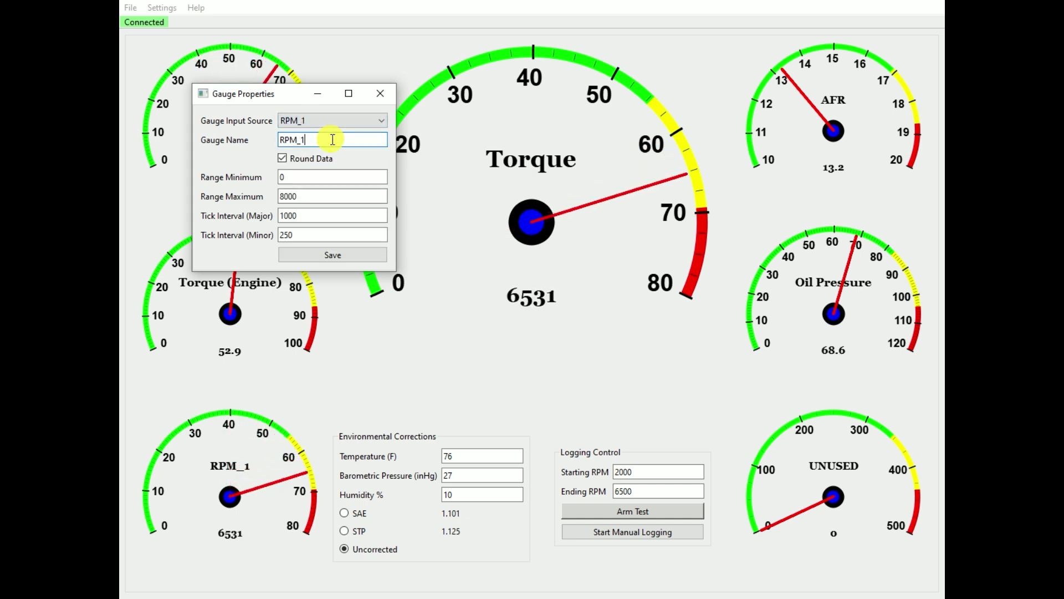
pyautogui.click(283, 158)
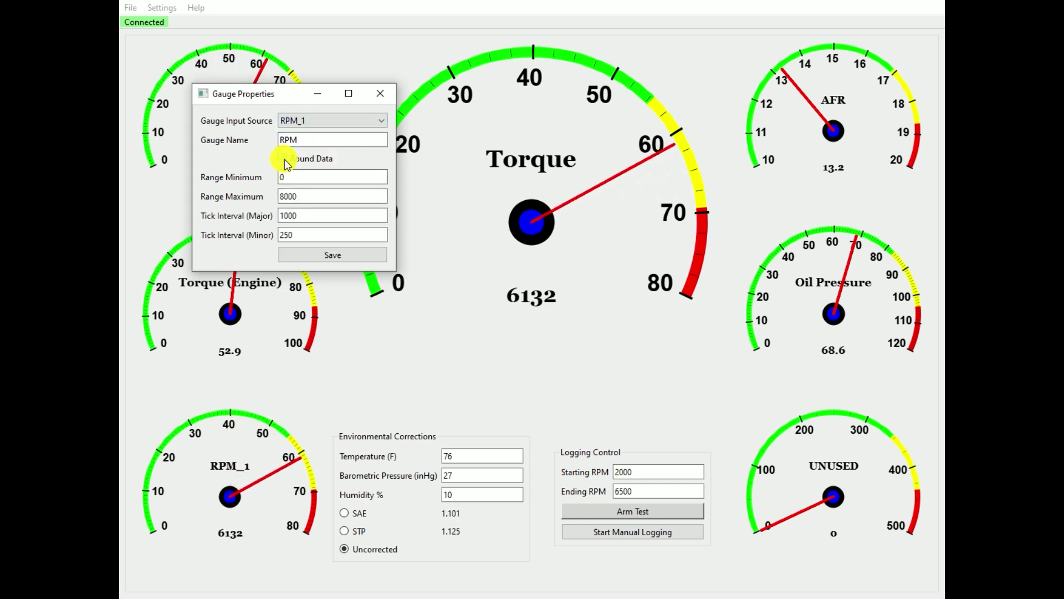
pyautogui.click(337, 251)
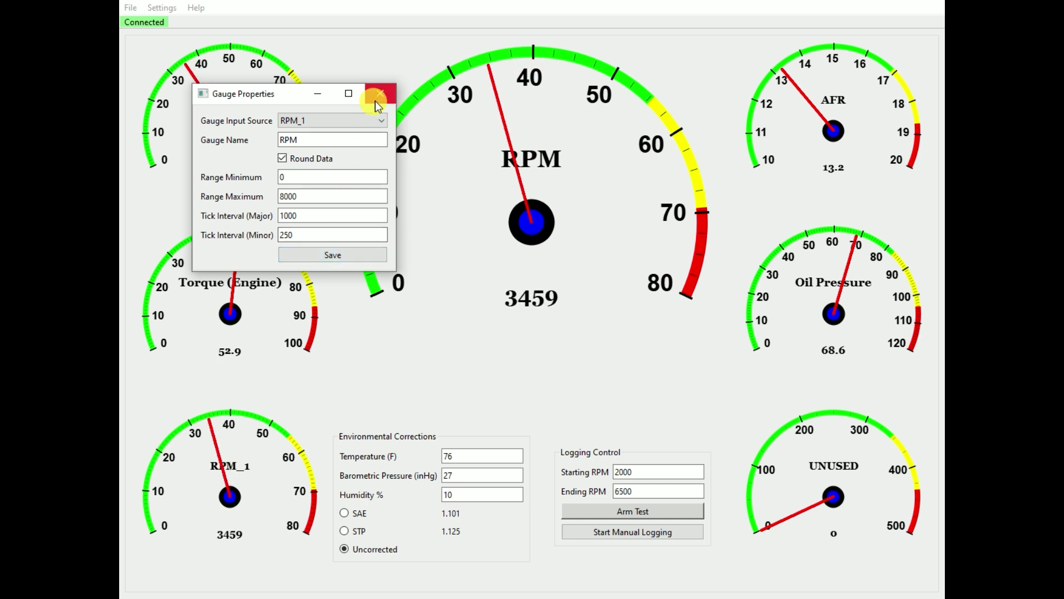
pyautogui.click(374, 101)
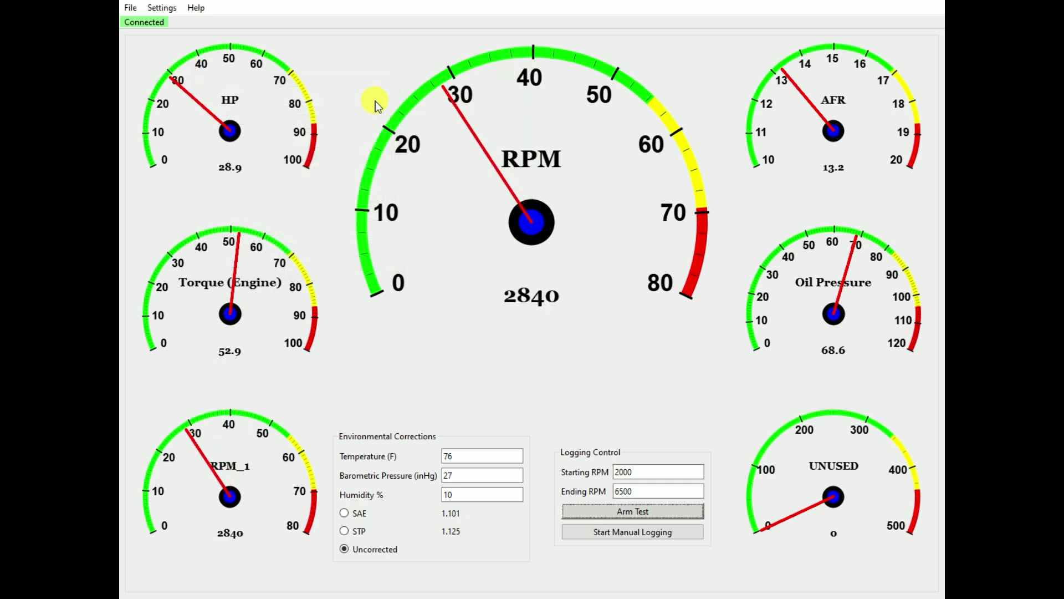
# Step: Zero the load cell from the Torque (Engine) gauge
pyautogui.rightClick(214, 265)
pyautogui.click(171, 299)
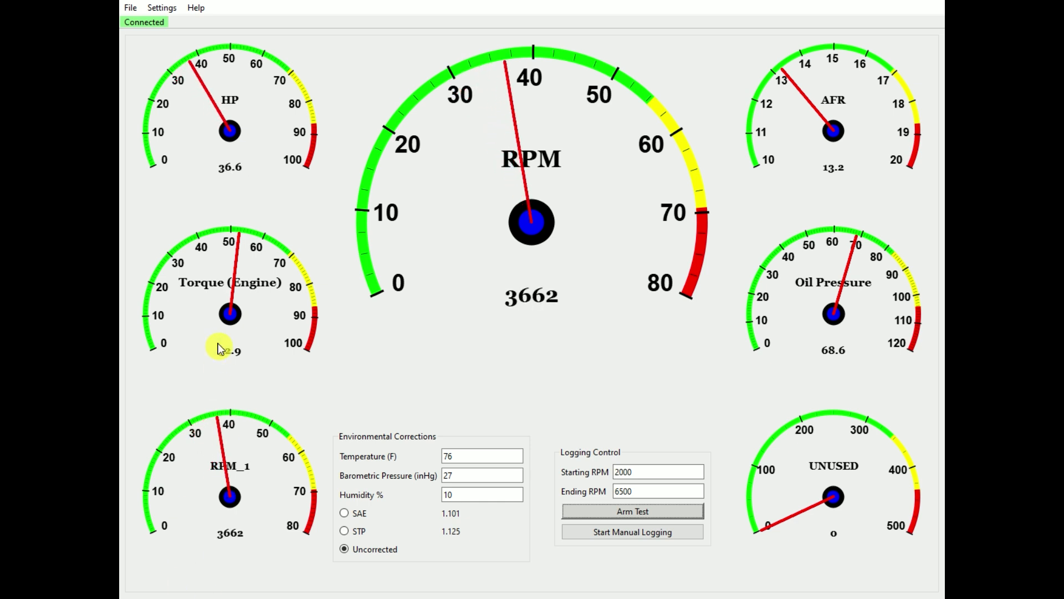
pyautogui.rightClick(206, 261)
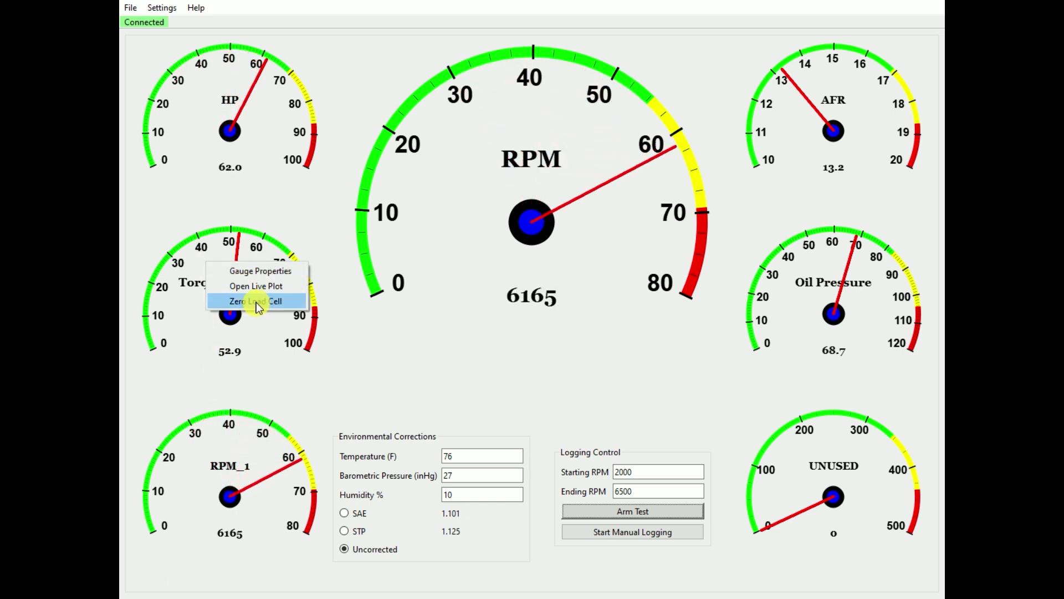
pyautogui.click(275, 300)
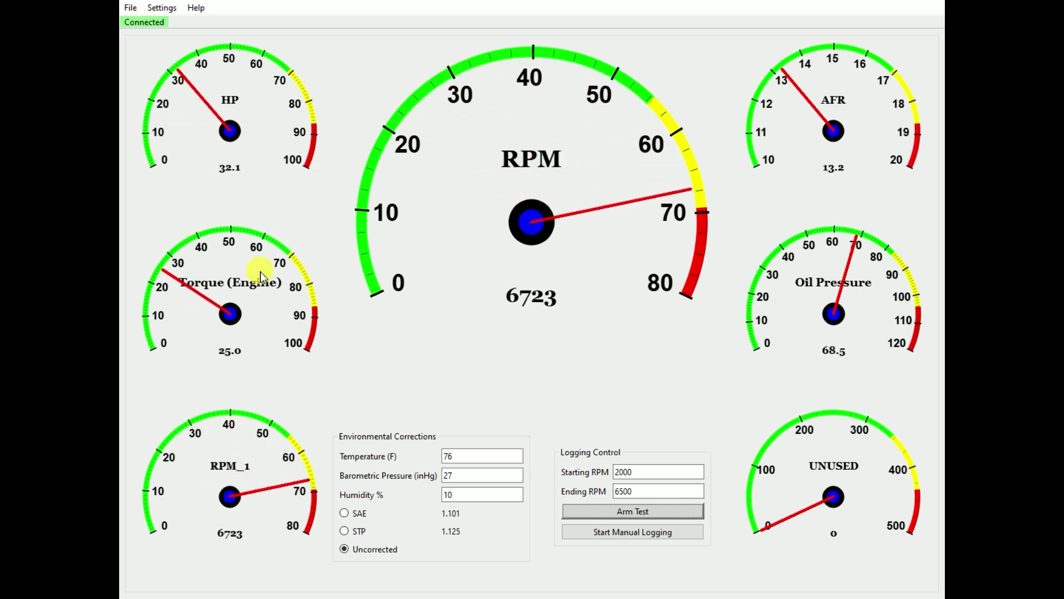
pyautogui.rightClick(224, 275)
pyautogui.click(276, 315)
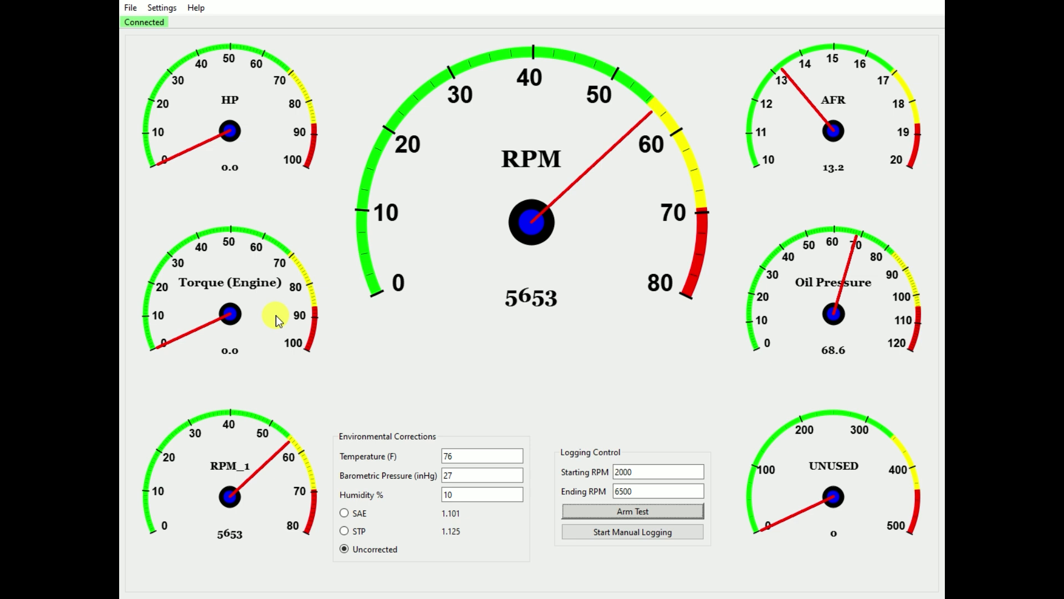
pyautogui.rightClick(236, 283)
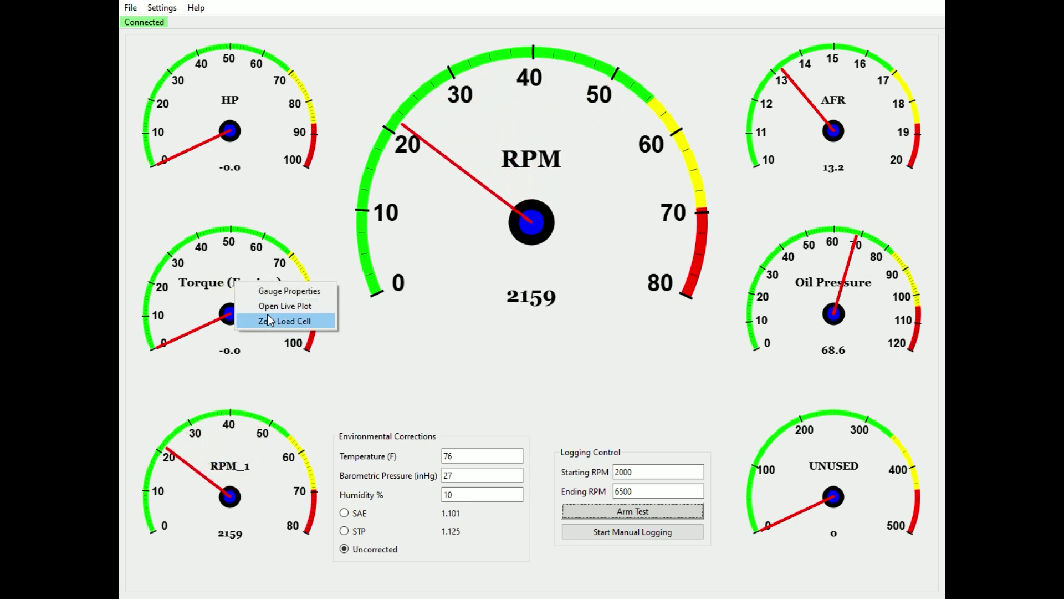
pyautogui.click(413, 335)
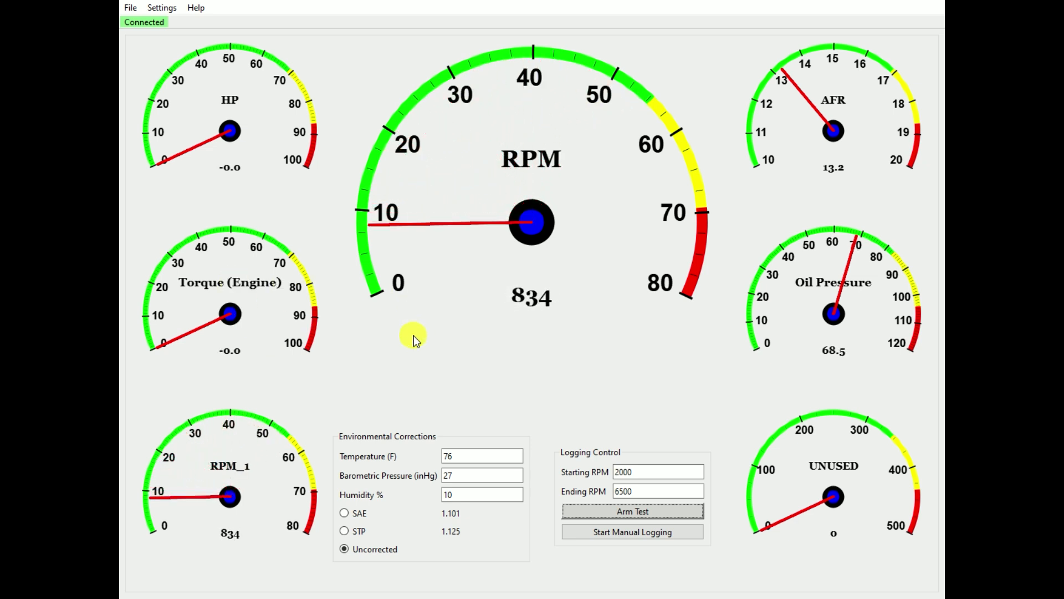
# Step: Open a live plot of the large RPM gauge
pyautogui.rightClick(422, 183)
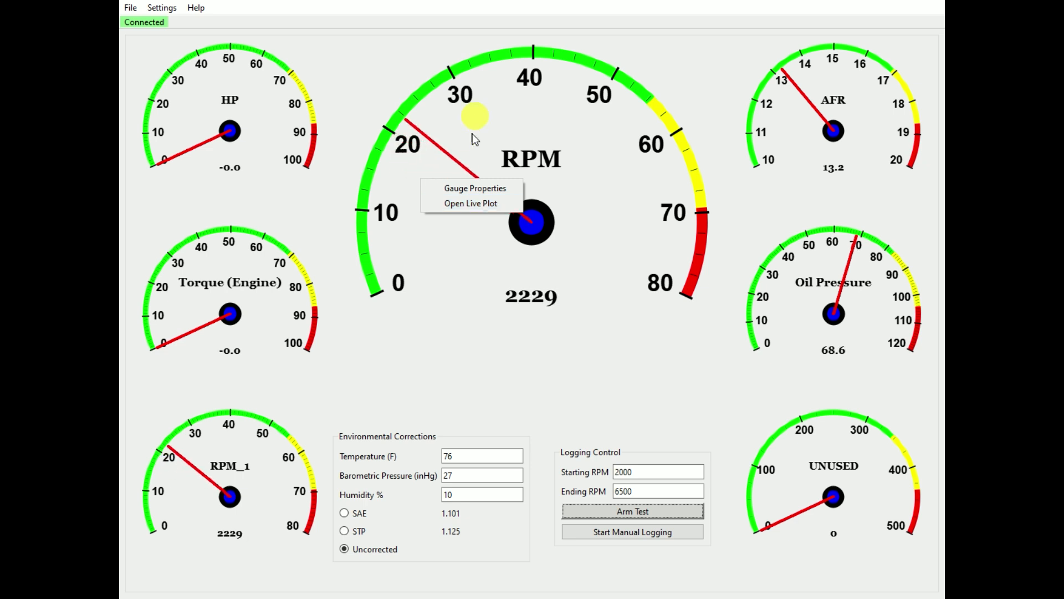
pyautogui.rightClick(490, 150)
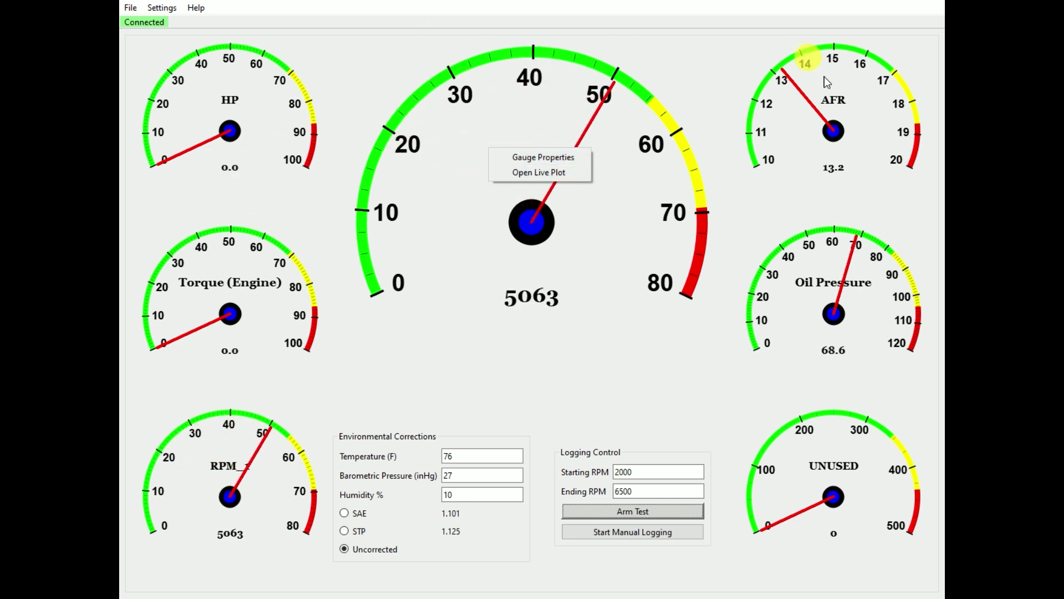
pyautogui.click(426, 16)
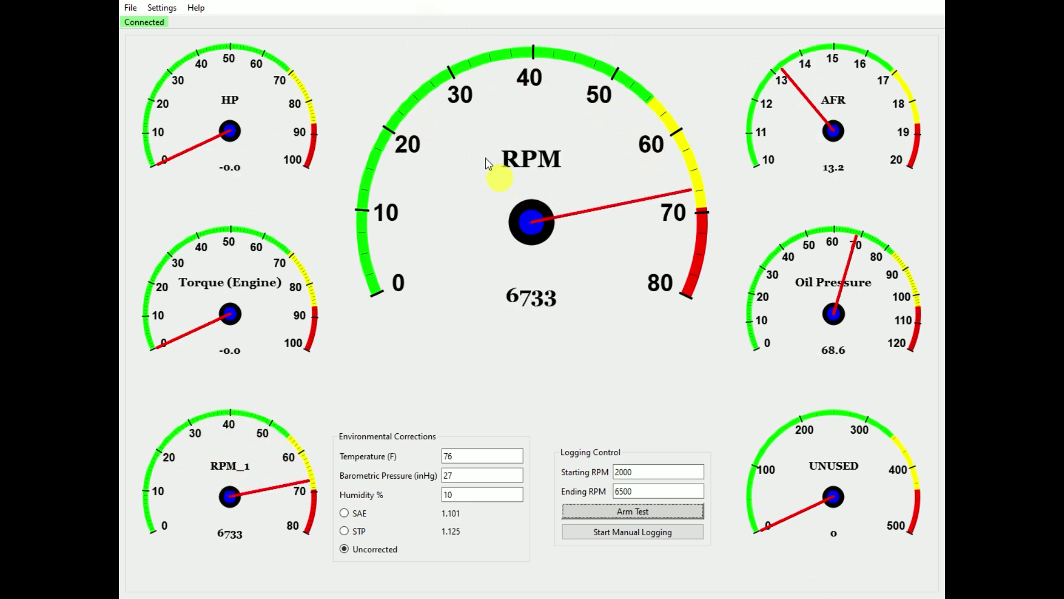
pyautogui.rightClick(510, 155)
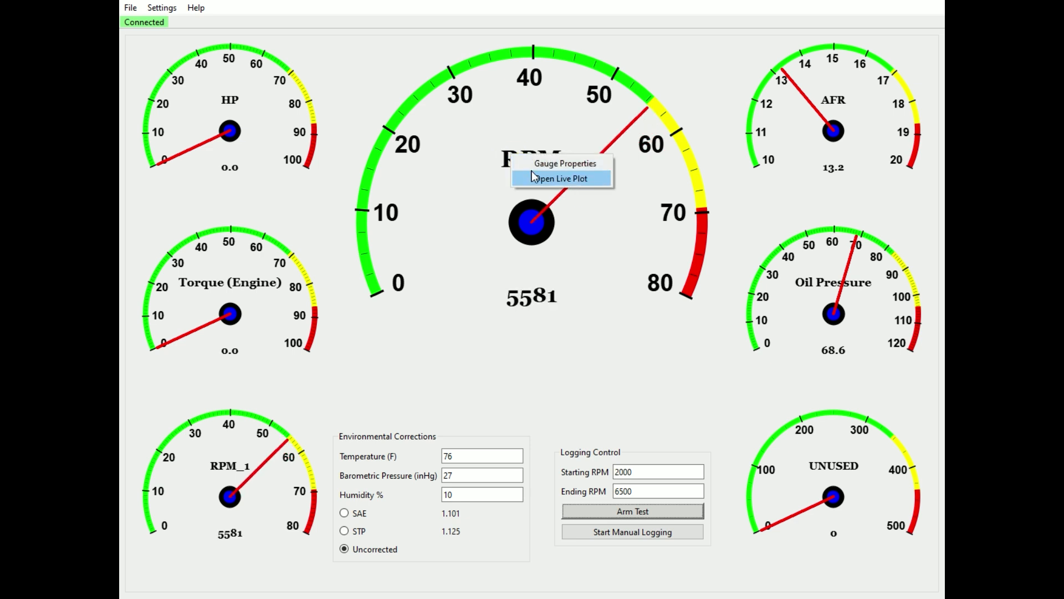
pyautogui.click(562, 178)
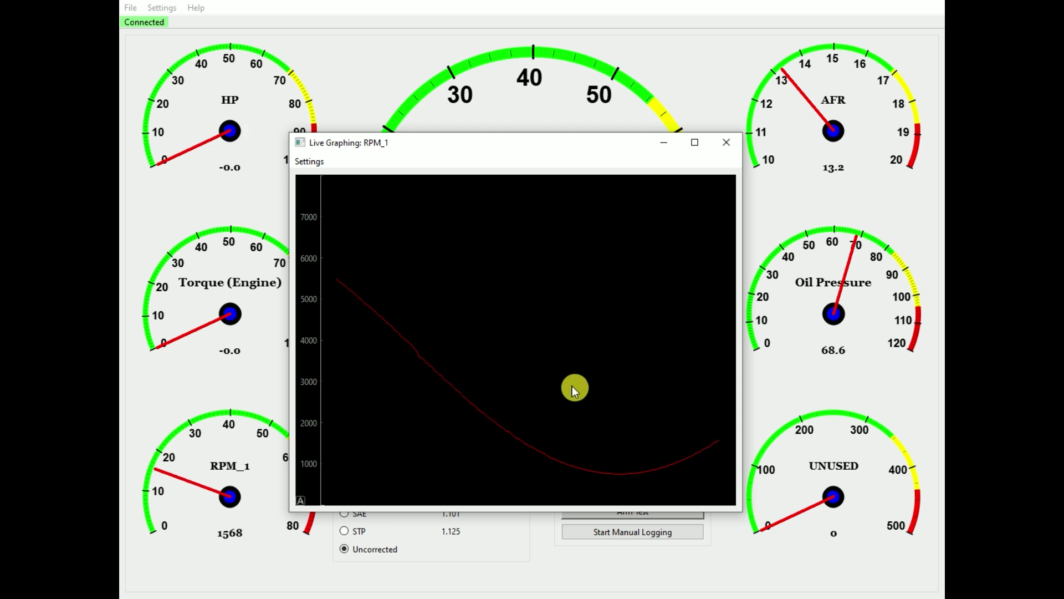
# Step: Change the RPM_1 live plot's line colour to cyan, apply it, and close the plot with its settings
pyautogui.click(309, 161)
pyautogui.click(327, 175)
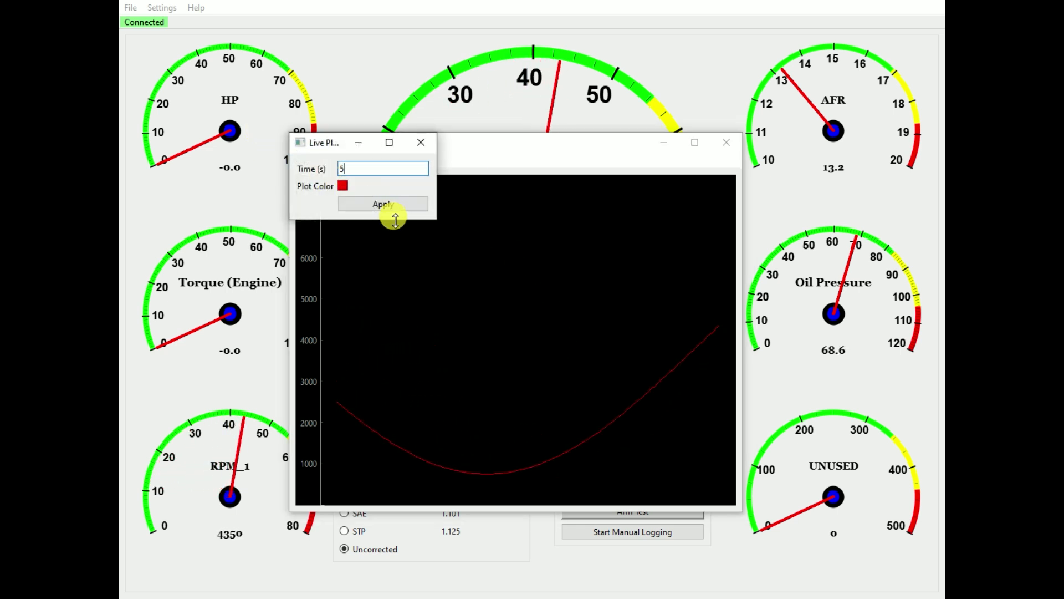
pyautogui.click(343, 186)
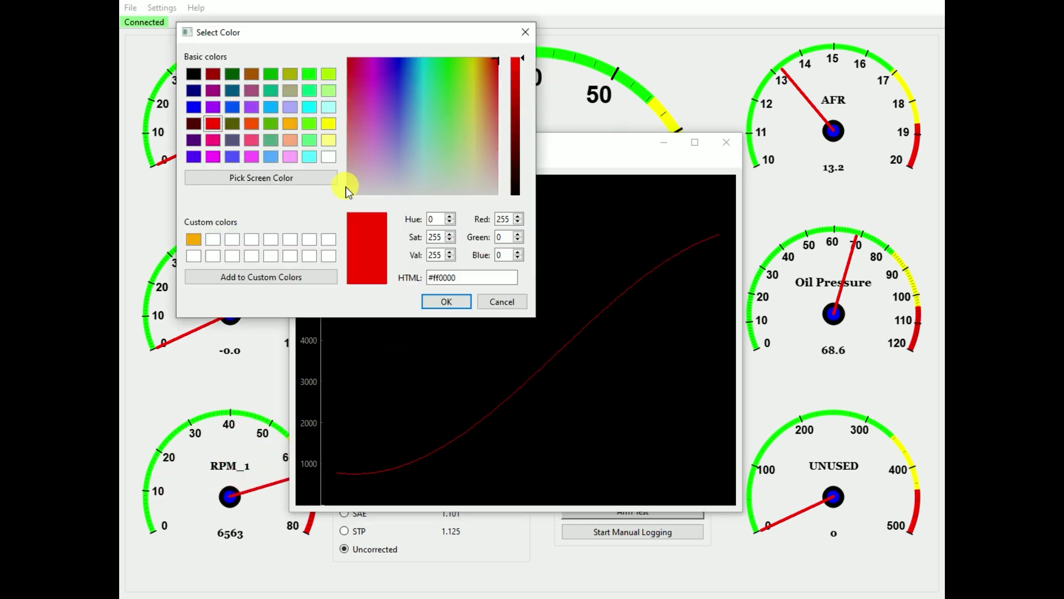
pyautogui.click(309, 107)
pyautogui.click(446, 300)
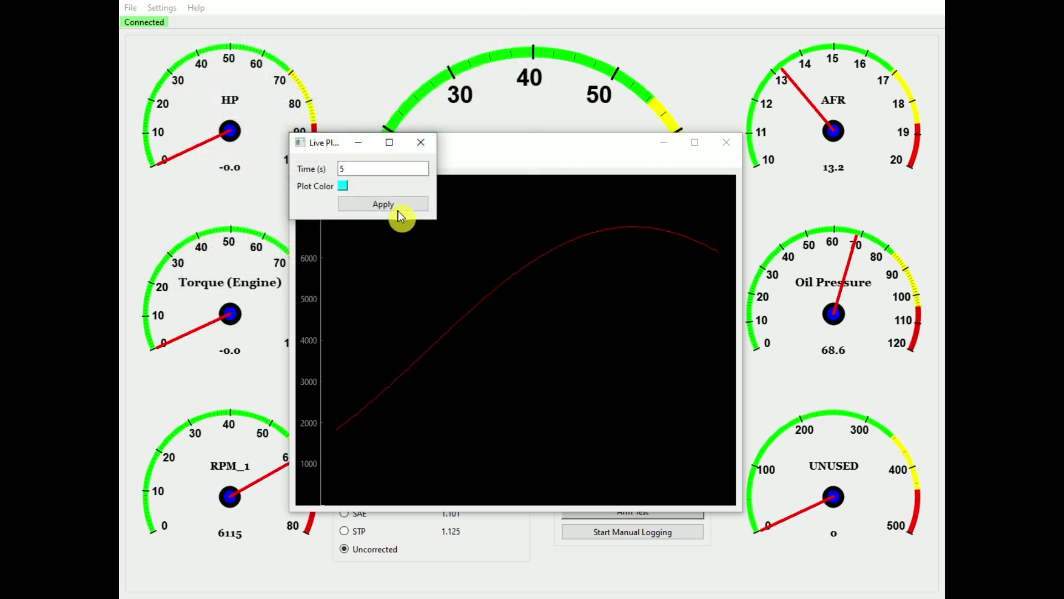
pyautogui.click(398, 204)
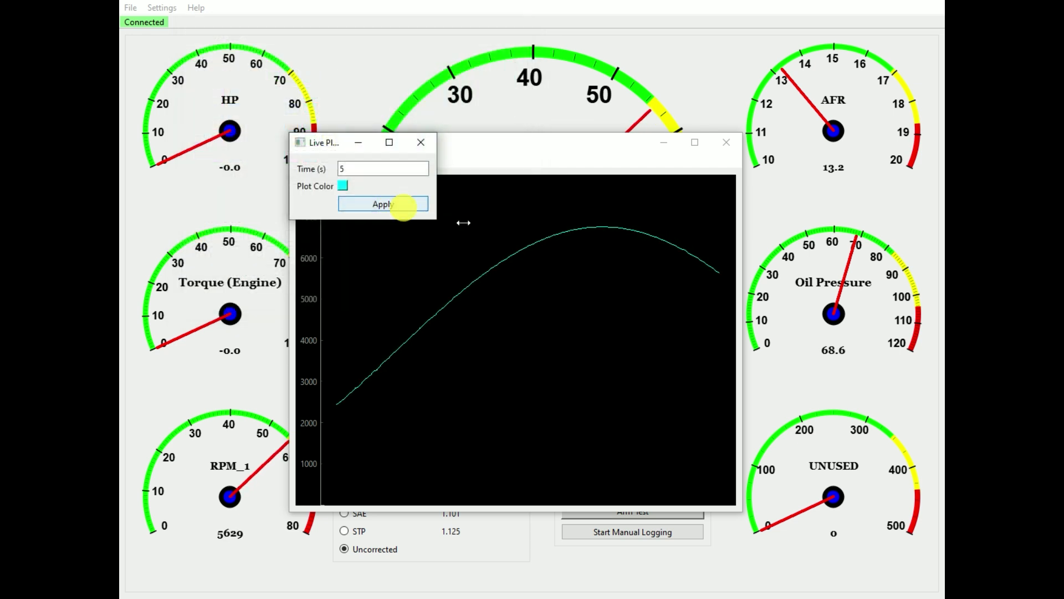
pyautogui.click(421, 142)
pyautogui.click(725, 143)
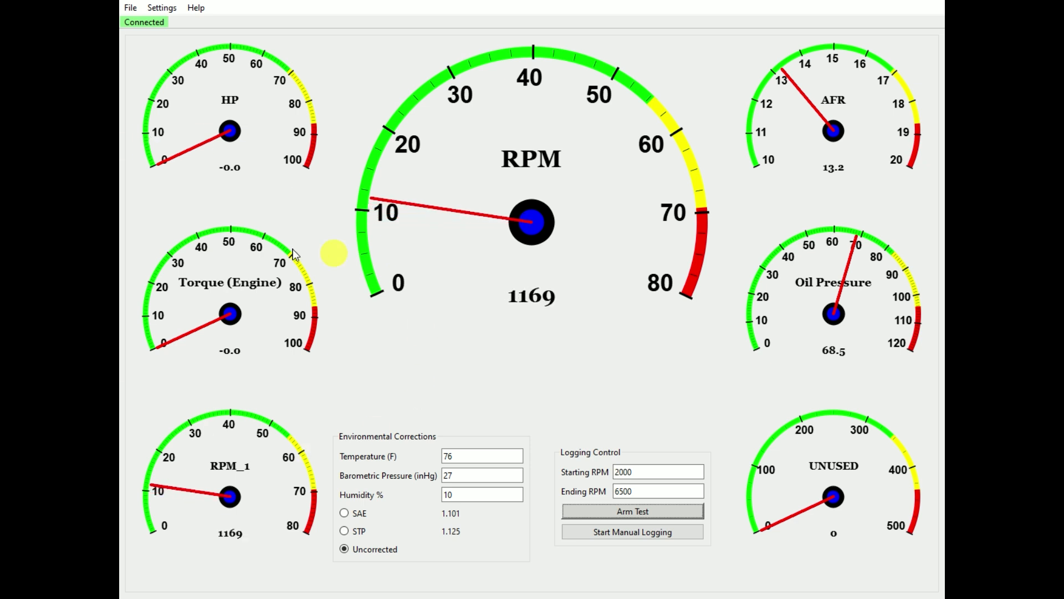
# Step: View the live plot of the Torque (Engine) gauge and close it
pyautogui.rightClick(250, 276)
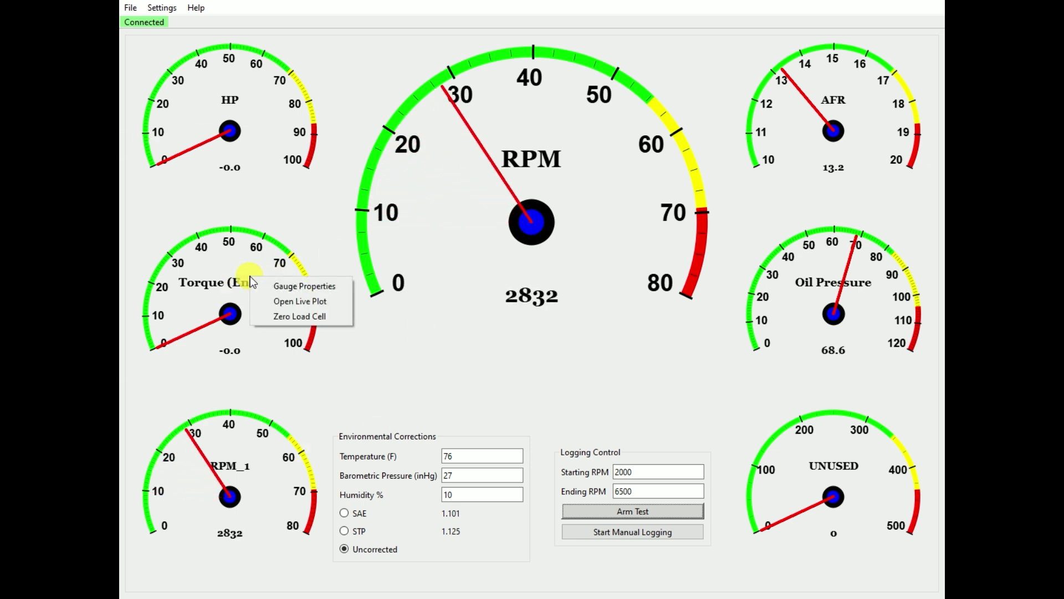
pyautogui.click(304, 302)
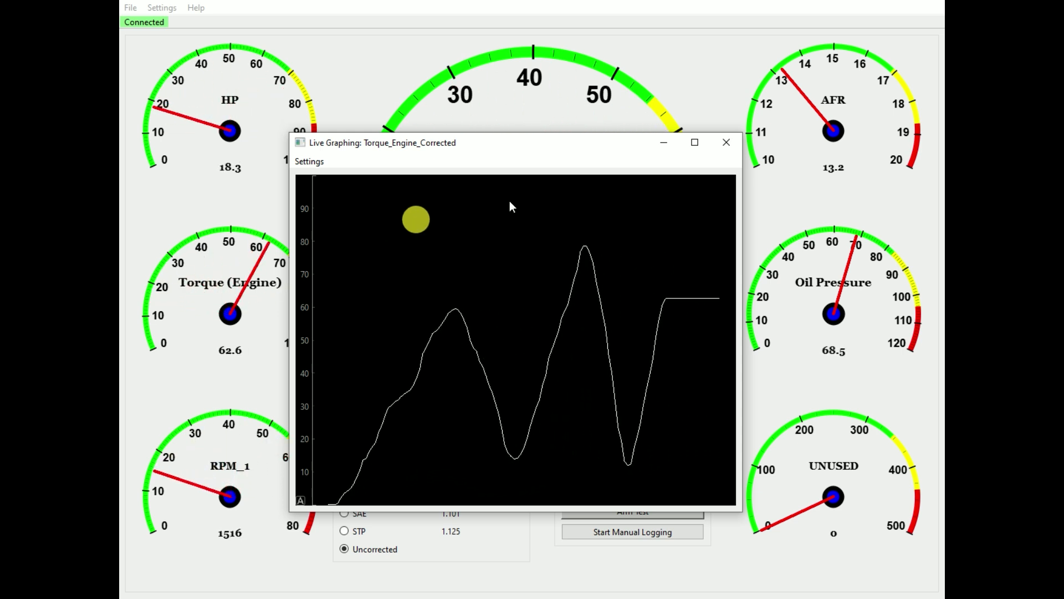
pyautogui.click(726, 143)
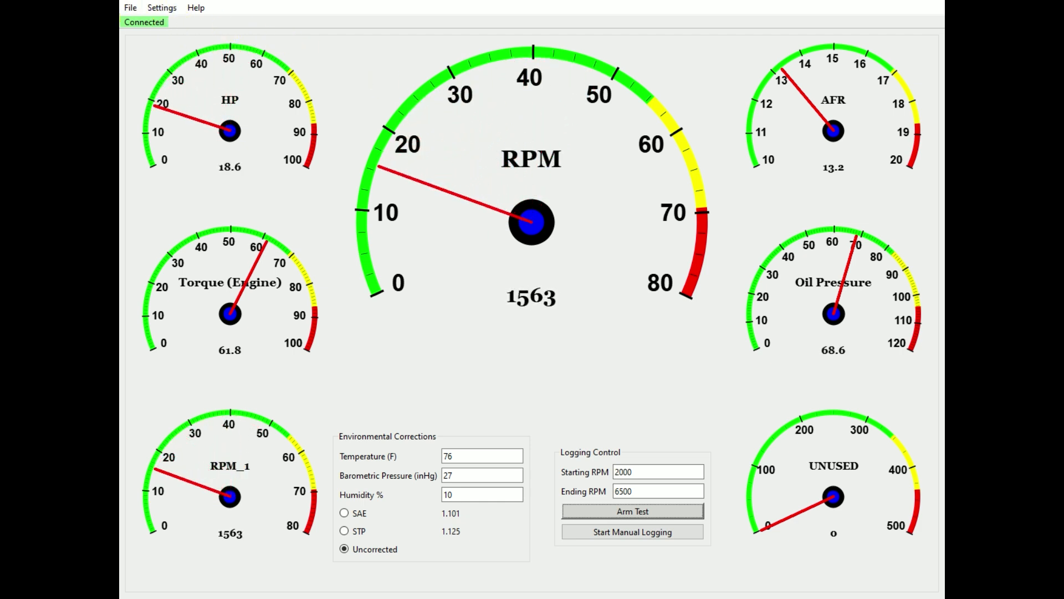
# Step: Open the live plot of power and torque over RPM and reposition its window over the gauges
pyautogui.click(130, 7)
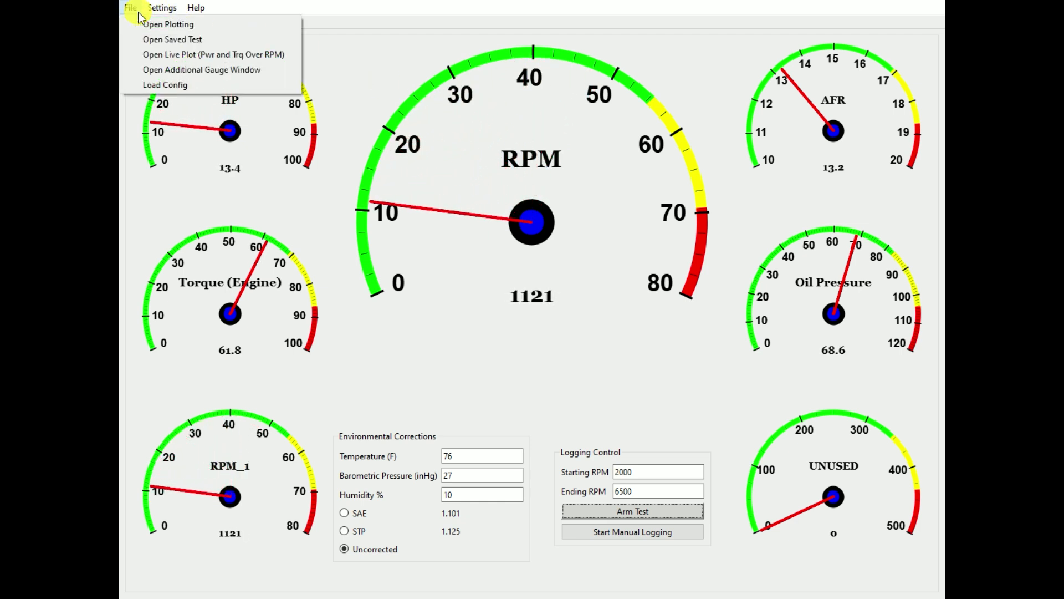
pyautogui.click(232, 56)
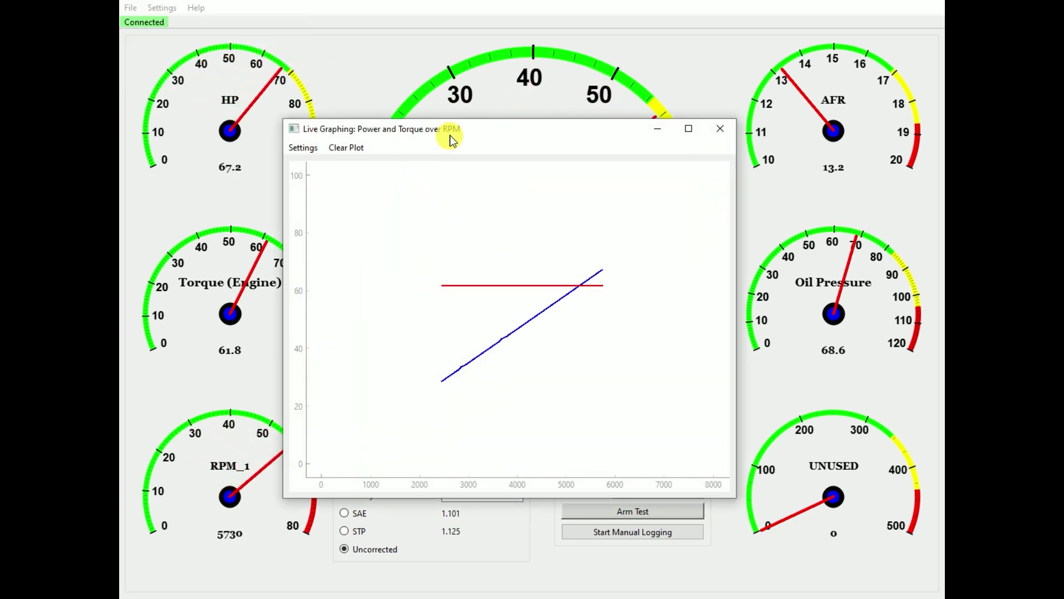
pyautogui.moveTo(450, 137); pyautogui.dragTo(417, 113)
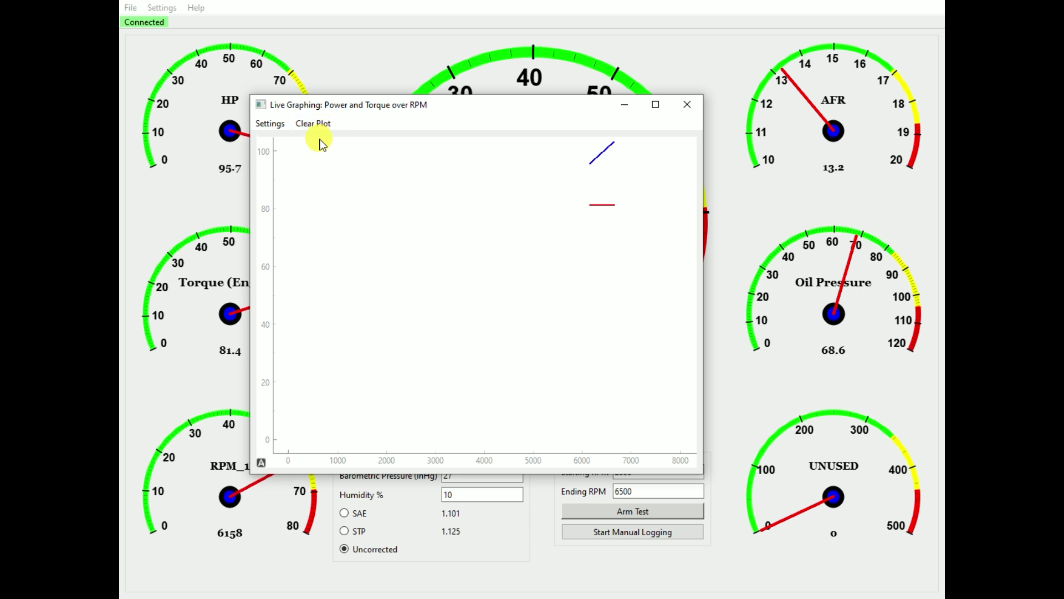
# Step: Set the power and torque live plot's data length to 10 seconds, and clear the plot
pyautogui.click(287, 129)
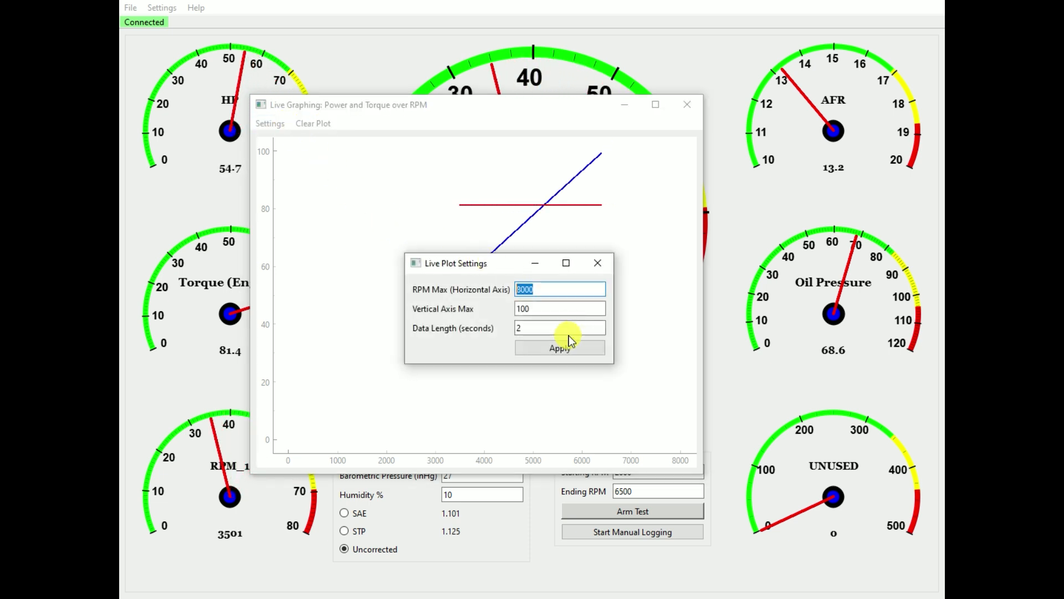
pyautogui.moveTo(570, 333); pyautogui.dragTo(507, 325)
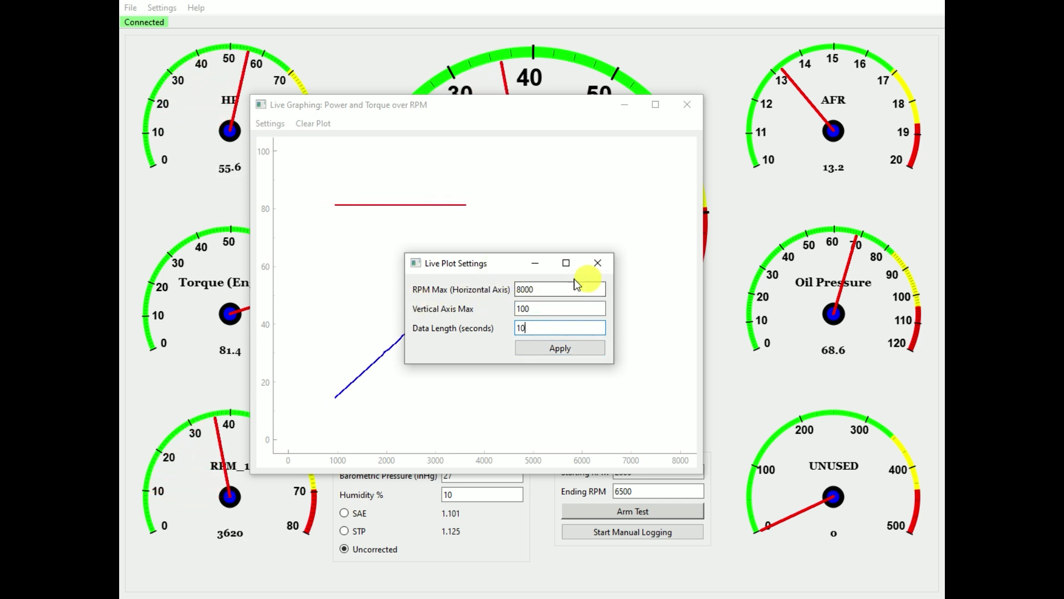
pyautogui.moveTo(595, 288); pyautogui.dragTo(511, 290)
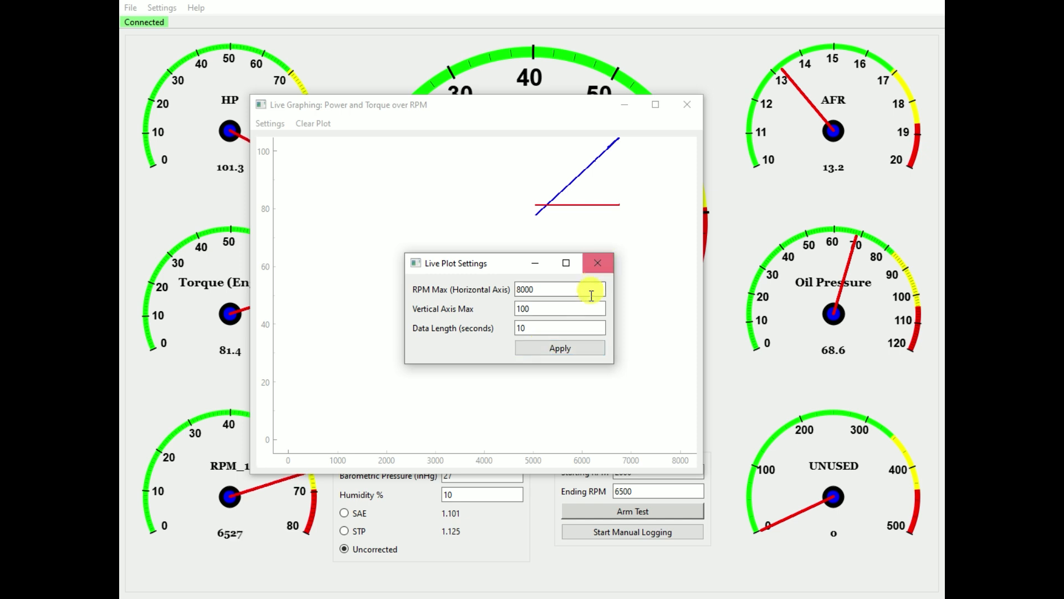
pyautogui.click(597, 265)
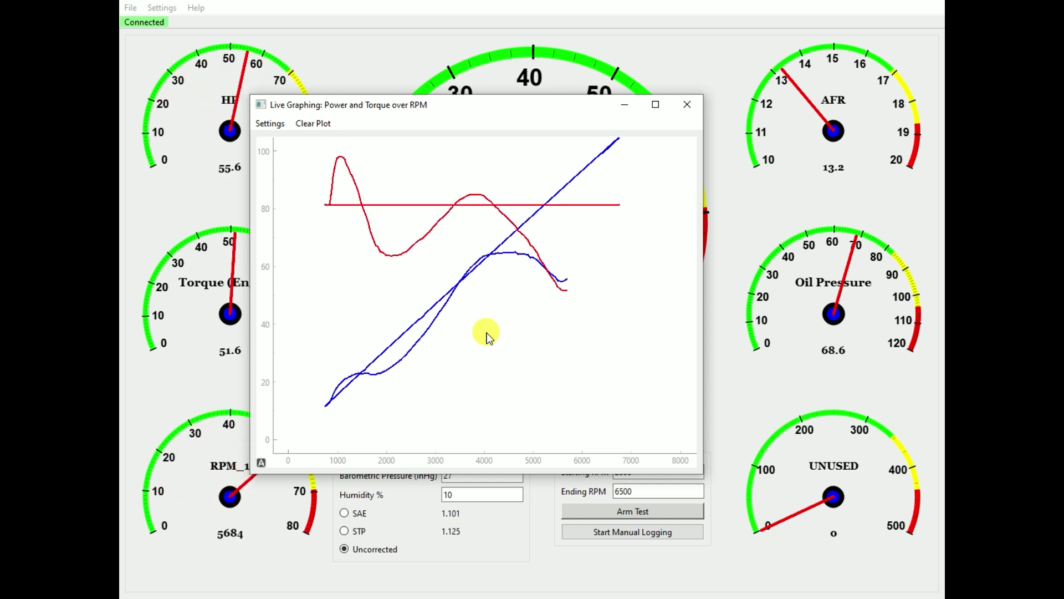
pyautogui.click(327, 123)
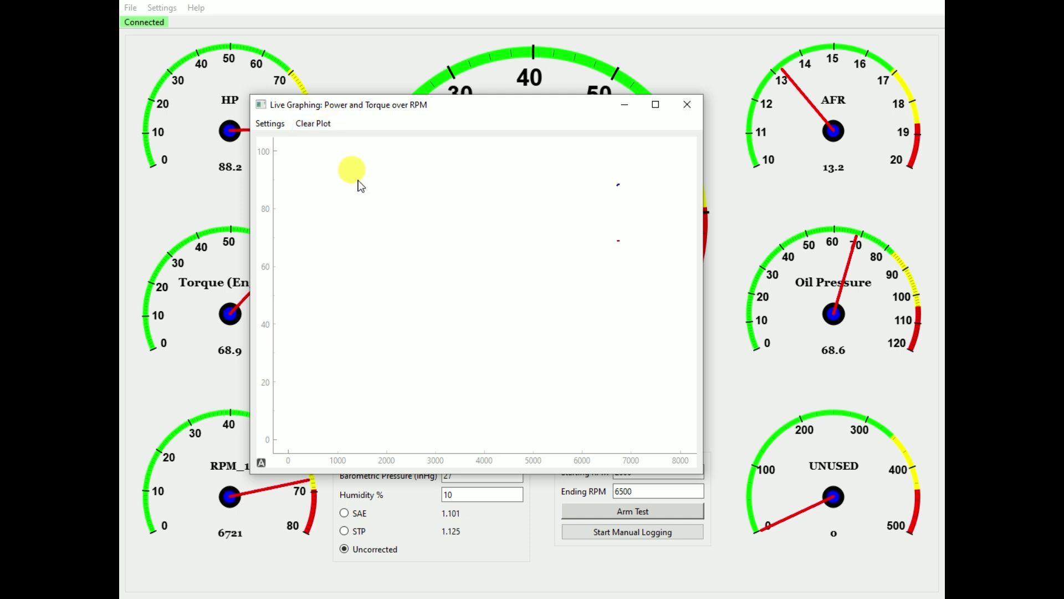
# Step: Set the live plot's data length to 2 seconds, apply it, and close the power and torque plot
pyautogui.click(270, 125)
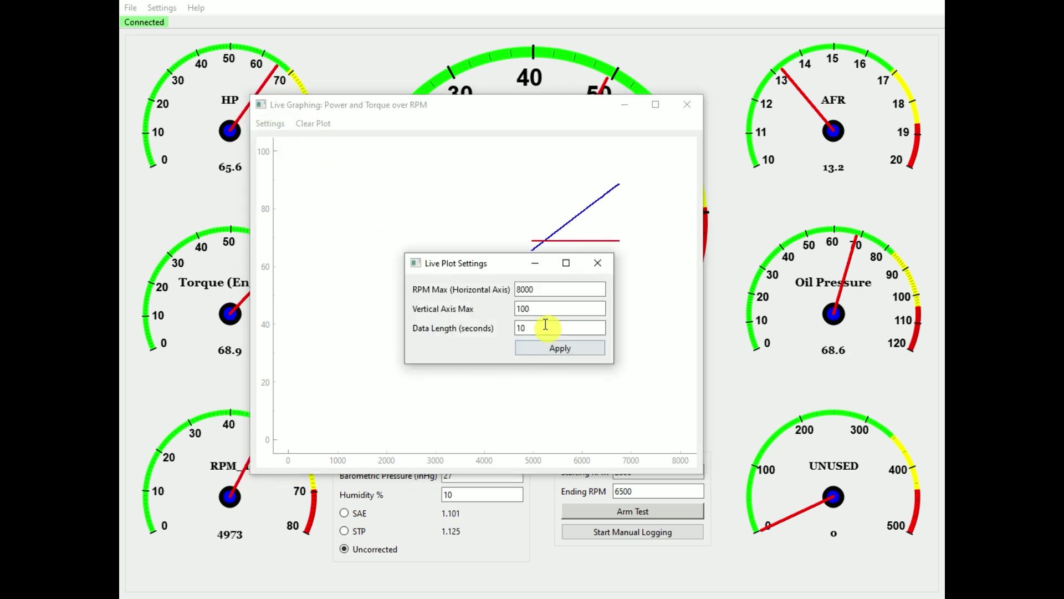
pyautogui.moveTo(546, 325); pyautogui.dragTo(503, 325)
pyautogui.write('2')
pyautogui.click(551, 350)
pyautogui.click(598, 261)
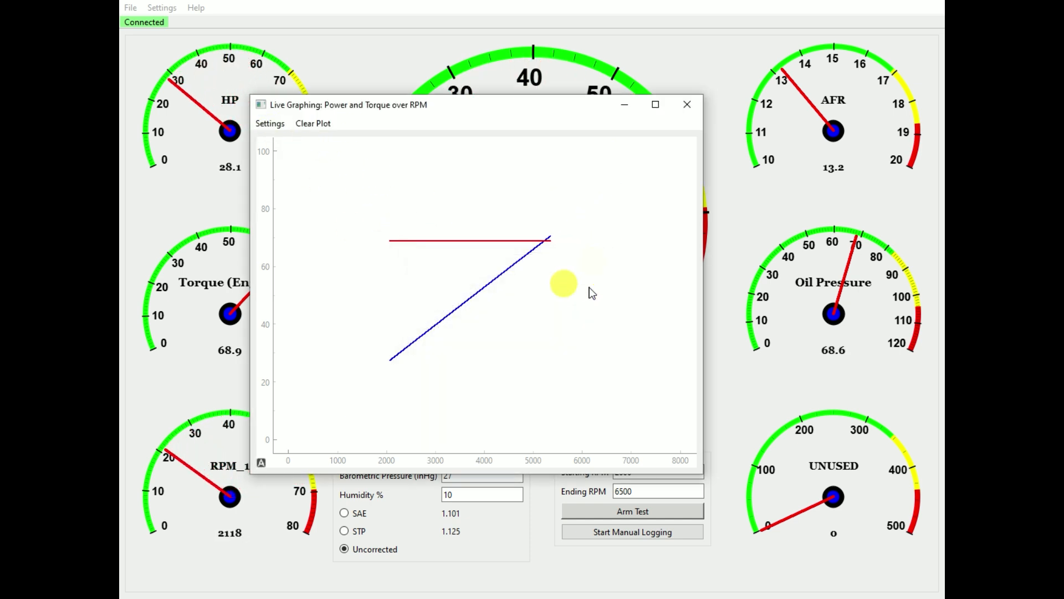
pyautogui.click(677, 108)
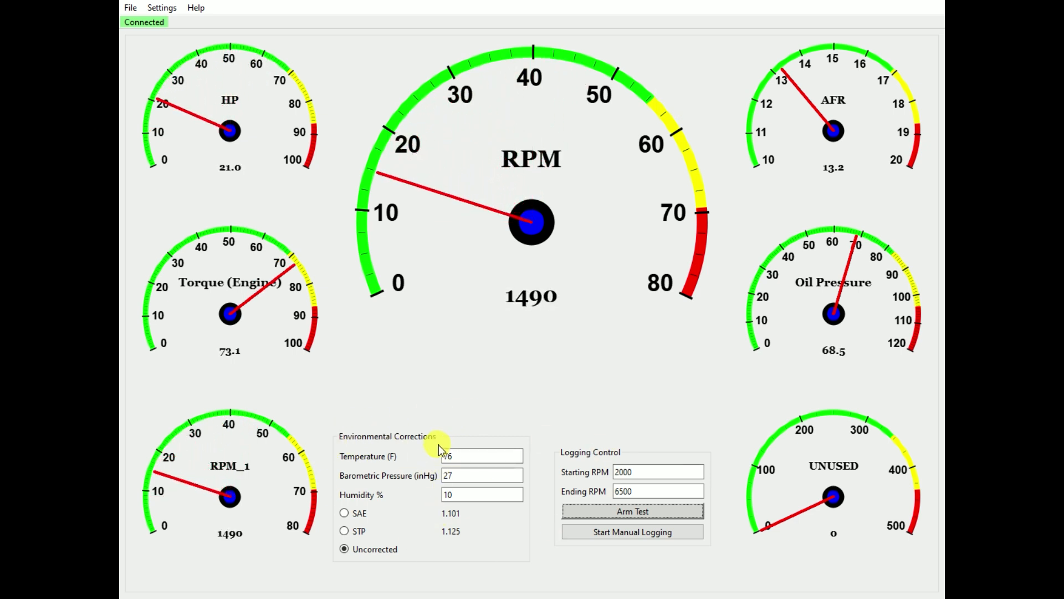
# Step: Examine the temperature, barometric pressure and humidity entries in the environmental corrections
pyautogui.click(451, 455)
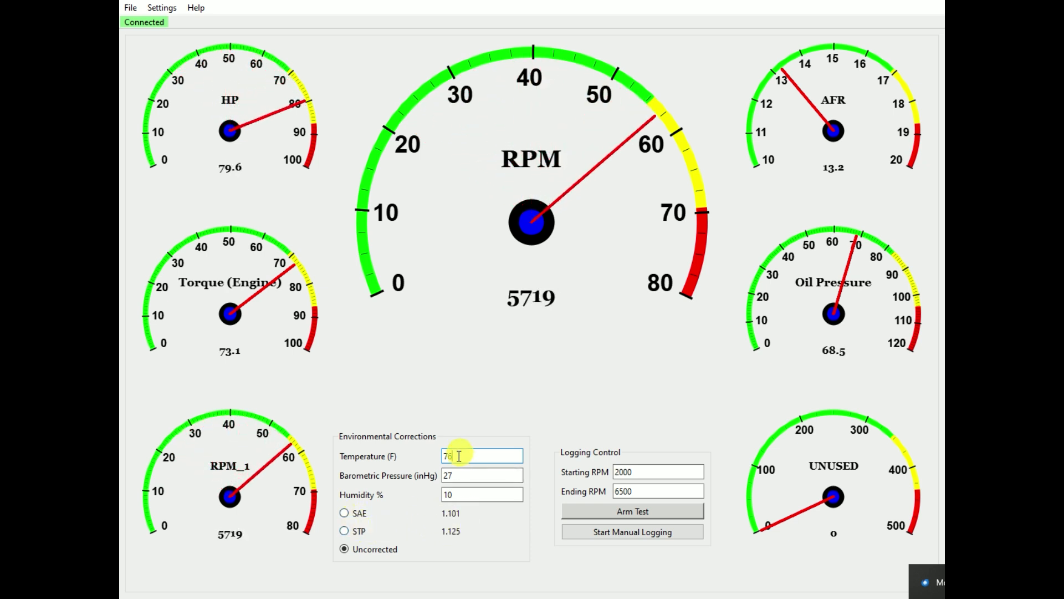
pyautogui.moveTo(467, 458); pyautogui.dragTo(389, 447)
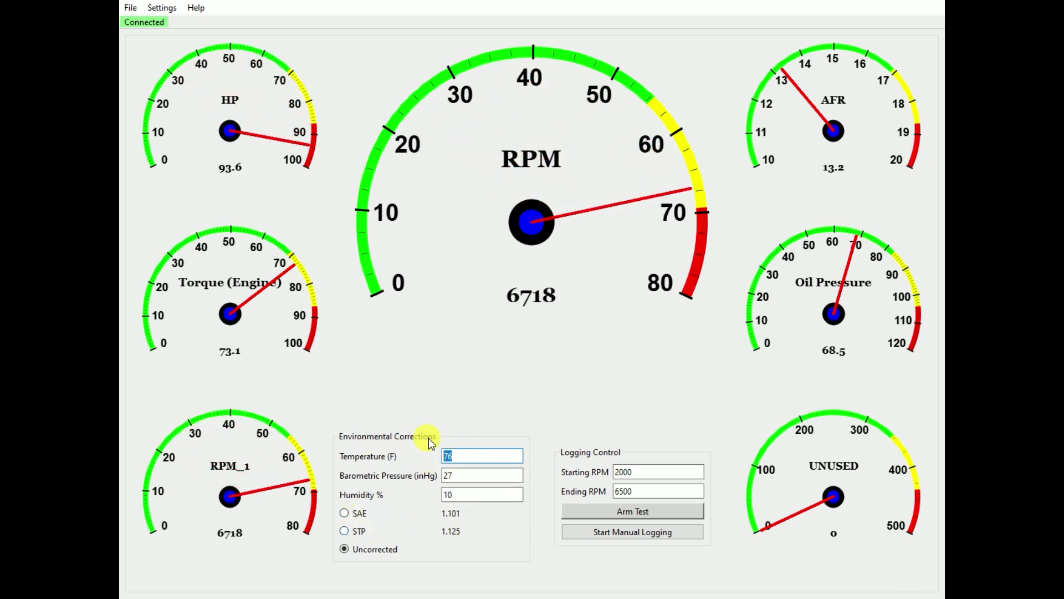
pyautogui.click(459, 453)
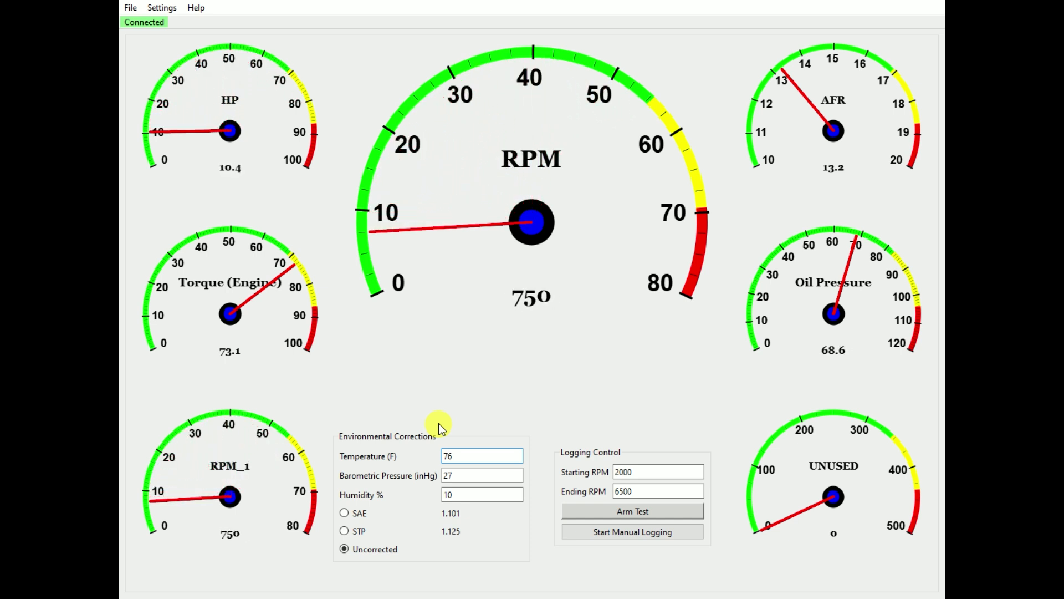
pyautogui.moveTo(463, 454); pyautogui.dragTo(411, 457)
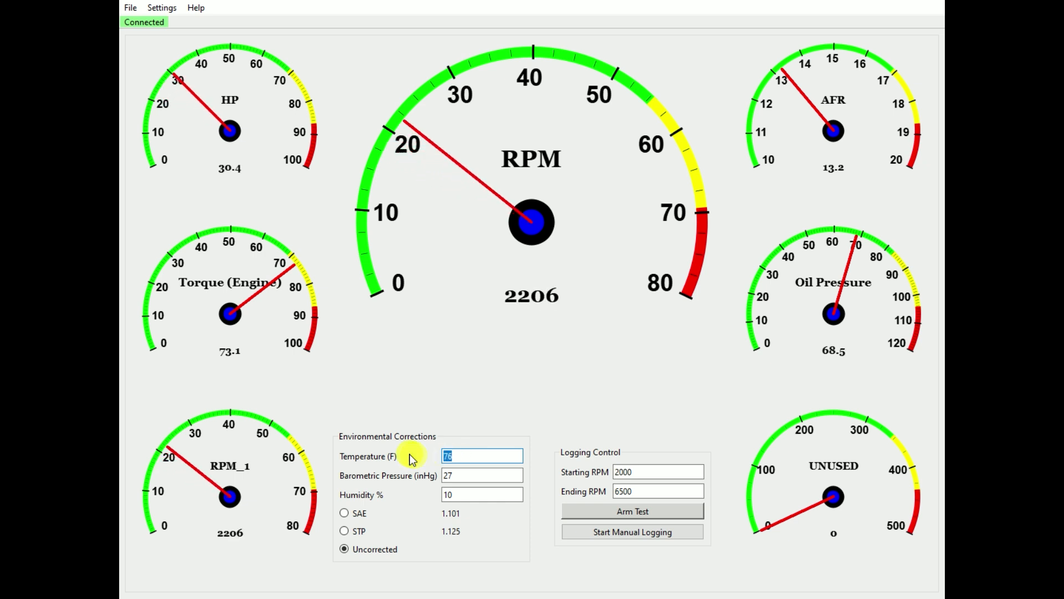
pyautogui.click(467, 457)
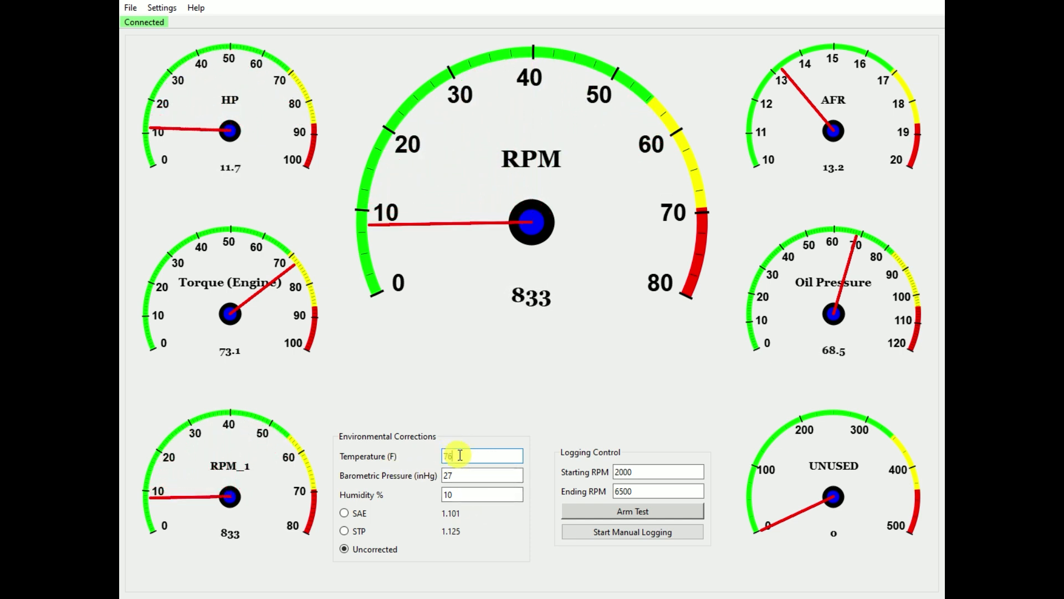
pyautogui.moveTo(459, 454); pyautogui.dragTo(442, 455)
pyautogui.press('Tab')
pyautogui.press('Tab')
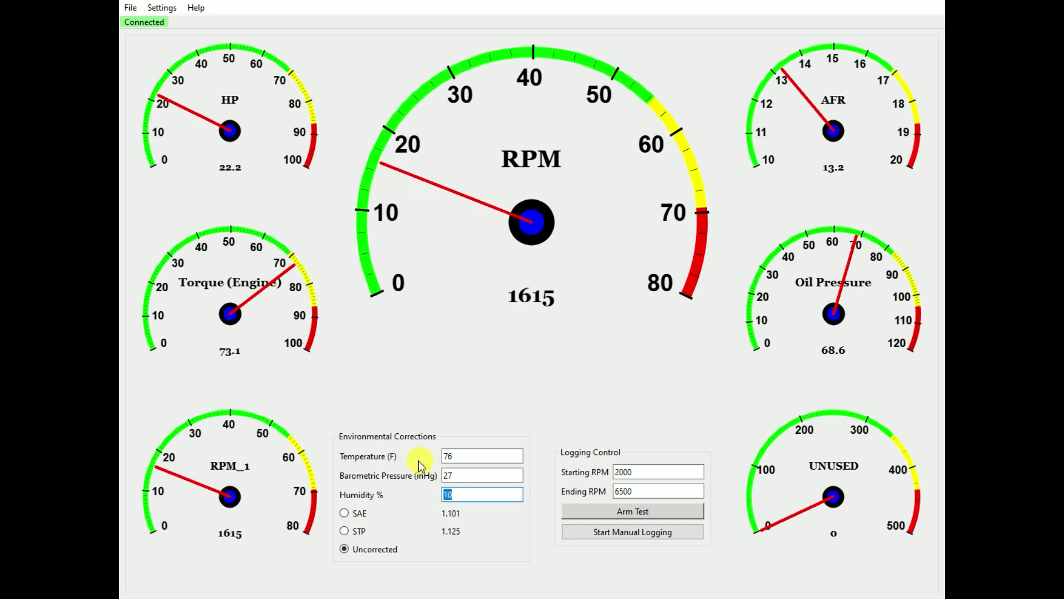
pyautogui.click(476, 453)
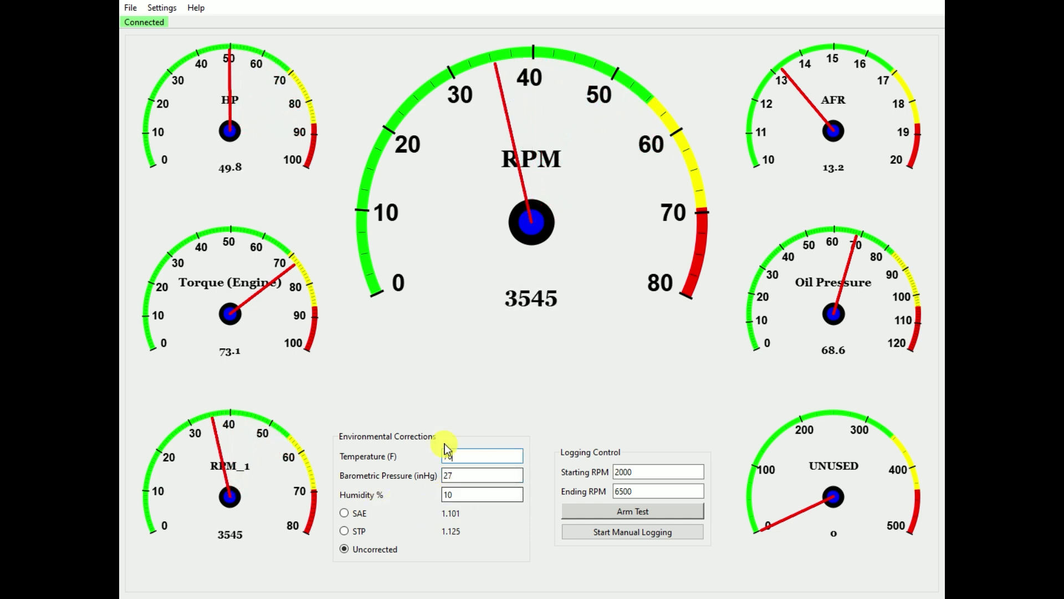
pyautogui.click(458, 492)
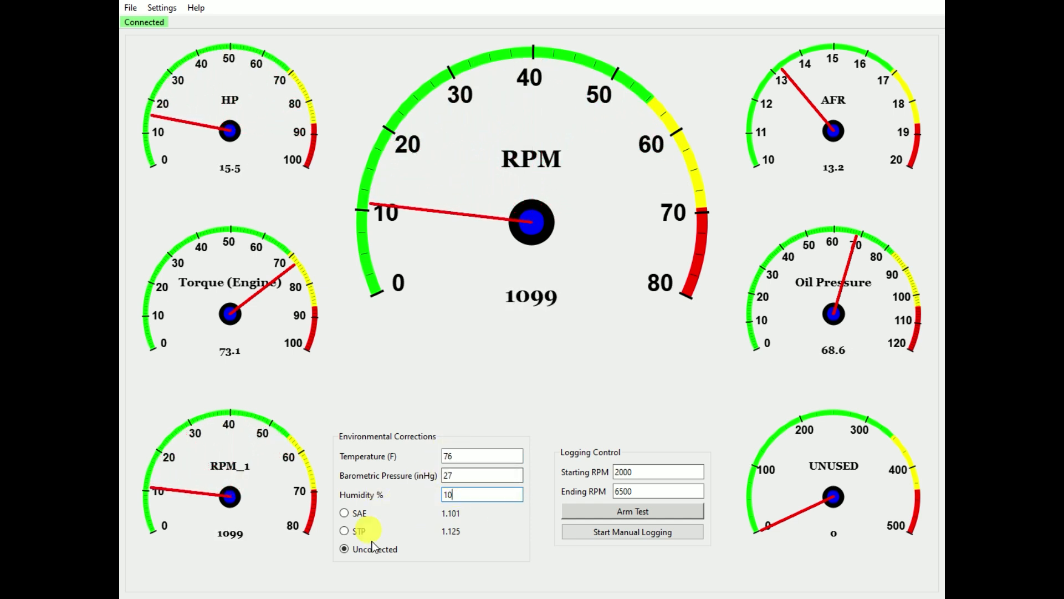
# Step: Try the SAE and STP environmental corrections, and return the readings to Uncorrected
pyautogui.click(342, 514)
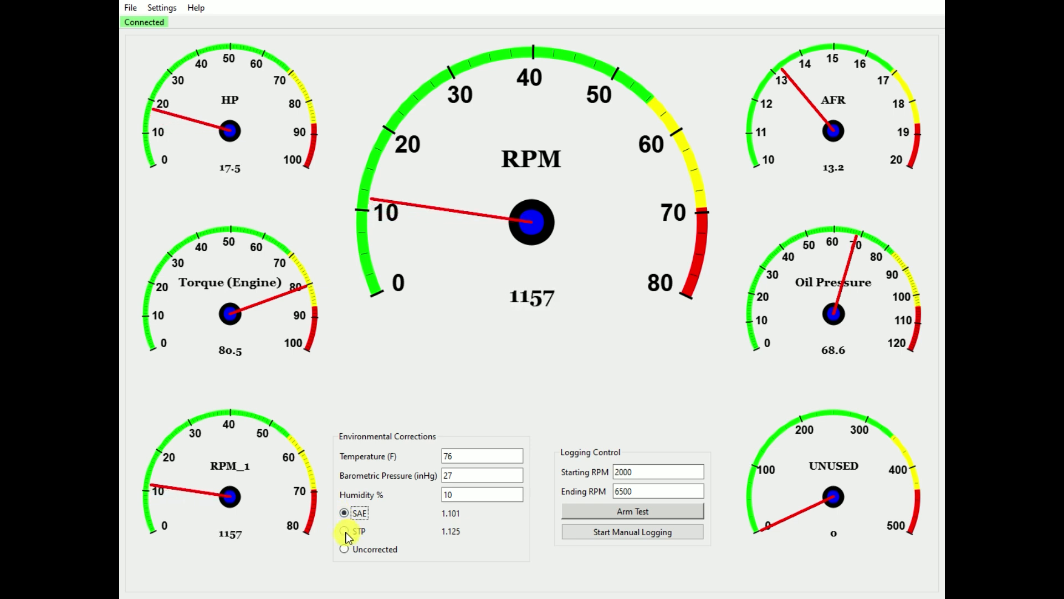
pyautogui.click(344, 548)
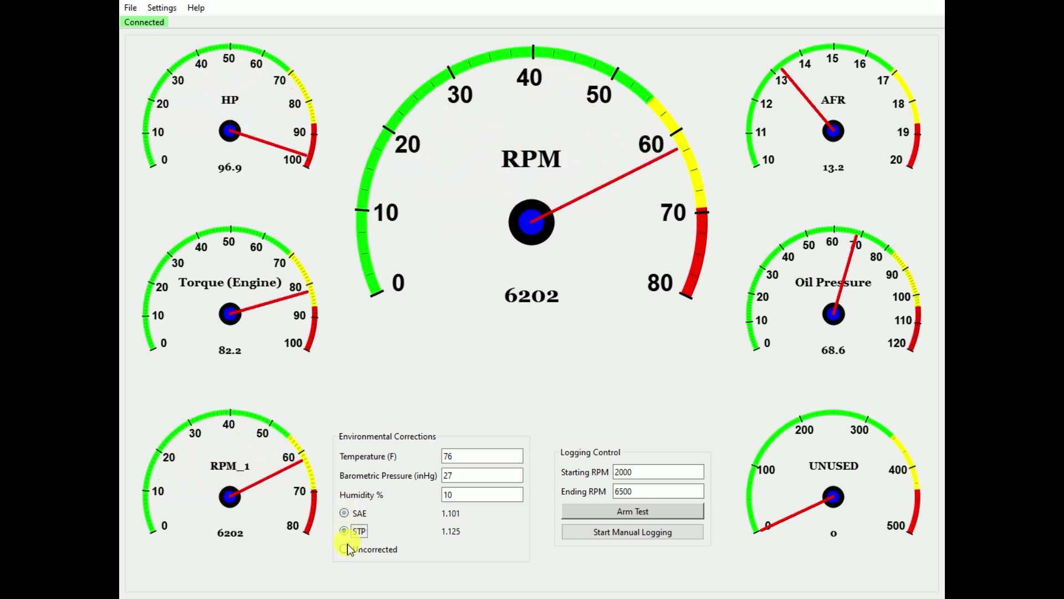
pyautogui.click(345, 531)
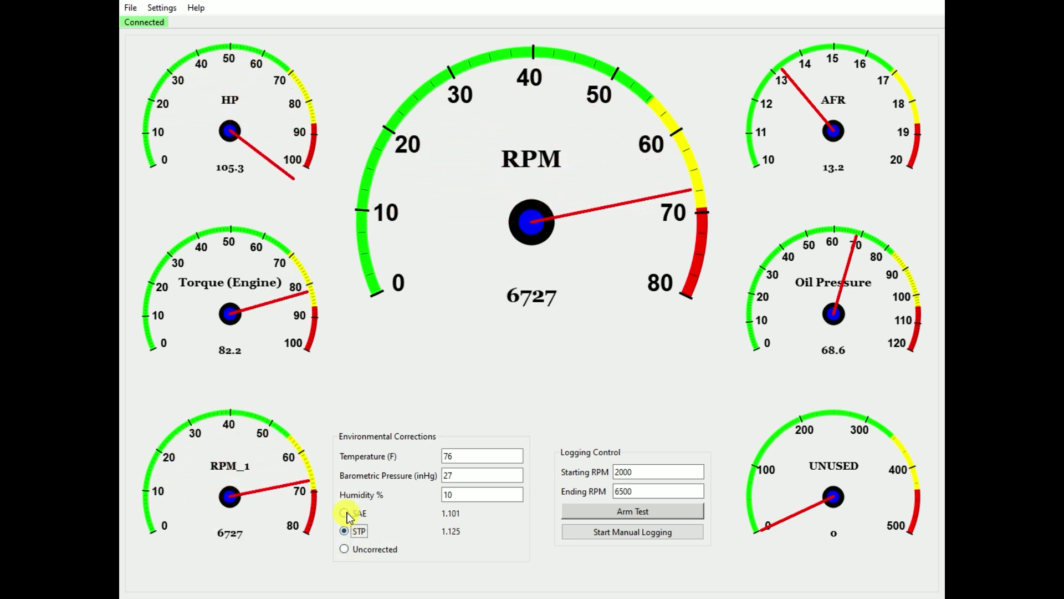
pyautogui.click(344, 547)
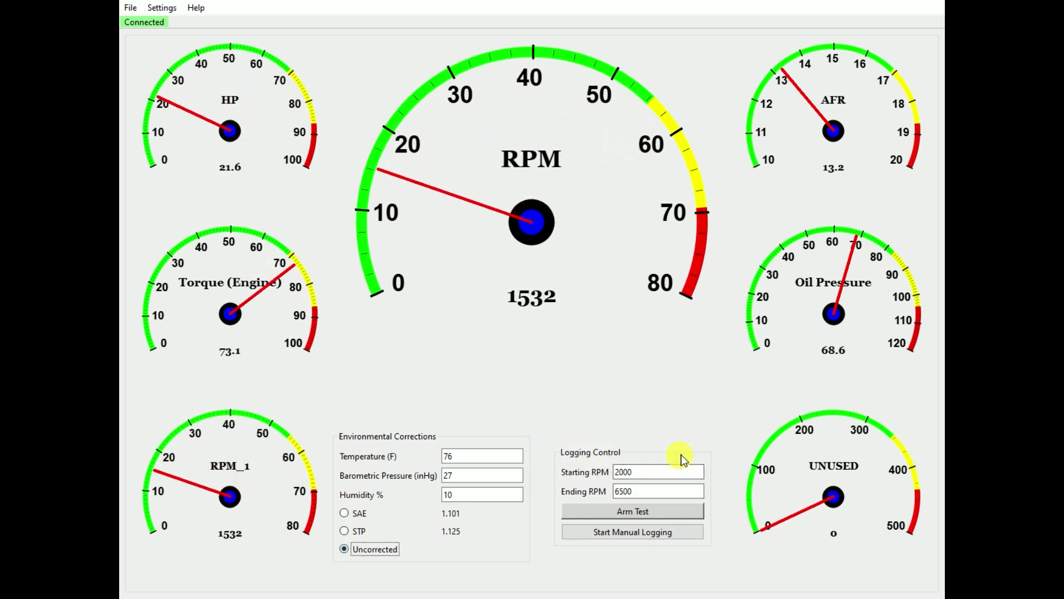
# Step: Check the starting and ending RPM limits for logging, arm the test, and reposition the recorded test's window
pyautogui.moveTo(656, 470); pyautogui.dragTo(606, 471)
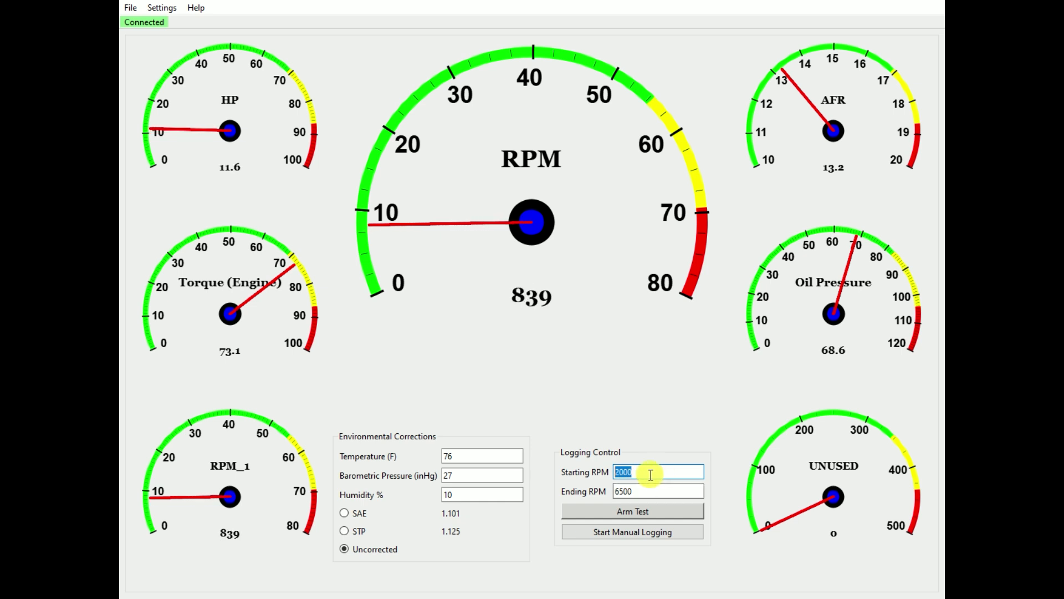
pyautogui.press('Tab')
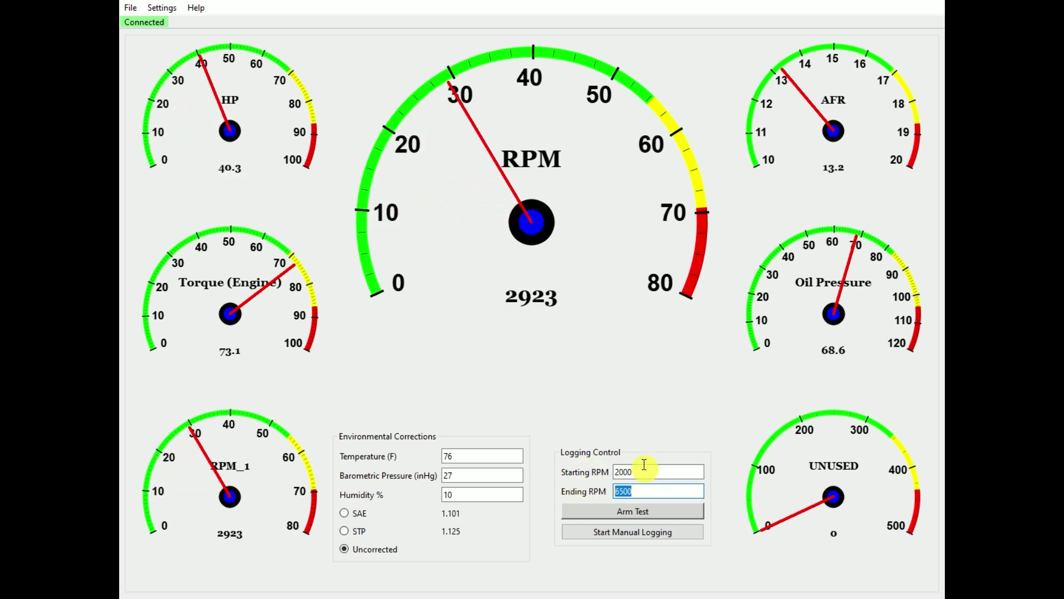
pyautogui.click(659, 472)
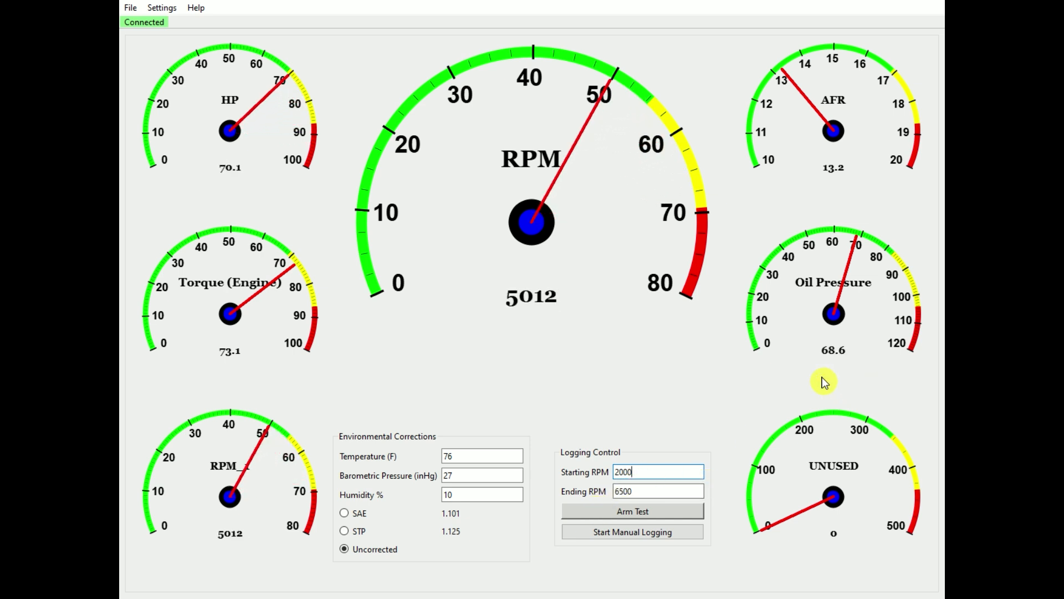
pyautogui.click(601, 510)
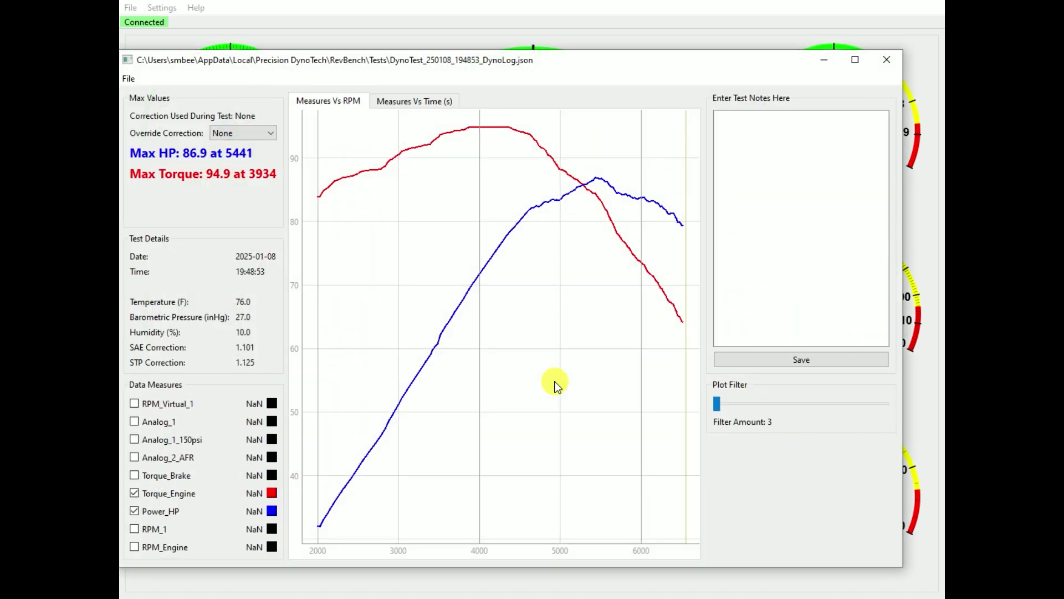
pyautogui.moveTo(533, 60); pyautogui.dragTo(550, 34)
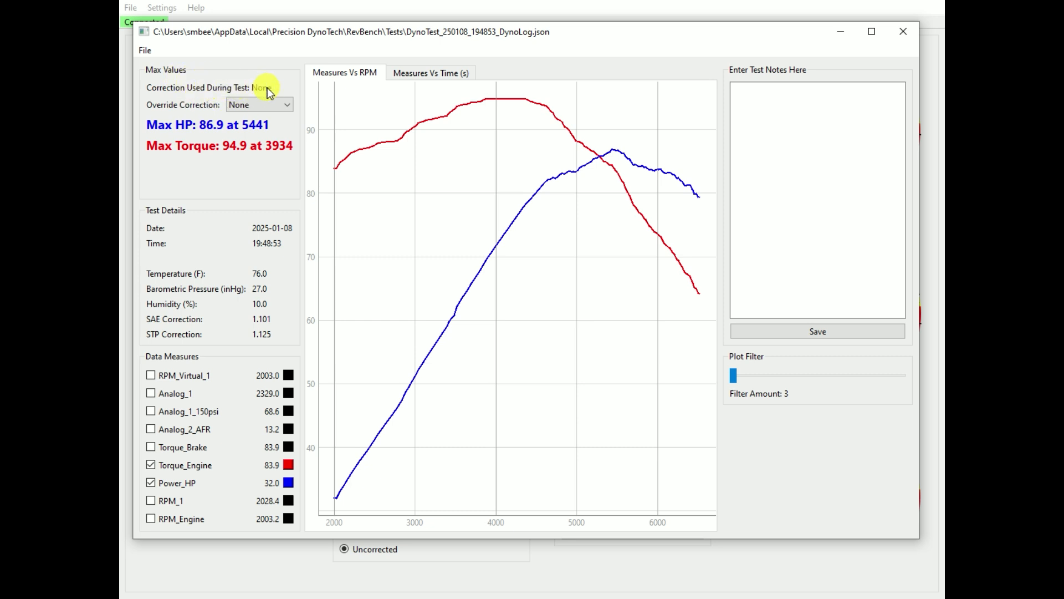
# Step: Override the recorded test's correction with STP, and set the override back to None
pyautogui.click(240, 108)
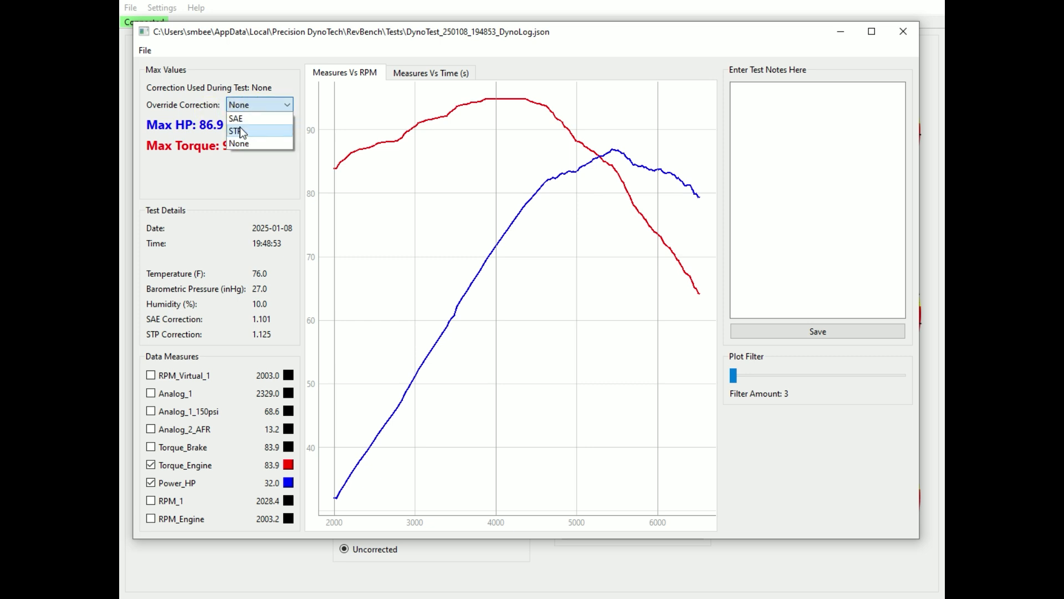
pyautogui.click(240, 128)
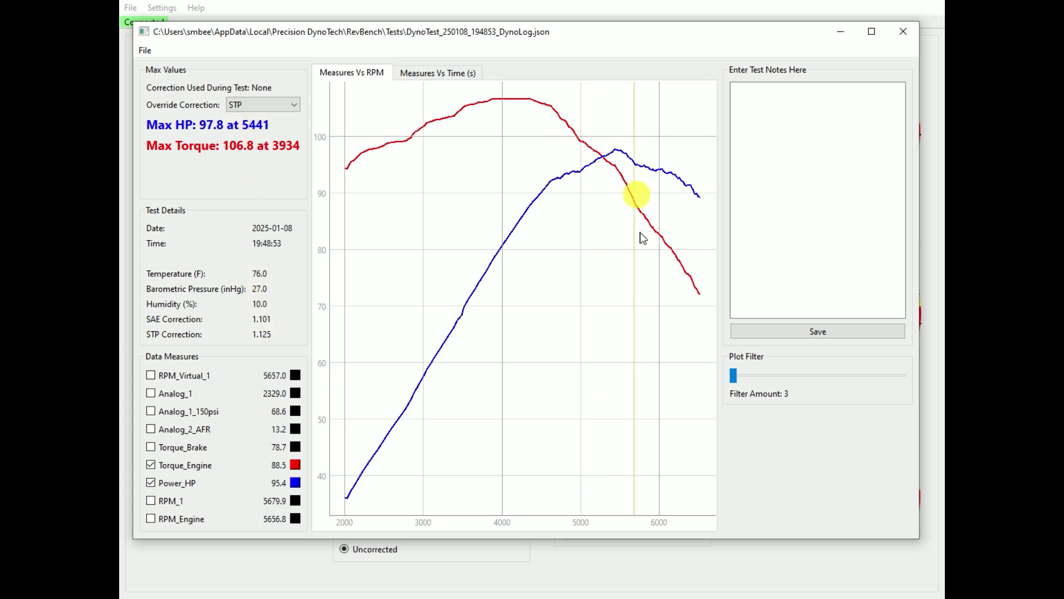
pyautogui.click(255, 107)
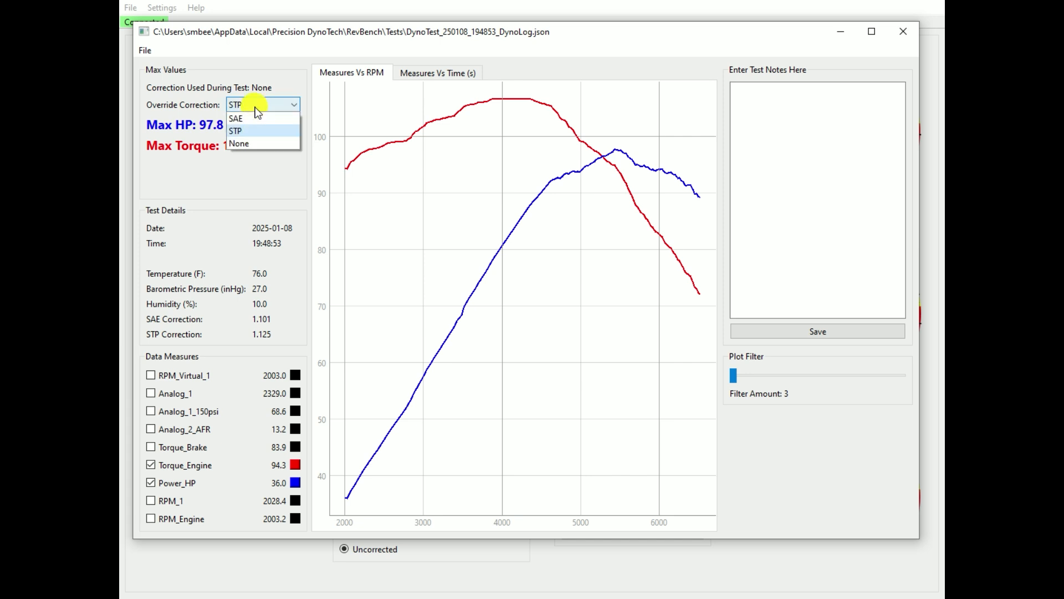
pyautogui.click(255, 143)
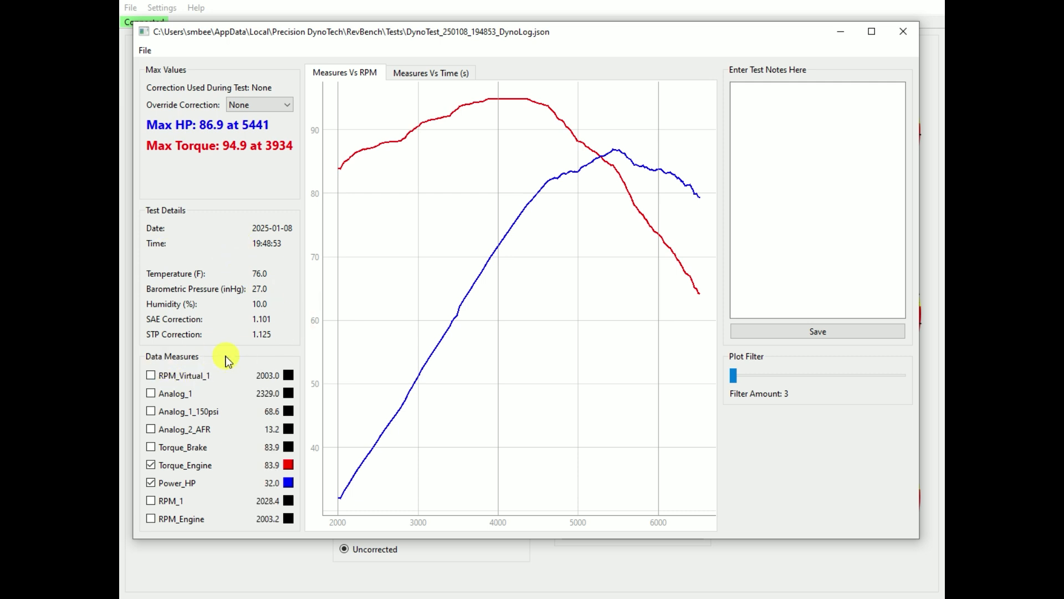
# Step: Hide and show the Torque_Engine curve in the recorded test's plot, and try yellow (#ffff00) as its colour
pyautogui.click(151, 465)
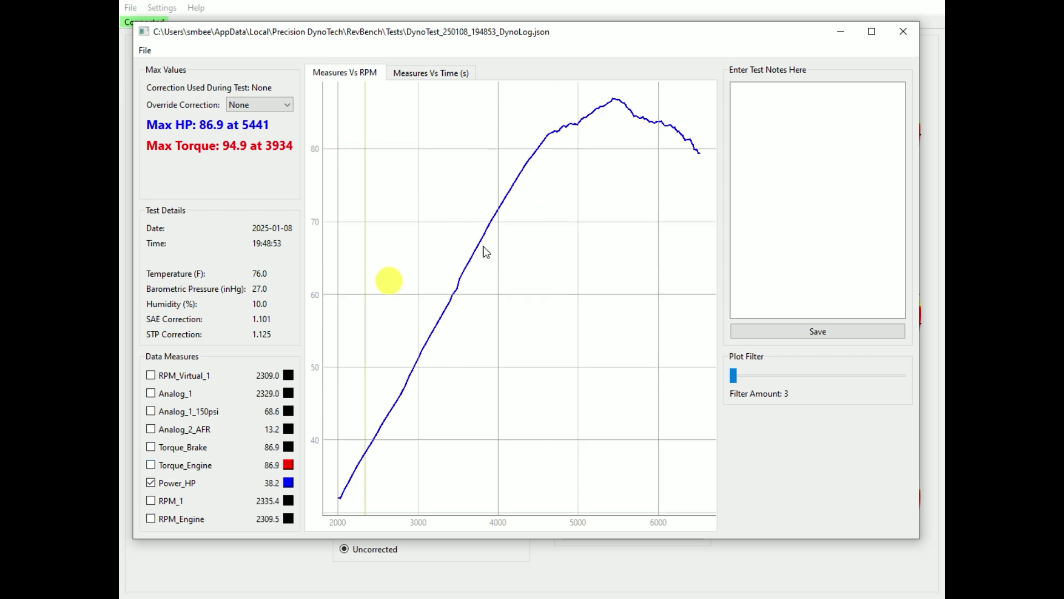
pyautogui.click(150, 465)
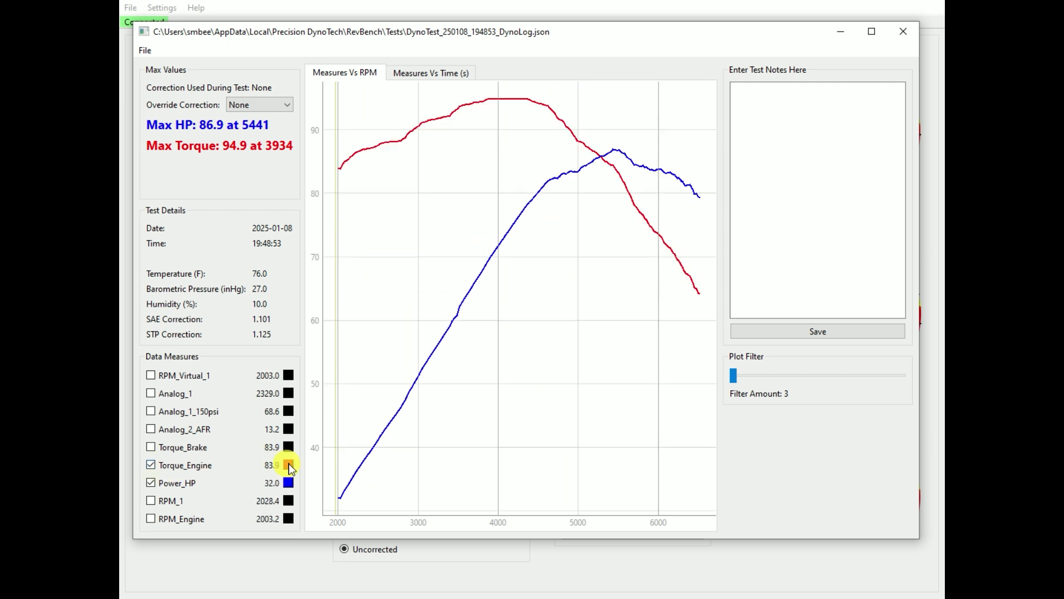
pyautogui.click(288, 464)
pyautogui.click(492, 228)
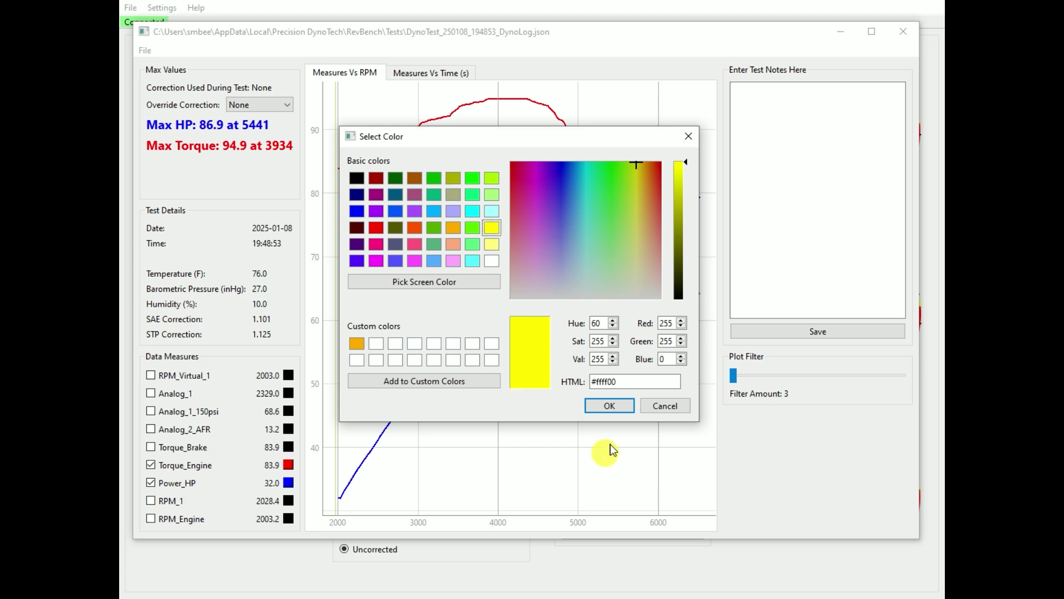
pyautogui.click(610, 405)
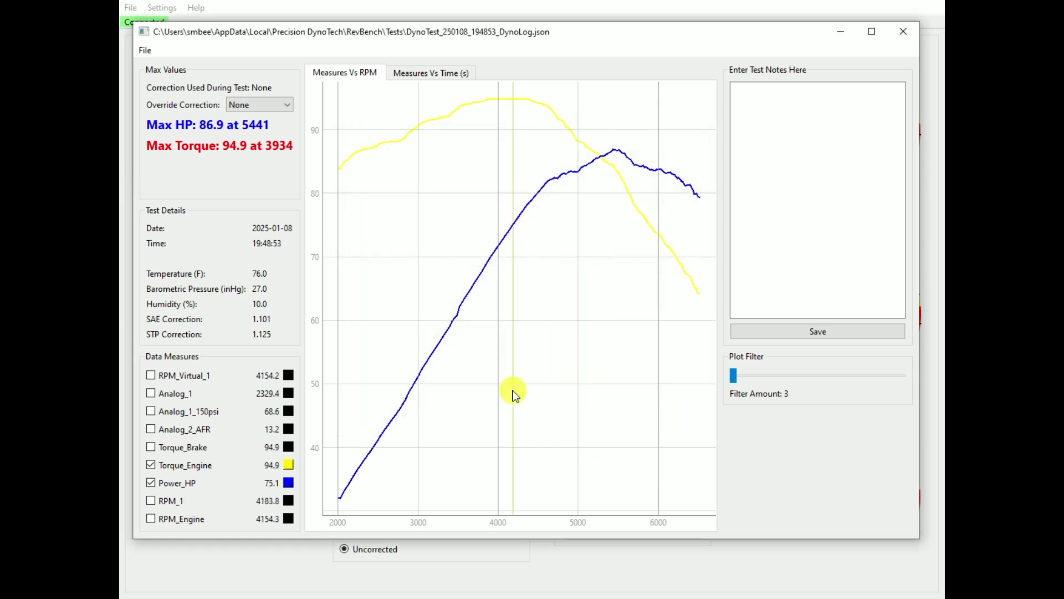
# Step: Recolour the Torque_Engine curve orange (#ff5500)
pyautogui.click(293, 466)
pyautogui.click(415, 233)
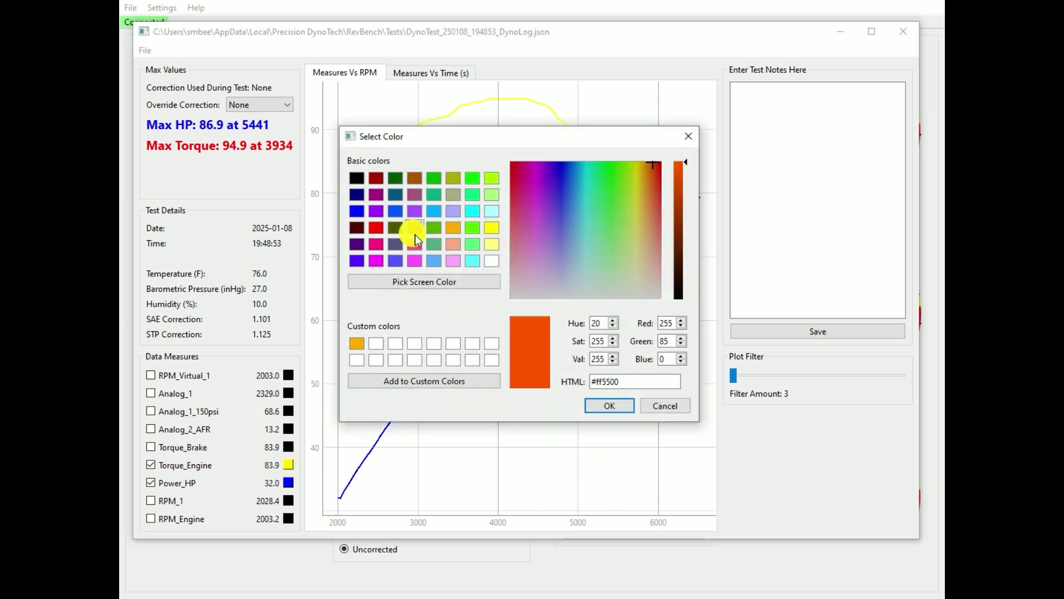
pyautogui.click(620, 410)
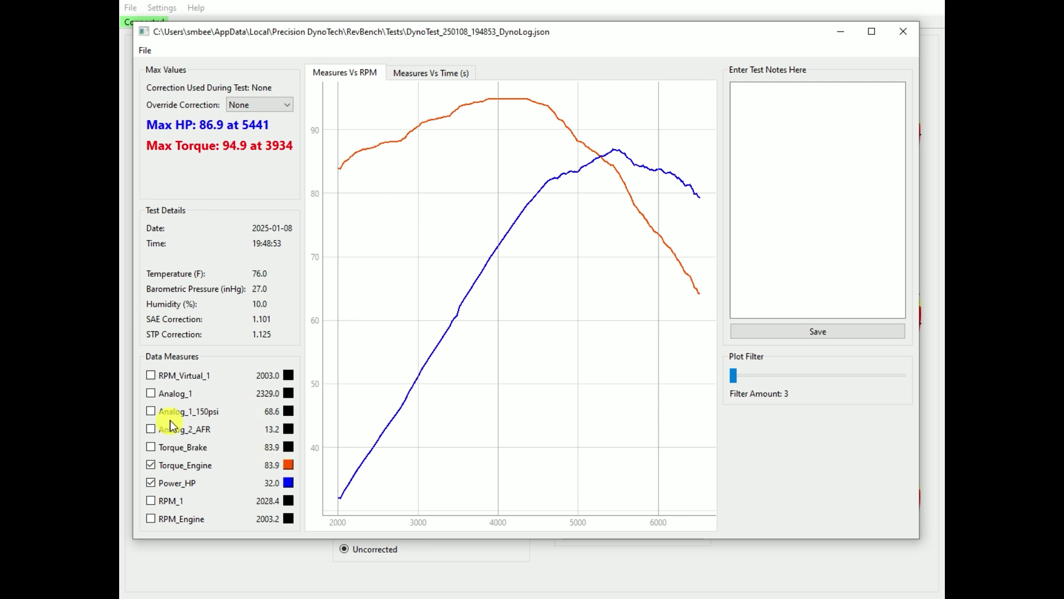
# Step: Add the Analog_1_150psi measure to the recorded test's plot and colour its curve green
pyautogui.click(151, 412)
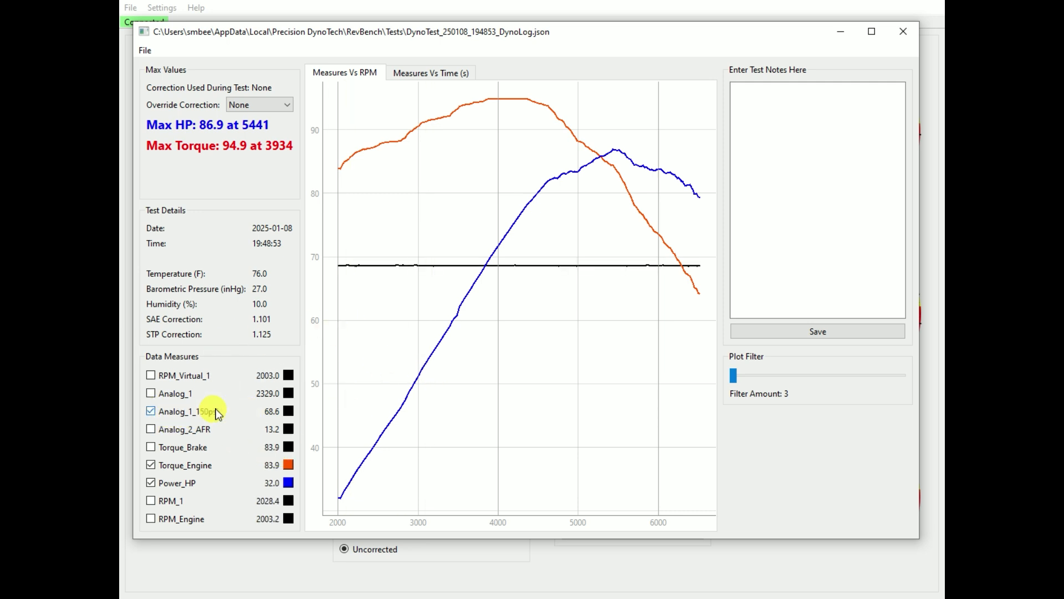
pyautogui.click(287, 412)
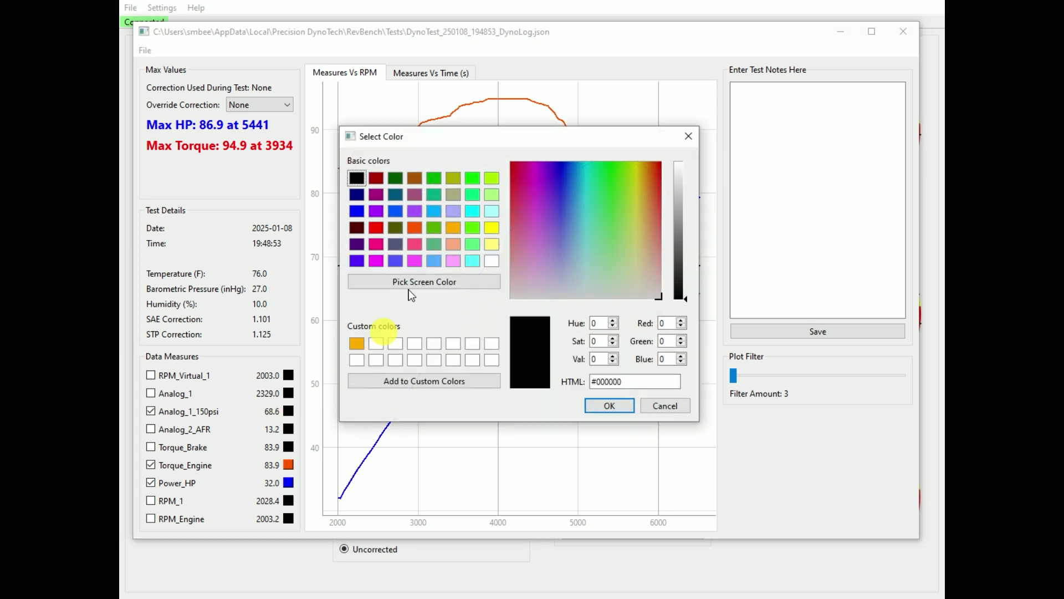
pyautogui.click(435, 228)
pyautogui.click(609, 405)
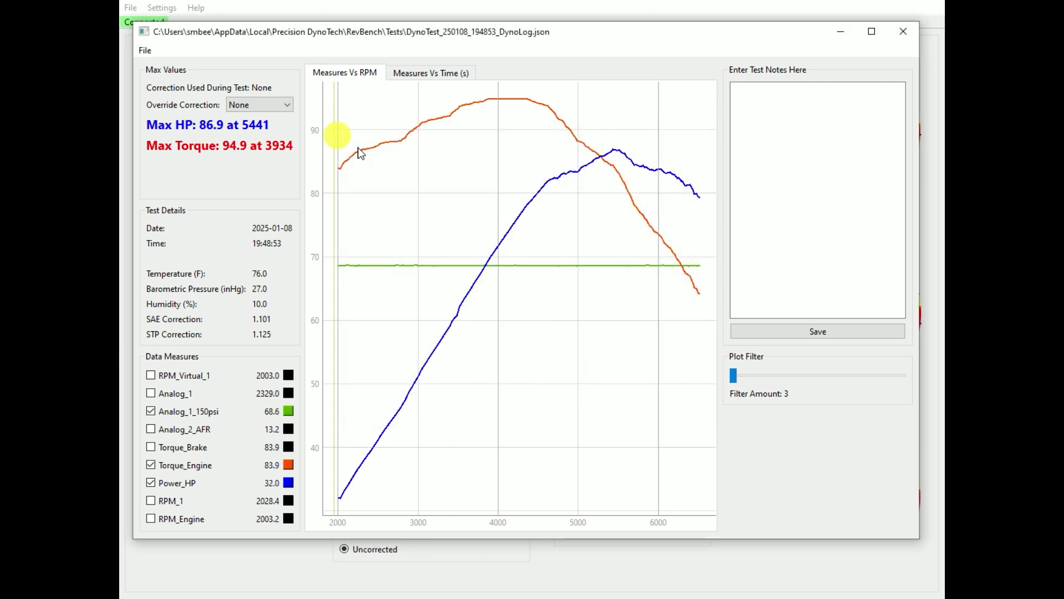
# Step: View the measures plotted against time, zoom and pan that plot, restore its automatic scaling, and return to the plot against RPM
pyautogui.click(401, 81)
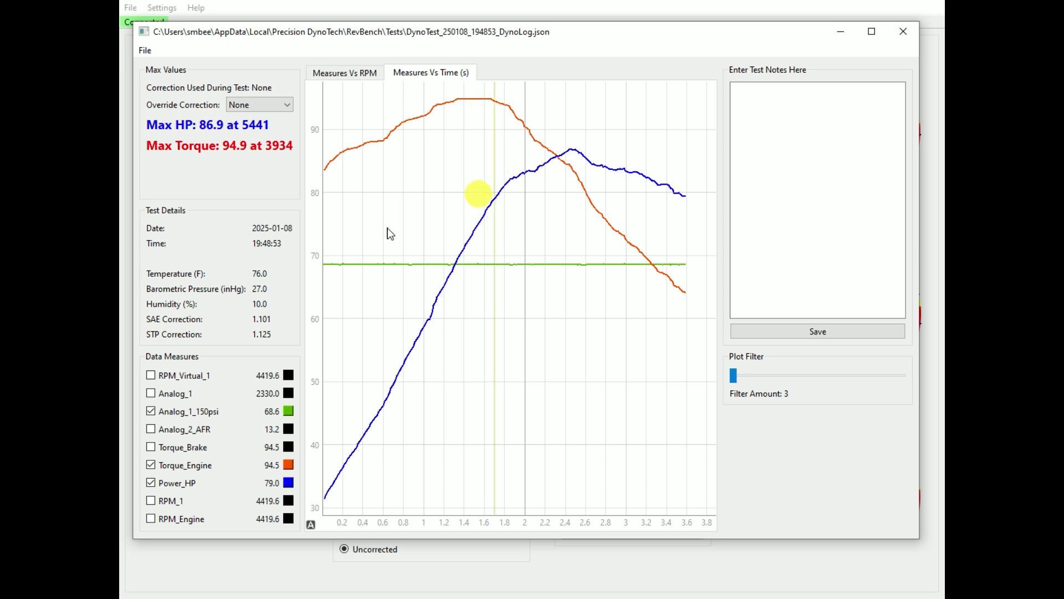
pyautogui.scroll(-2, 476, 191)
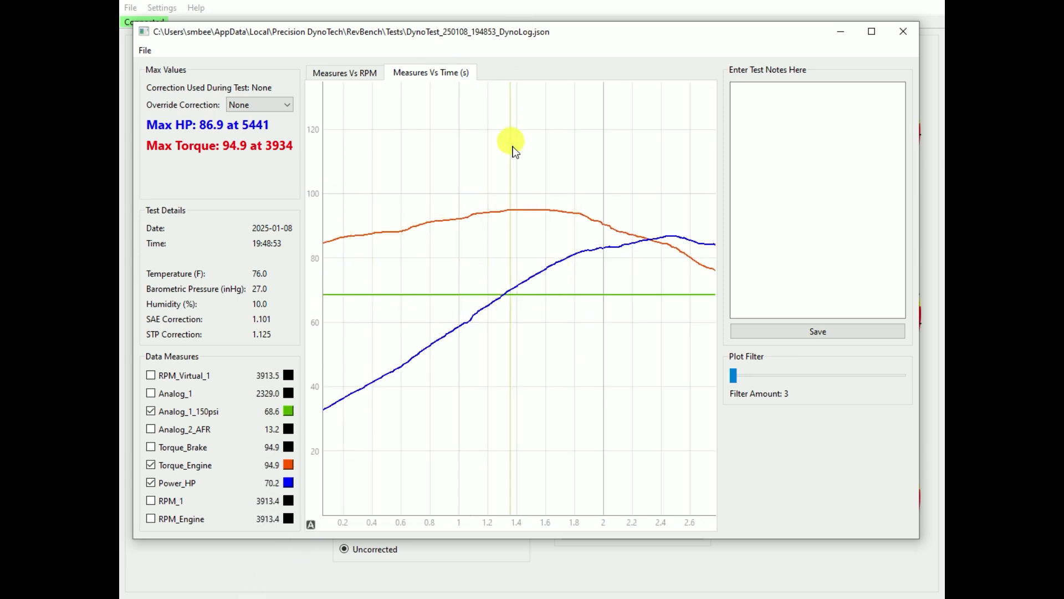
pyautogui.moveTo(506, 140); pyautogui.dragTo(500, 95)
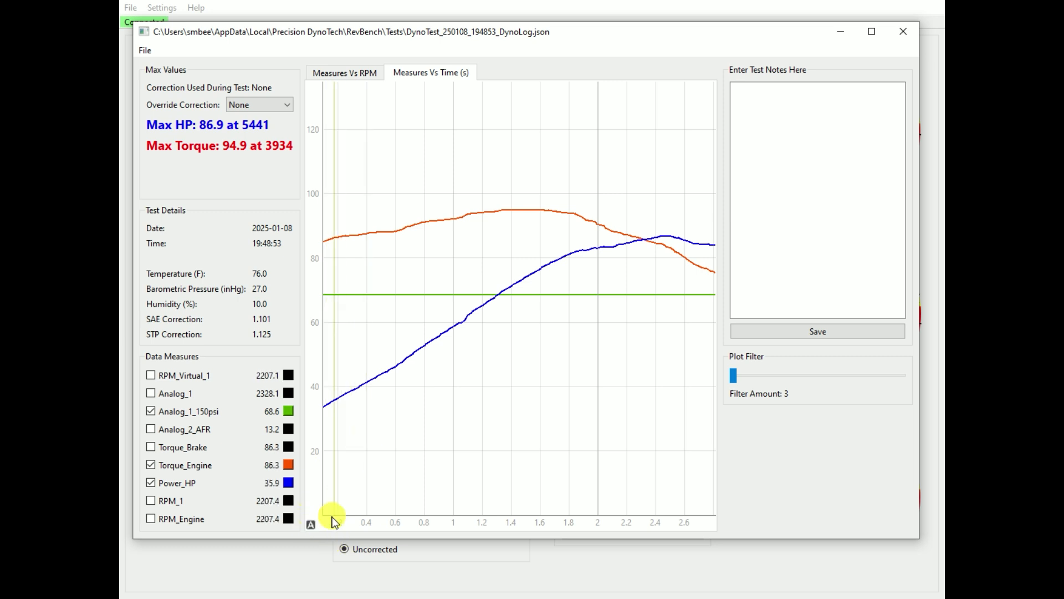
pyautogui.click(309, 524)
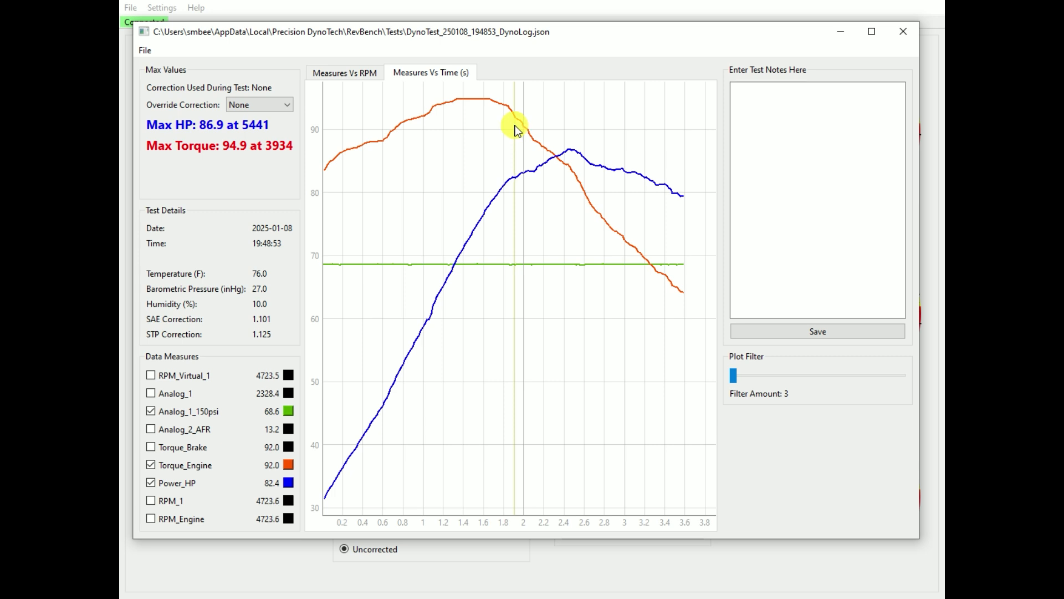
pyautogui.click(371, 74)
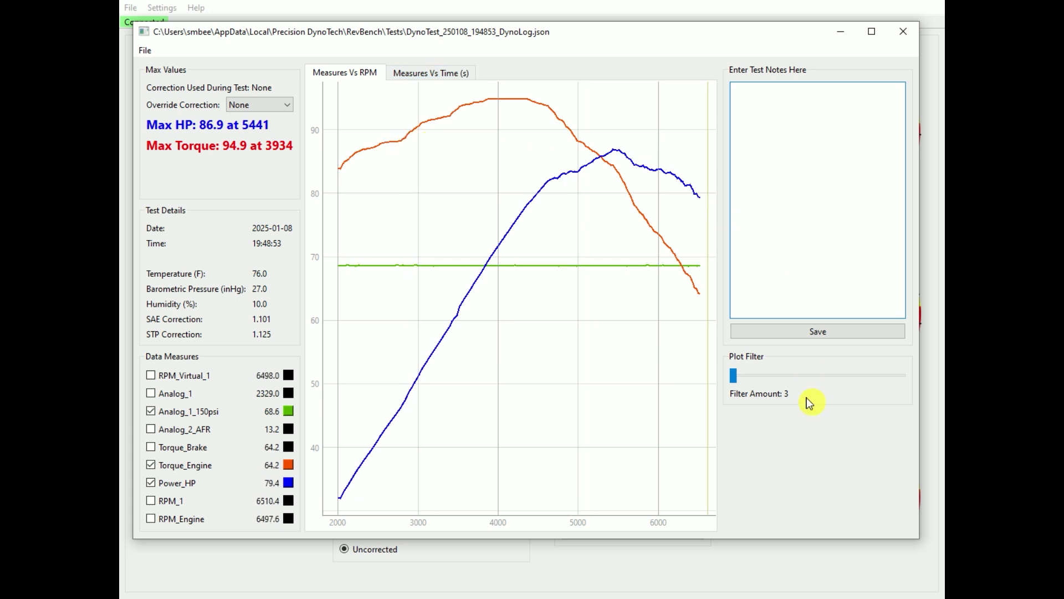
# Step: Try plot filter amounts of 26 and 13 on the recorded curves, and return the filter amount to 3
pyautogui.moveTo(746, 375)
pyautogui.mouseDown()
pyautogui.moveTo(763, 372)
pyautogui.moveTo(732, 373)
pyautogui.moveTo(753, 374)
pyautogui.mouseUp()
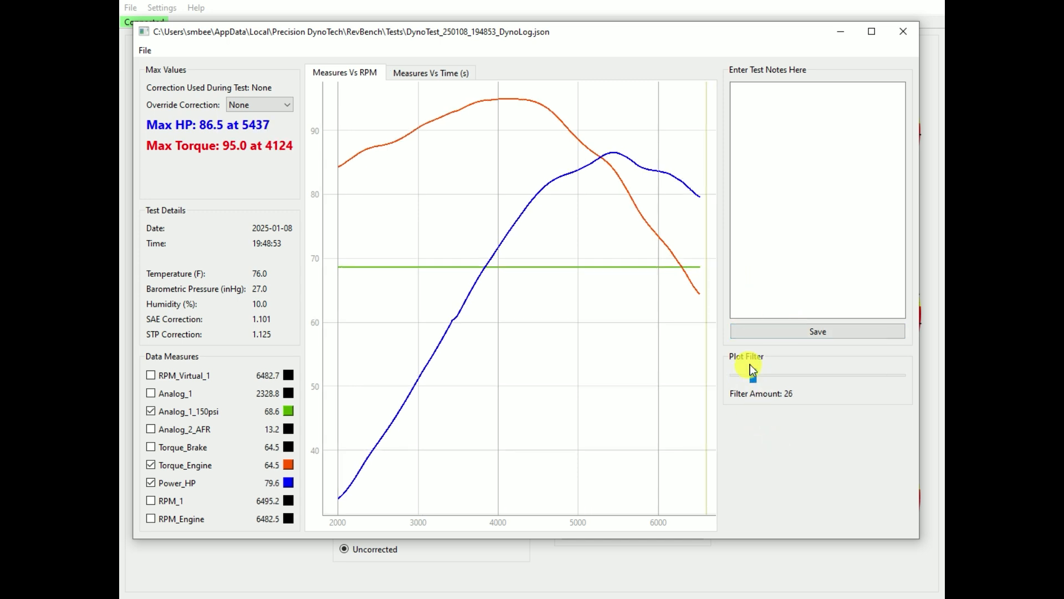
pyautogui.moveTo(753, 375); pyautogui.dragTo(741, 375)
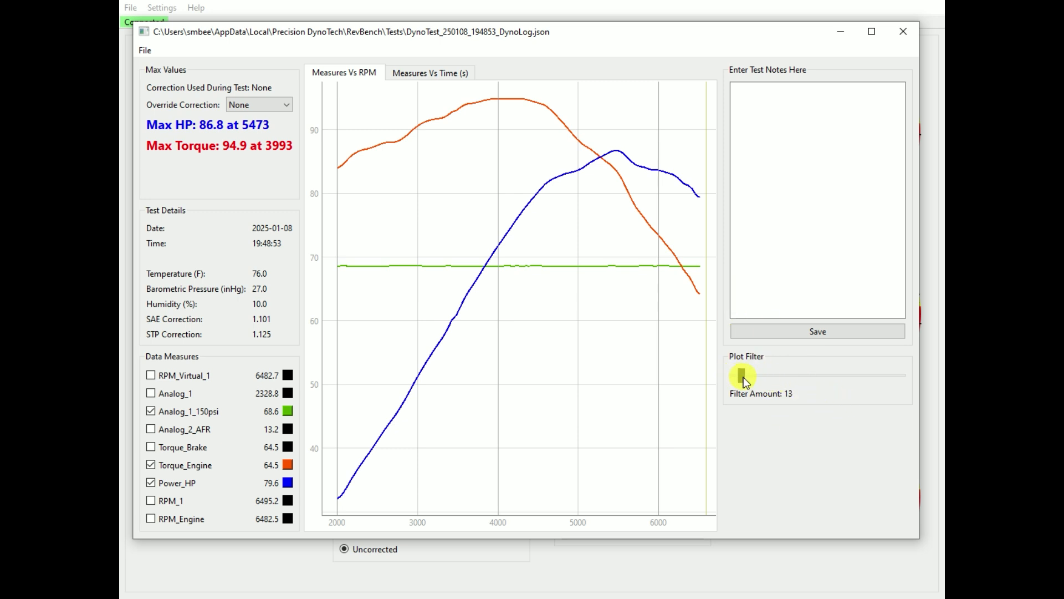
pyautogui.moveTo(743, 376); pyautogui.dragTo(706, 373)
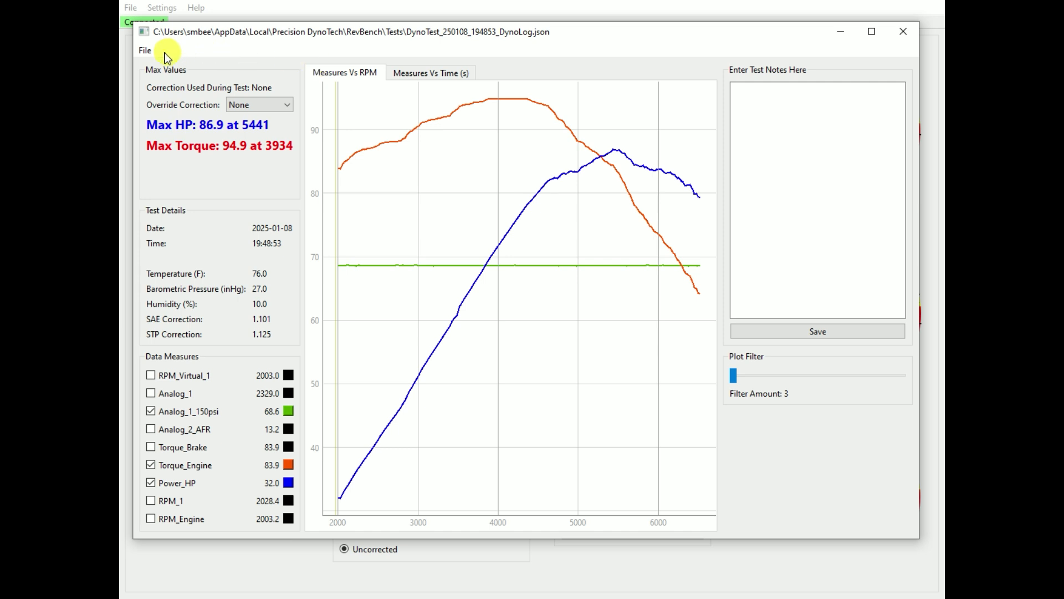
# Step: Check the recorded test's open, print and save options, and close its window
pyautogui.click(145, 51)
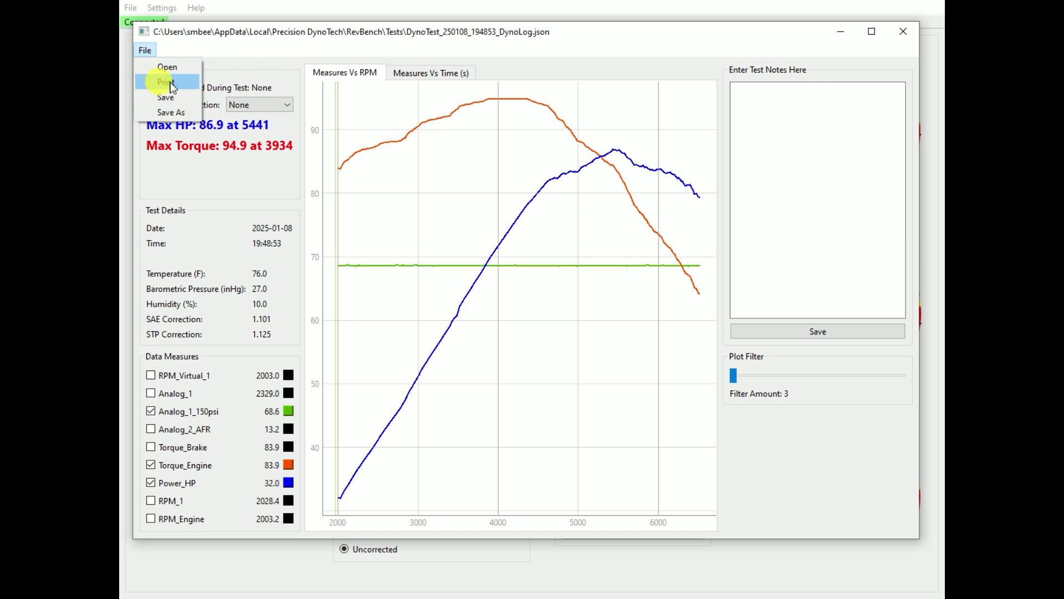
pyautogui.click(283, 46)
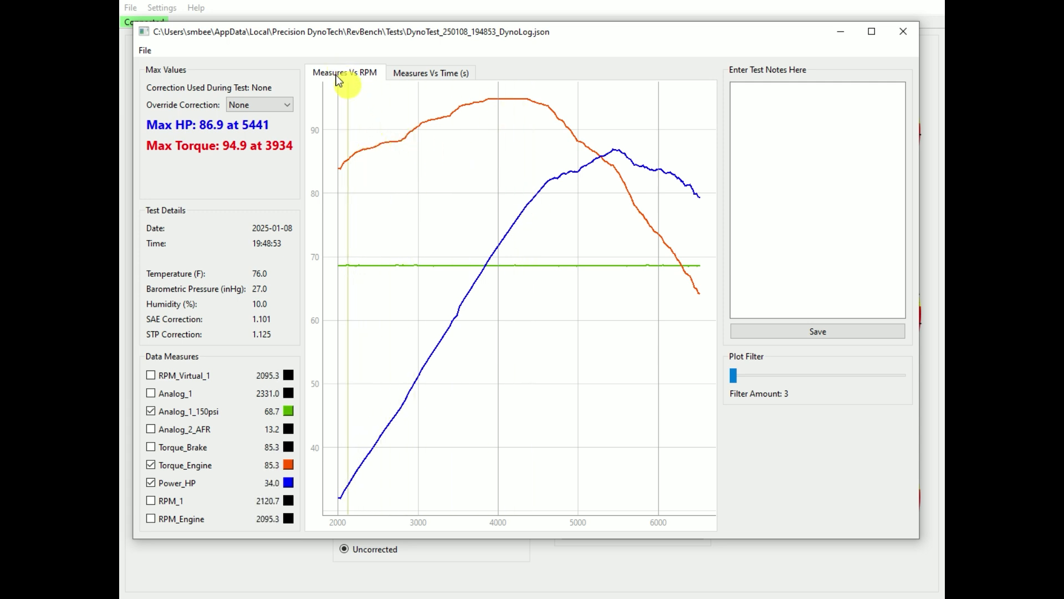
pyautogui.click(903, 33)
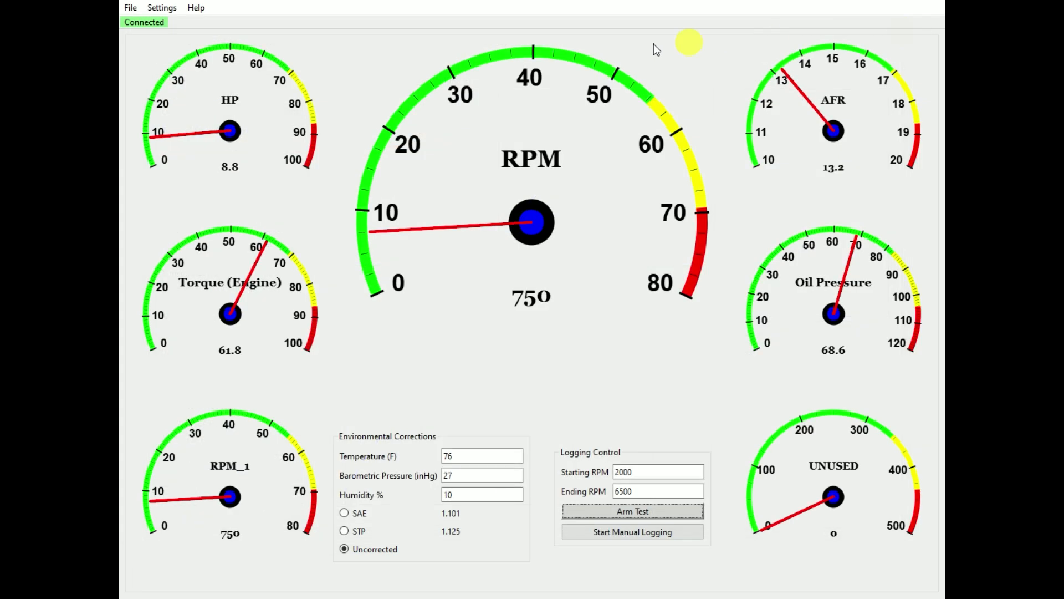
# Step: Examine the analog input settings, comparing the available sensor types and the sensor assignments of Analog 1 and Analog 2
pyautogui.click(172, 7)
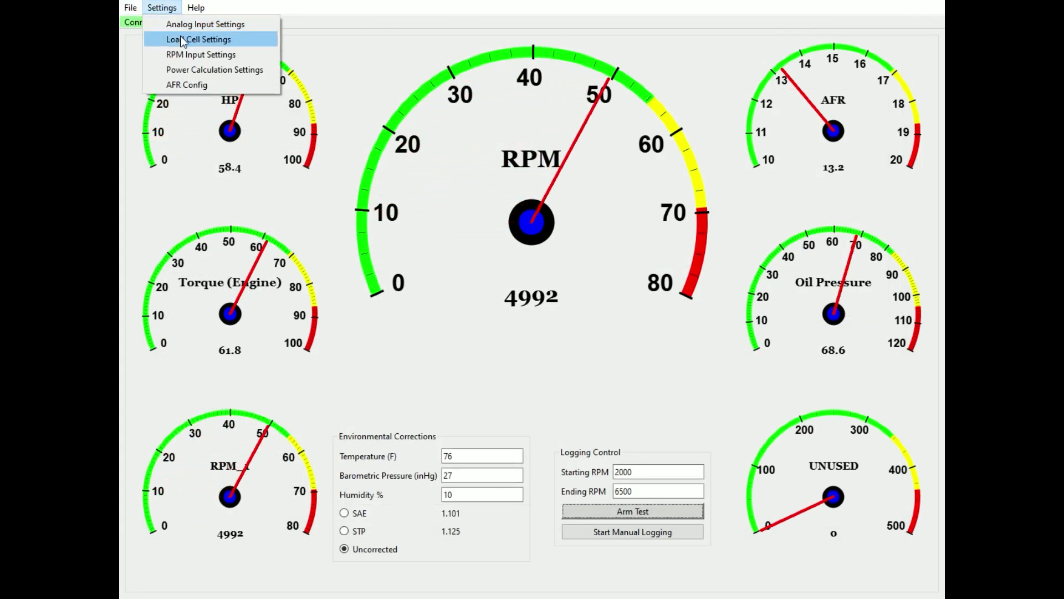
pyautogui.click(211, 24)
pyautogui.click(408, 284)
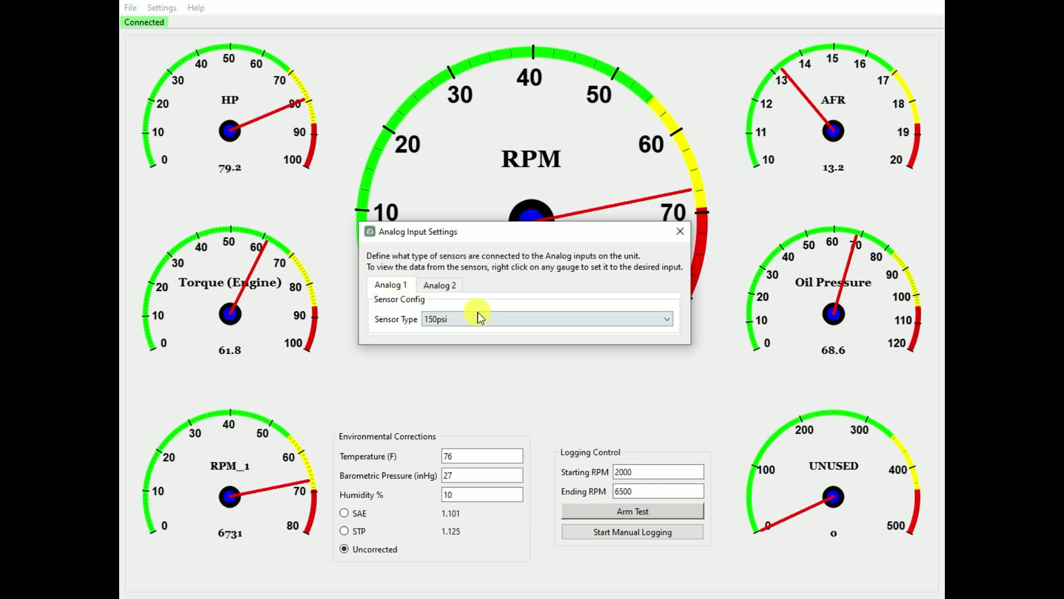
pyautogui.click(465, 317)
pyautogui.click(435, 287)
pyautogui.click(388, 289)
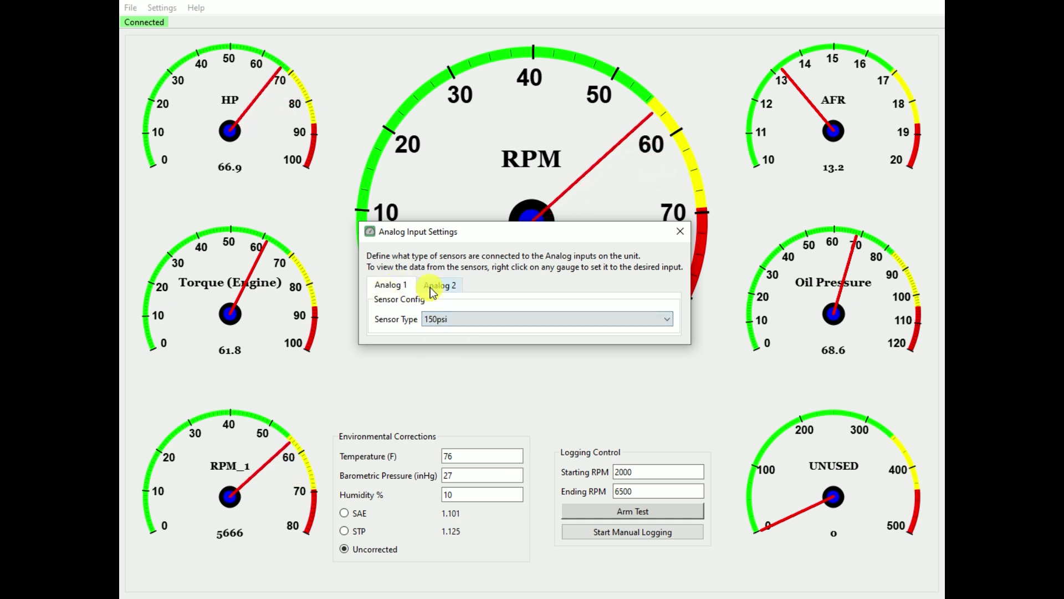
pyautogui.click(452, 319)
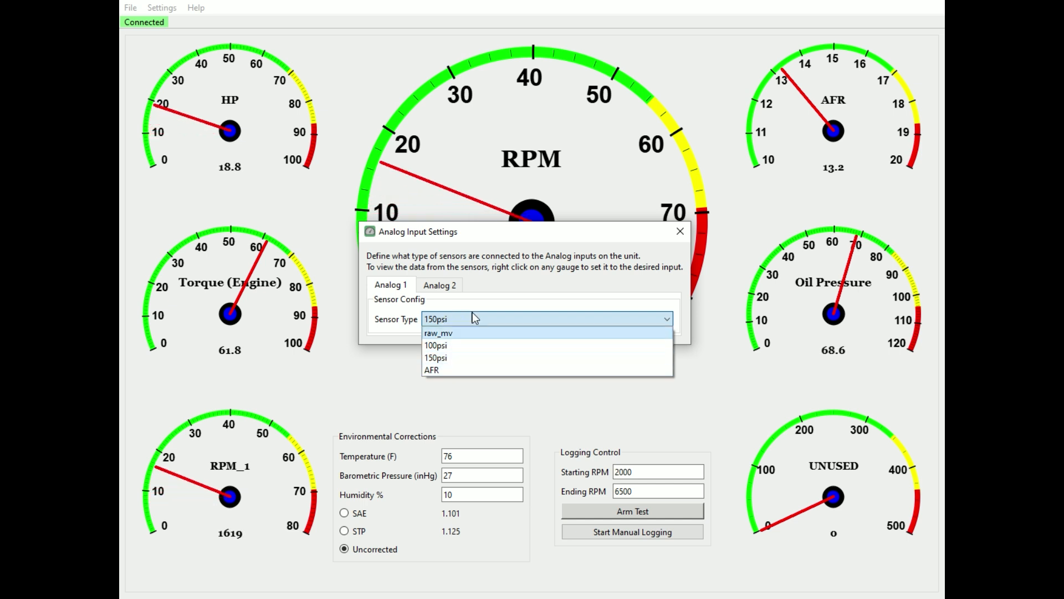
pyautogui.click(470, 244)
pyautogui.click(439, 285)
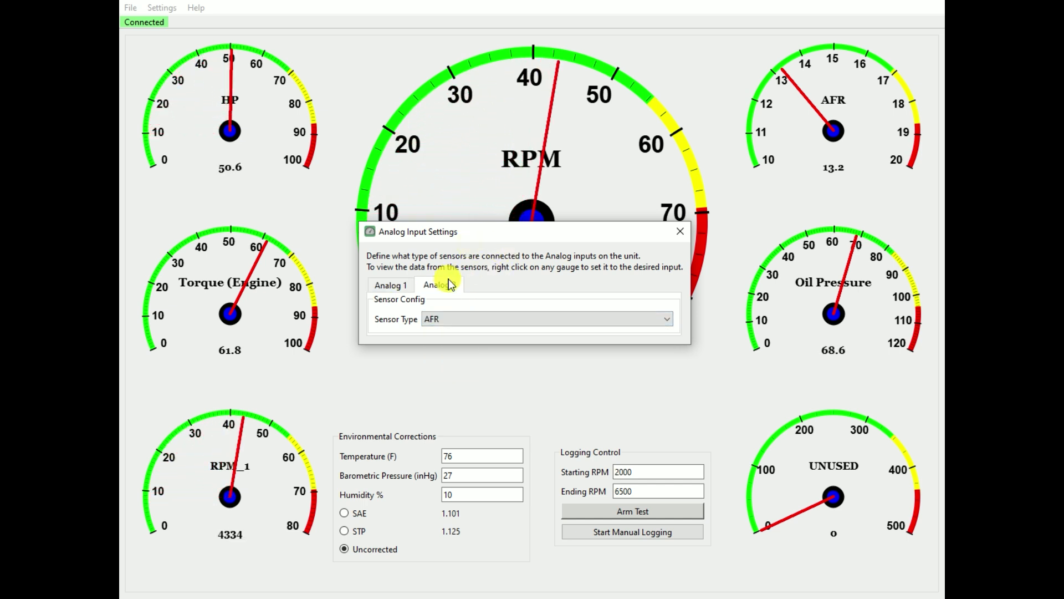
pyautogui.click(387, 285)
pyautogui.click(430, 284)
pyautogui.click(680, 231)
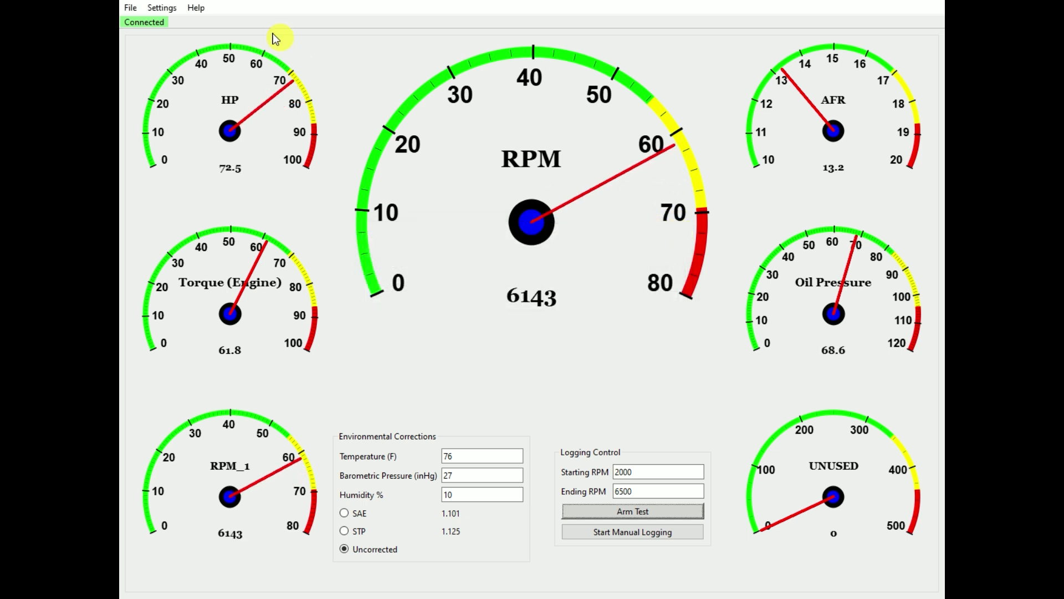
# Step: Review the load cell calibration settings, including the torque arm length and counts per gram, and close them
pyautogui.click(162, 7)
pyautogui.click(205, 40)
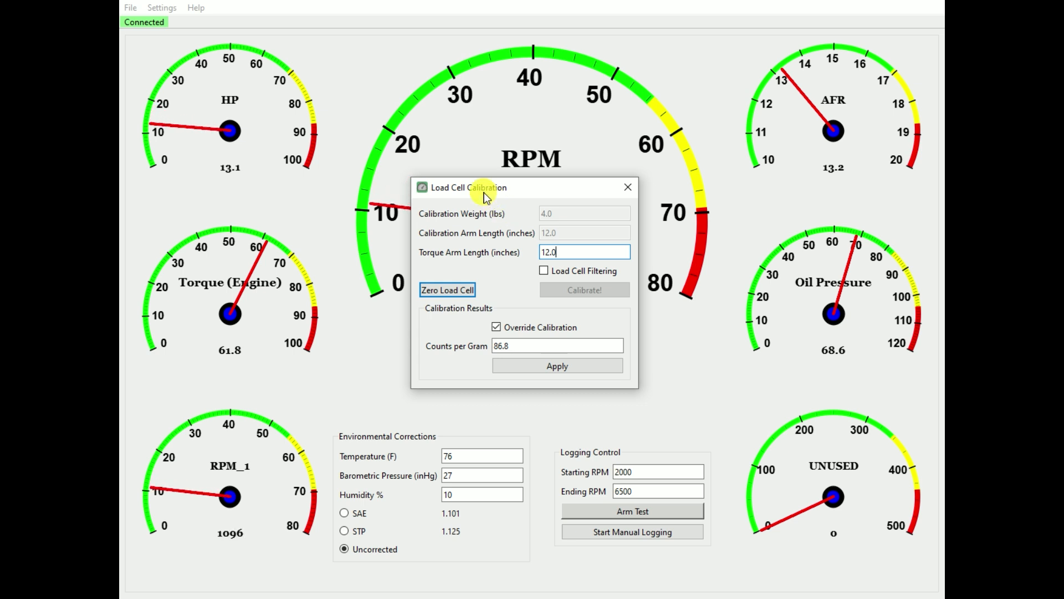
pyautogui.moveTo(484, 192); pyautogui.dragTo(463, 162)
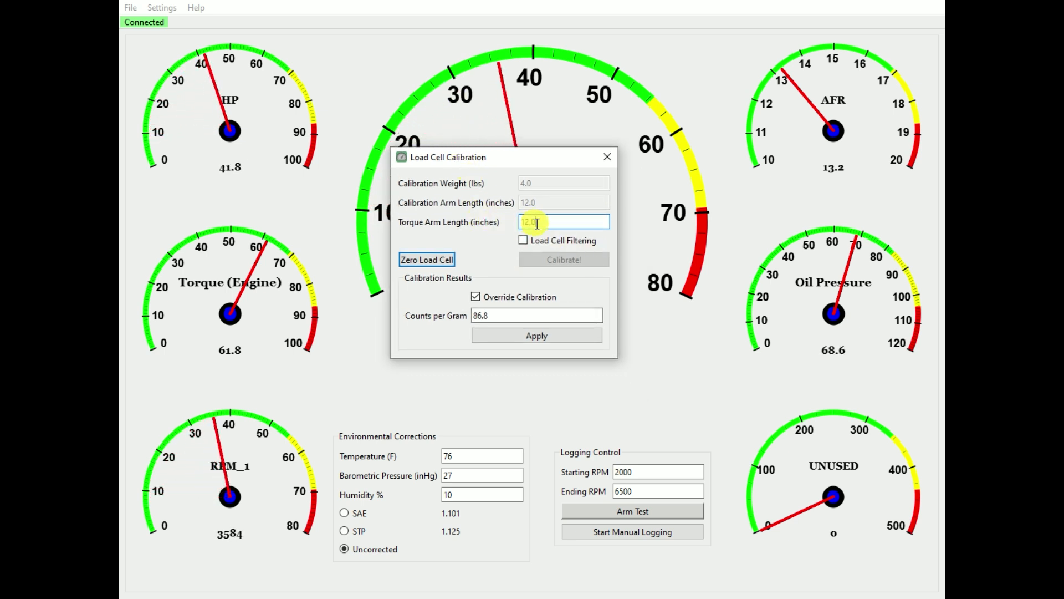
pyautogui.moveTo(537, 224); pyautogui.dragTo(428, 226)
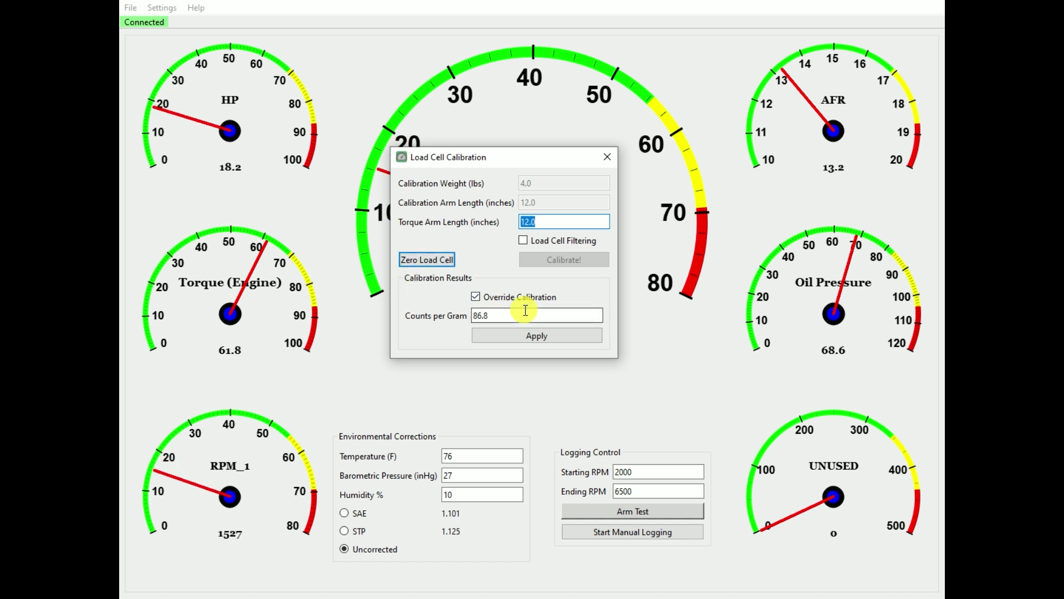
pyautogui.click(610, 156)
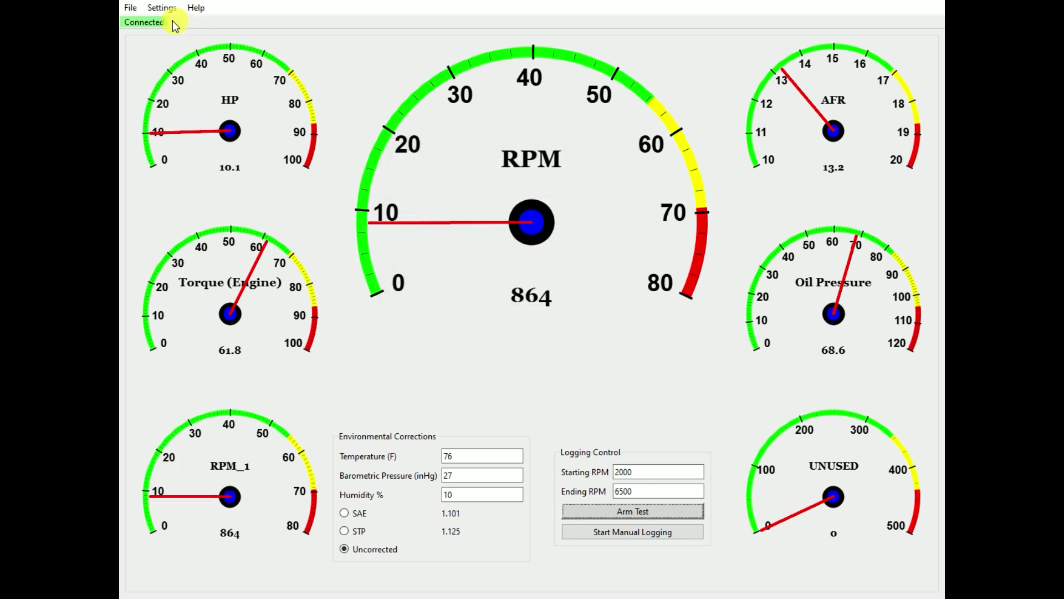
# Step: Open the RPM input settings and review the pulses per revolution and the median filter window
pyautogui.click(165, 10)
pyautogui.click(221, 59)
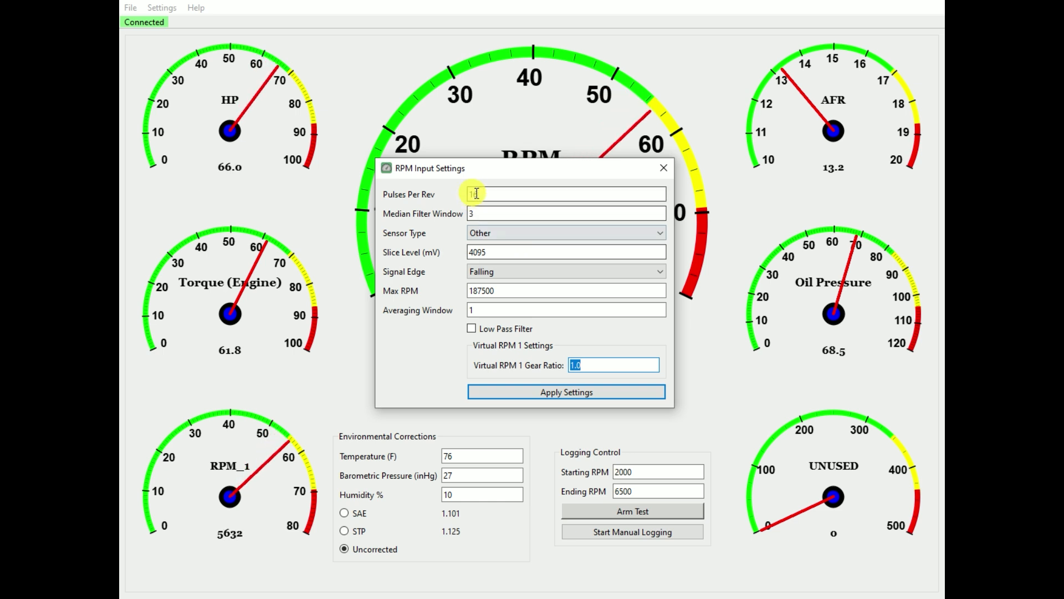
pyautogui.moveTo(490, 195)
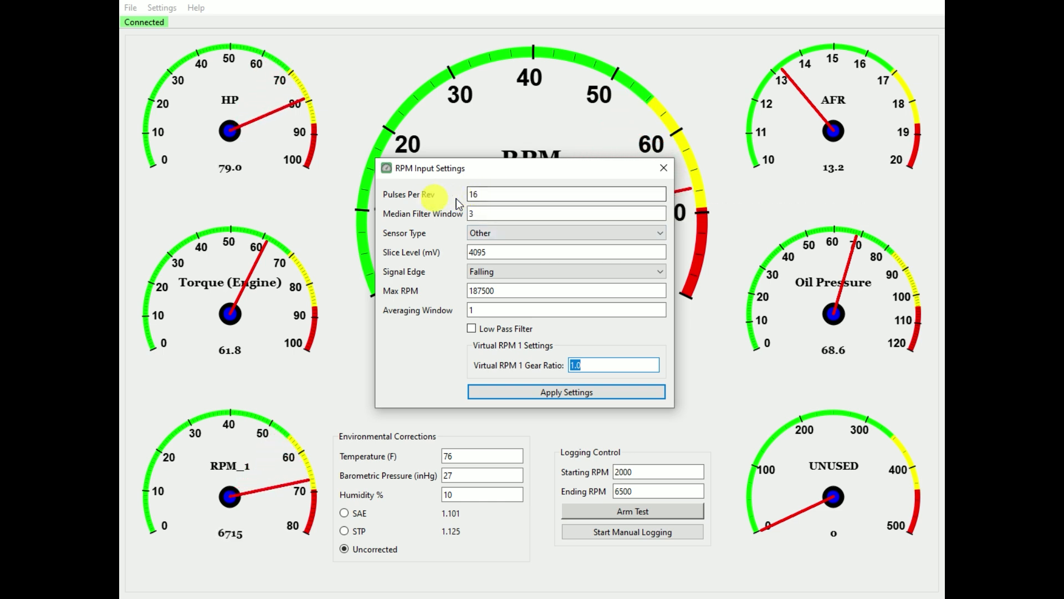
pyautogui.moveTo(491, 195); pyautogui.dragTo(442, 195)
pyautogui.click(510, 193)
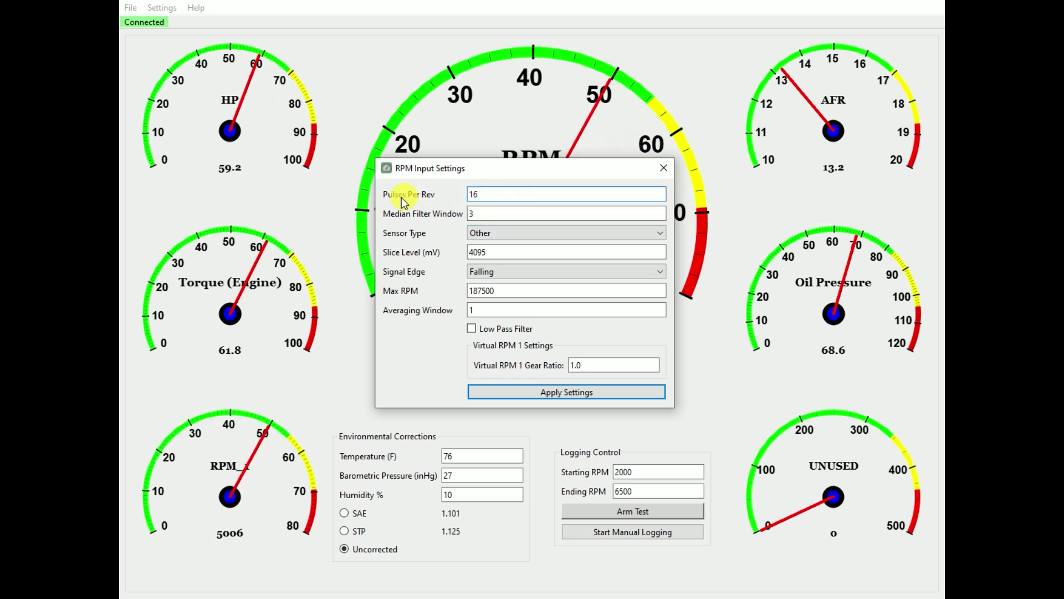
pyautogui.press('Tab')
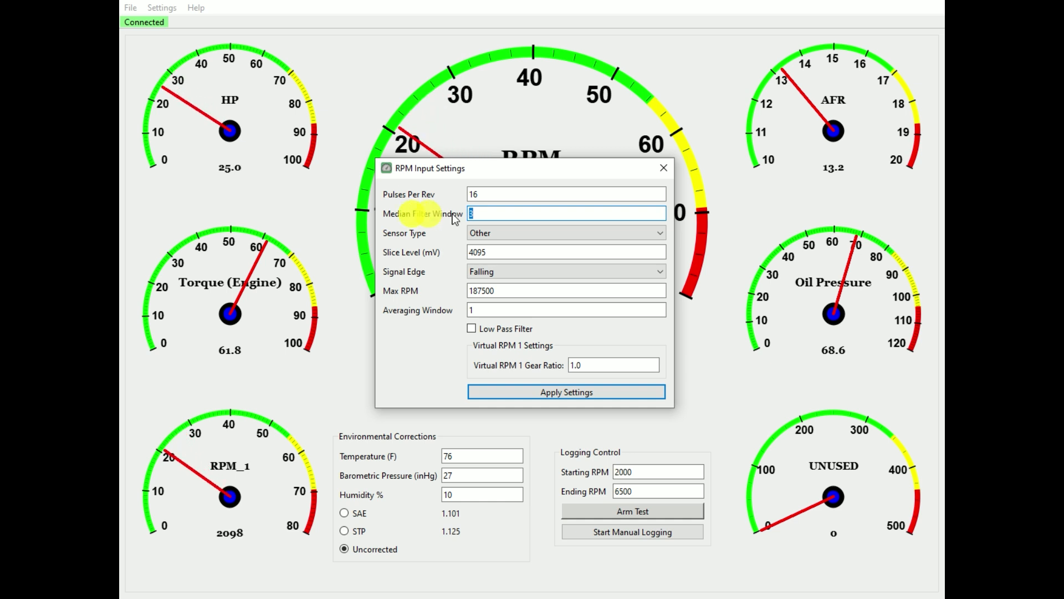
pyautogui.click(494, 213)
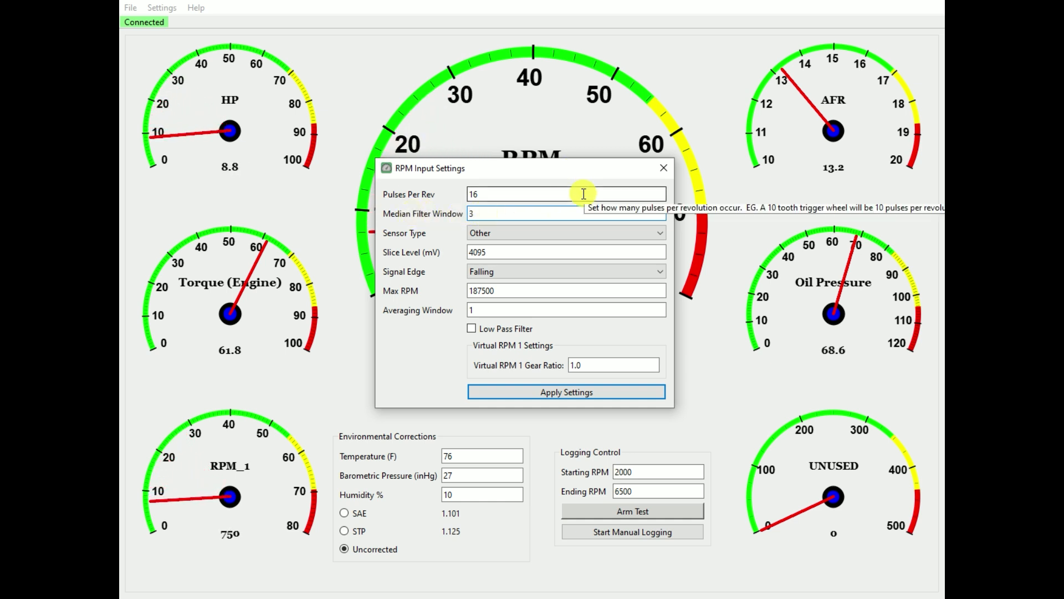
pyautogui.write('2')
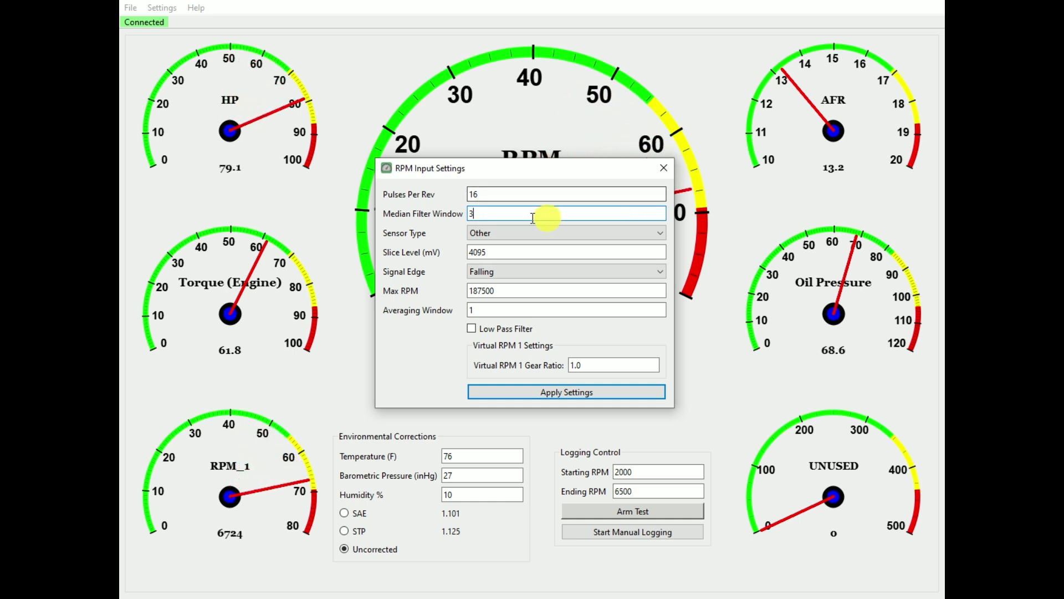
# Step: Try the Hall Effect, Points, Infrared Photo and Inductive sensor types for the RPM input
pyautogui.click(487, 233)
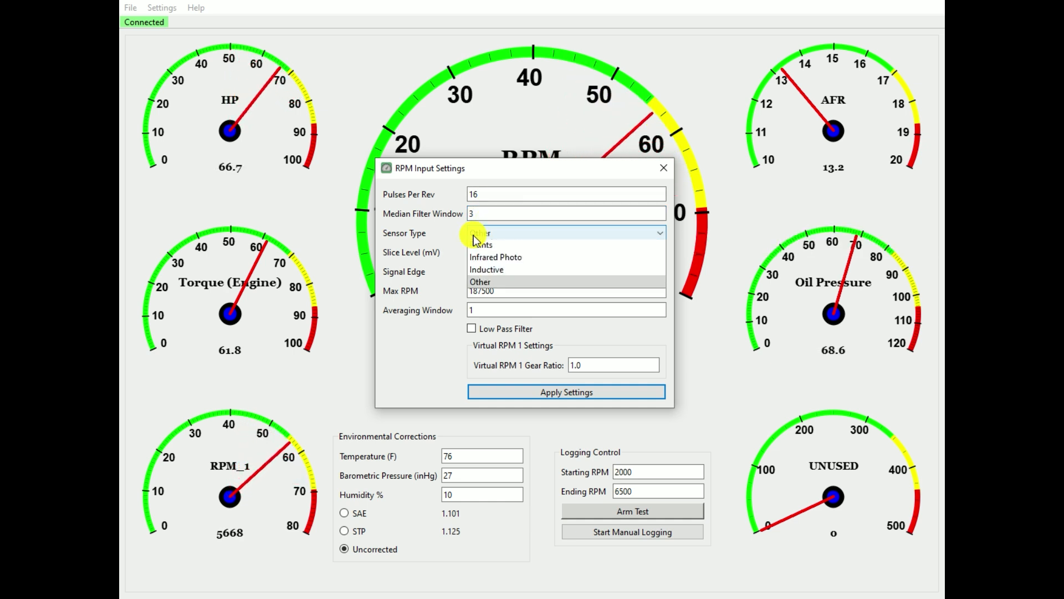
pyautogui.click(514, 235)
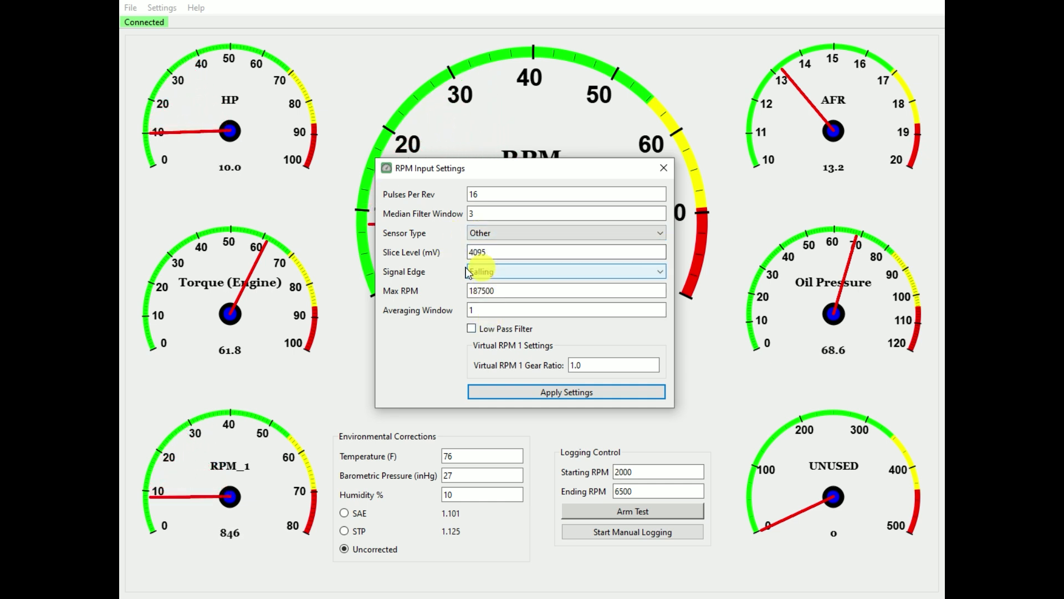
pyautogui.click(487, 233)
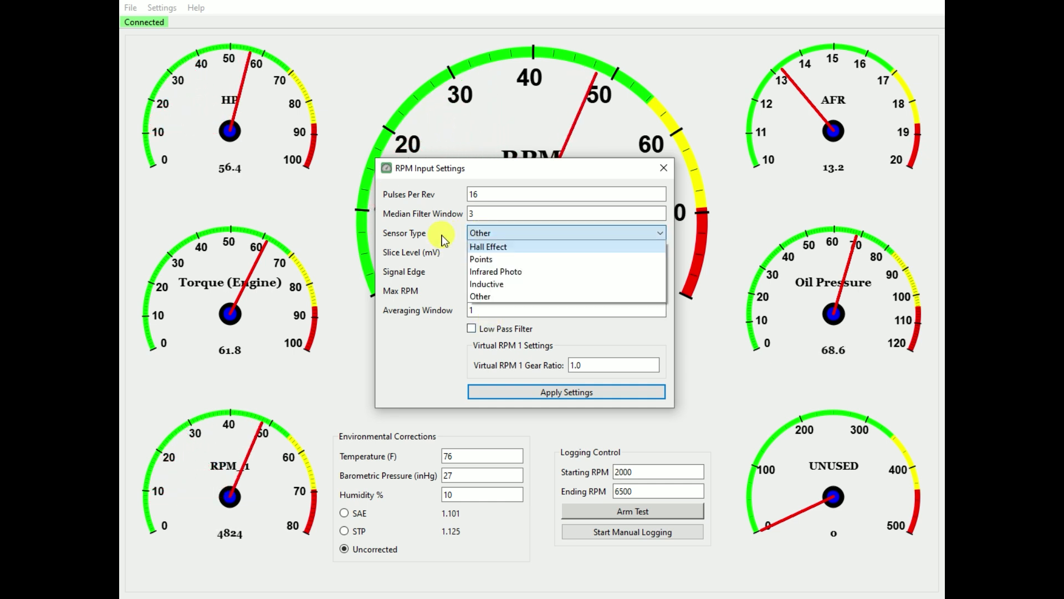
pyautogui.click(488, 247)
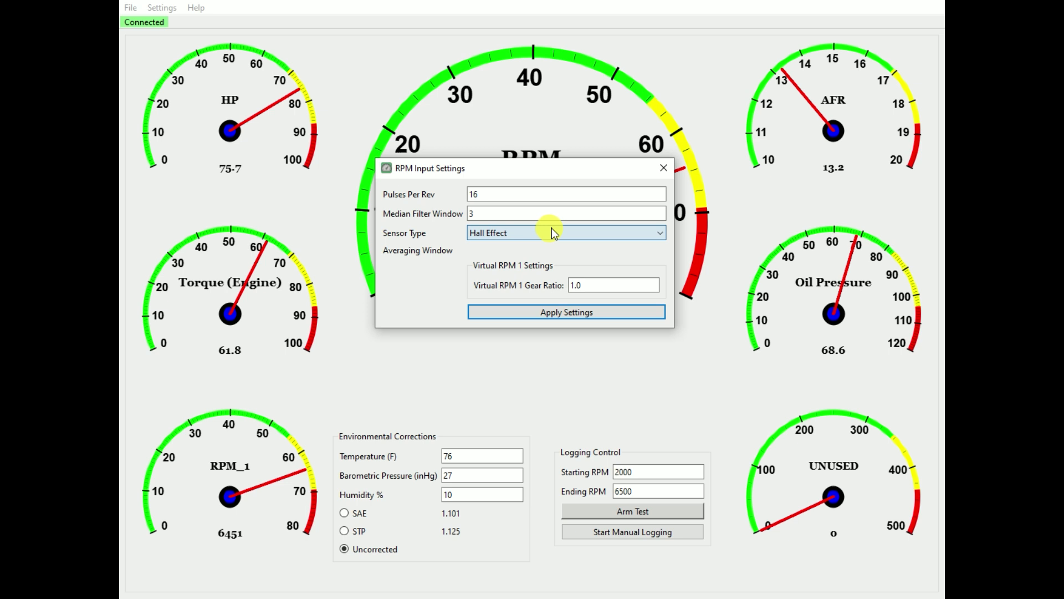
pyautogui.click(517, 233)
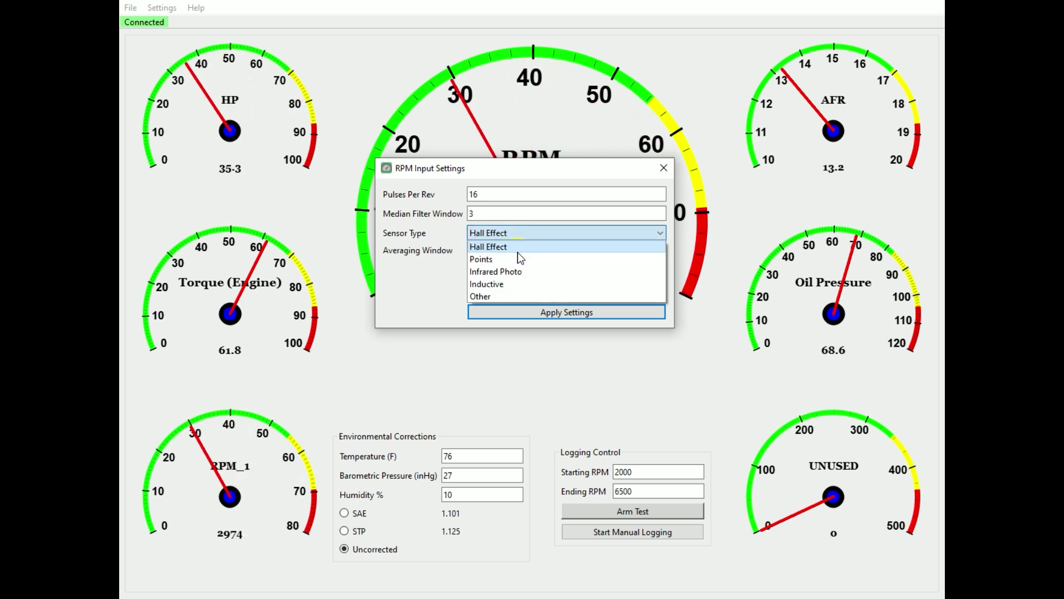
pyautogui.click(506, 260)
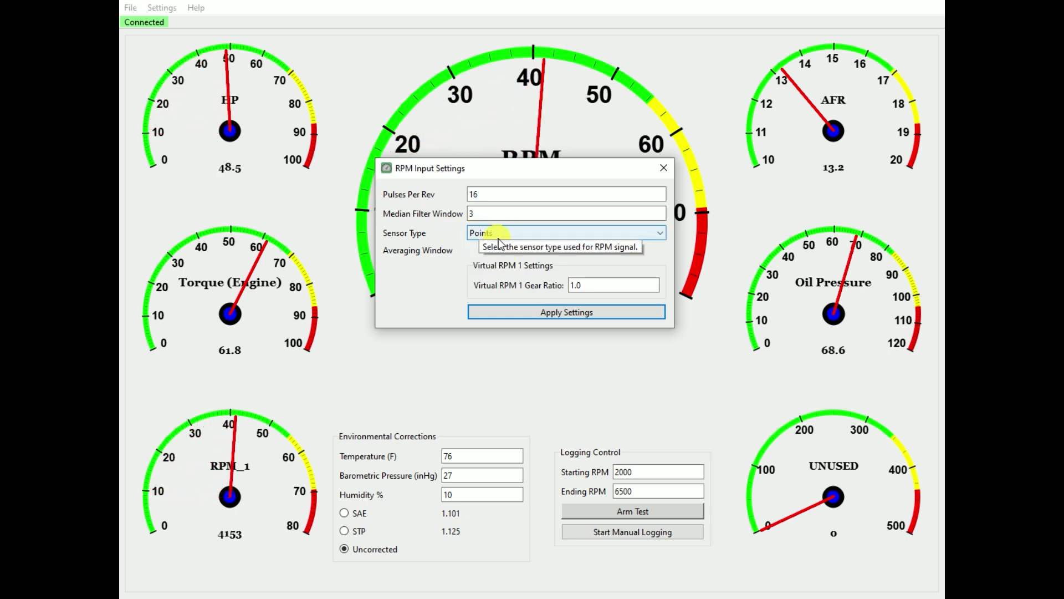
pyautogui.click(490, 233)
pyautogui.click(510, 271)
pyautogui.click(532, 233)
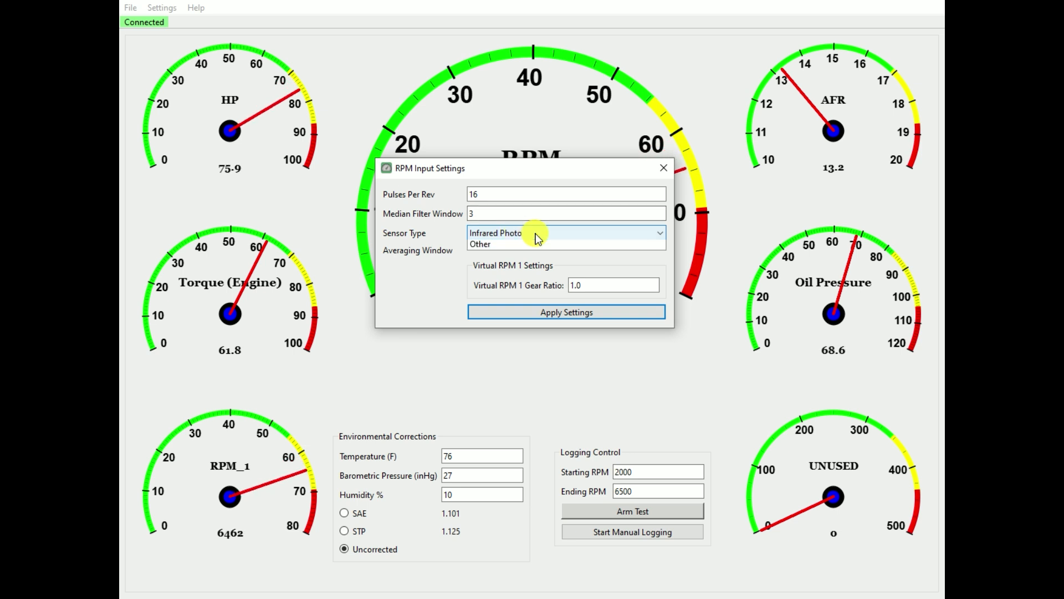
pyautogui.click(528, 283)
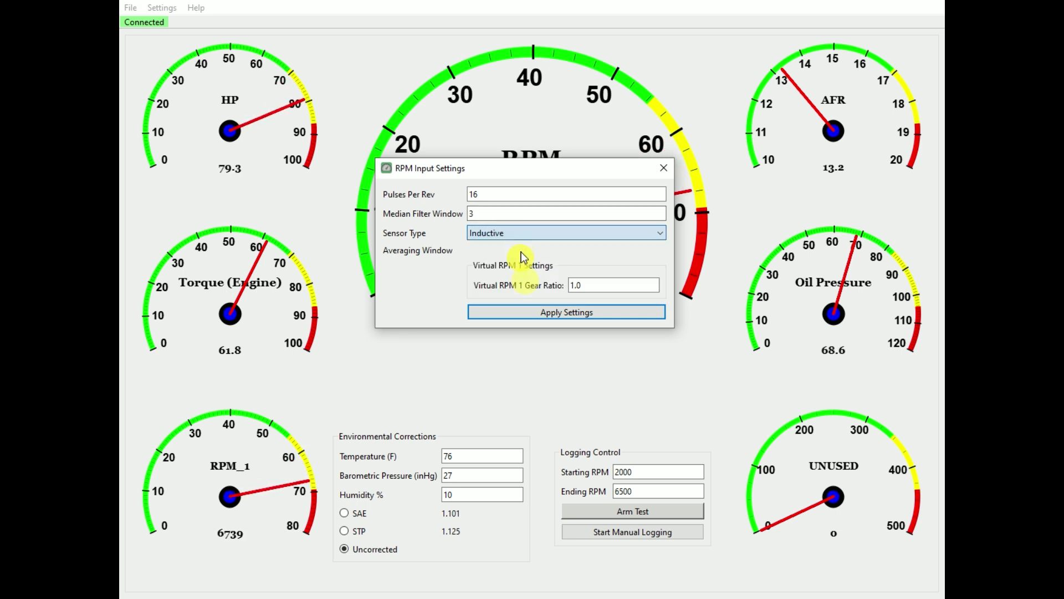
# Step: Switch the RPM sensor type to Other to view its additional signal settings, and set it back to Hall Effect
pyautogui.click(496, 233)
pyautogui.click(483, 235)
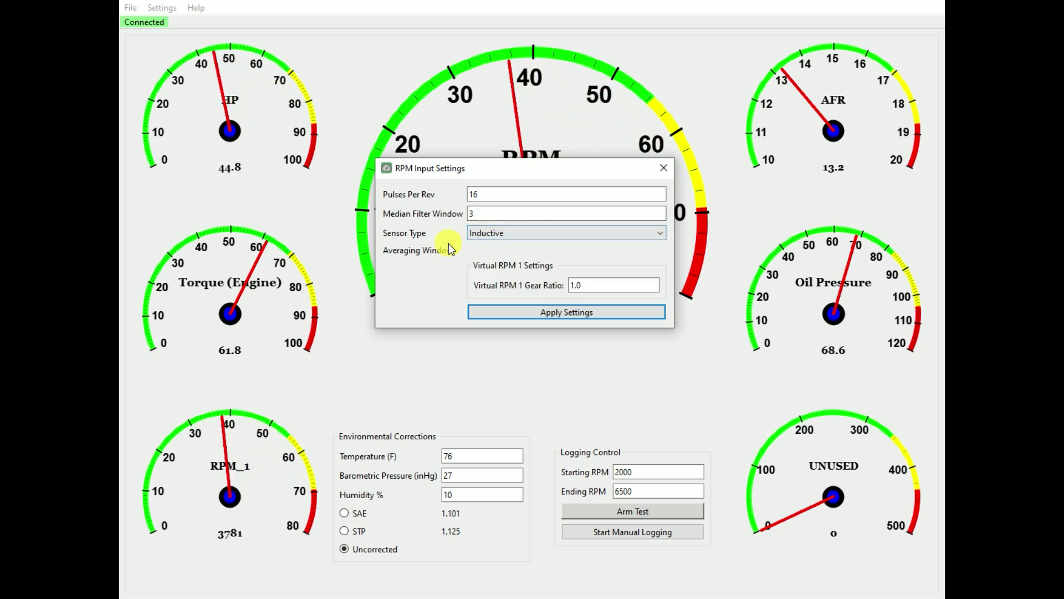
pyautogui.click(481, 238)
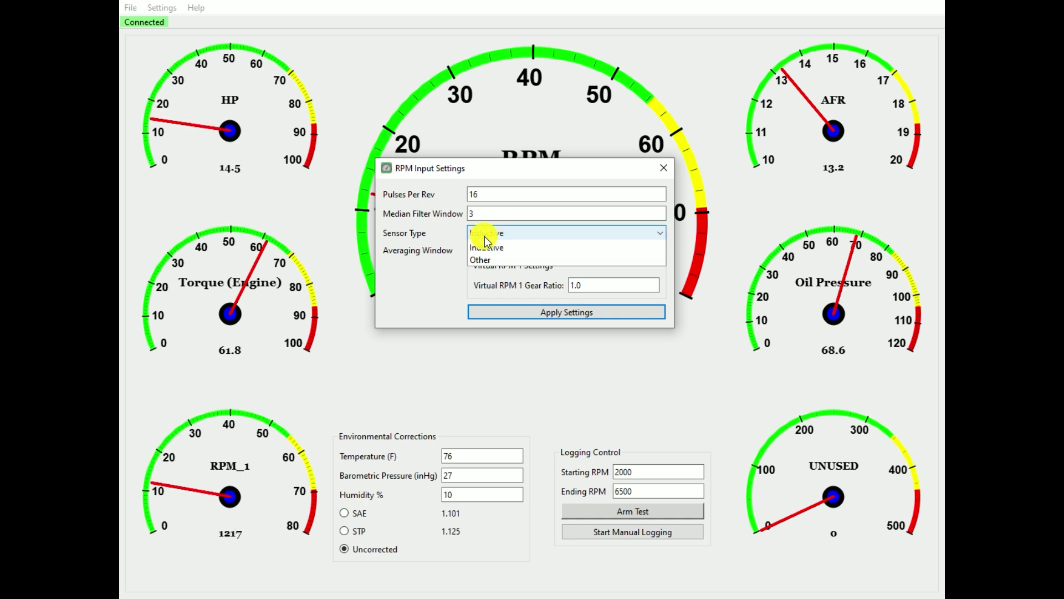
pyautogui.click(416, 254)
pyautogui.click(541, 235)
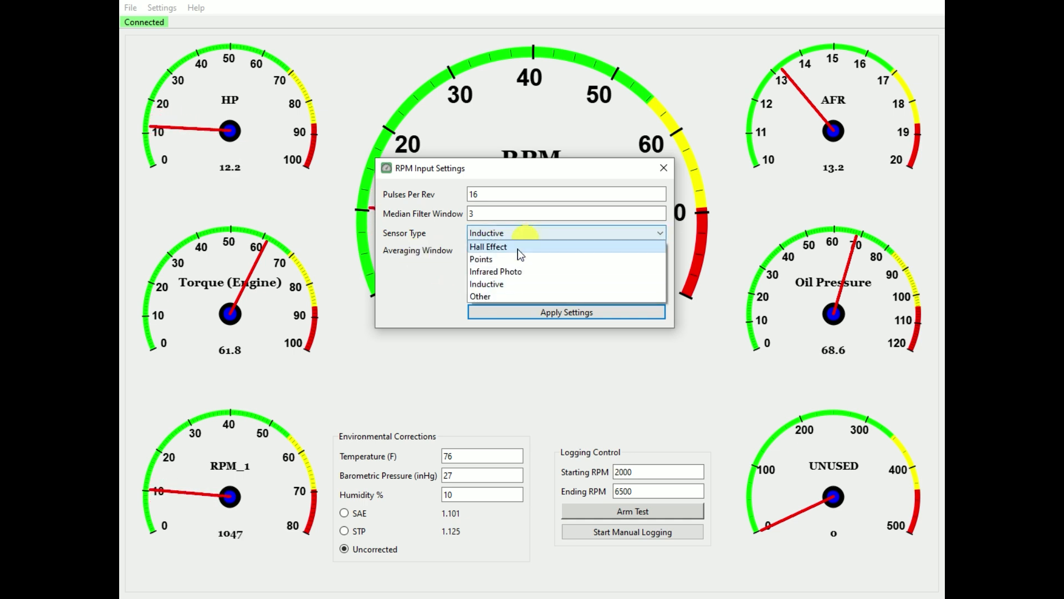
pyautogui.click(489, 297)
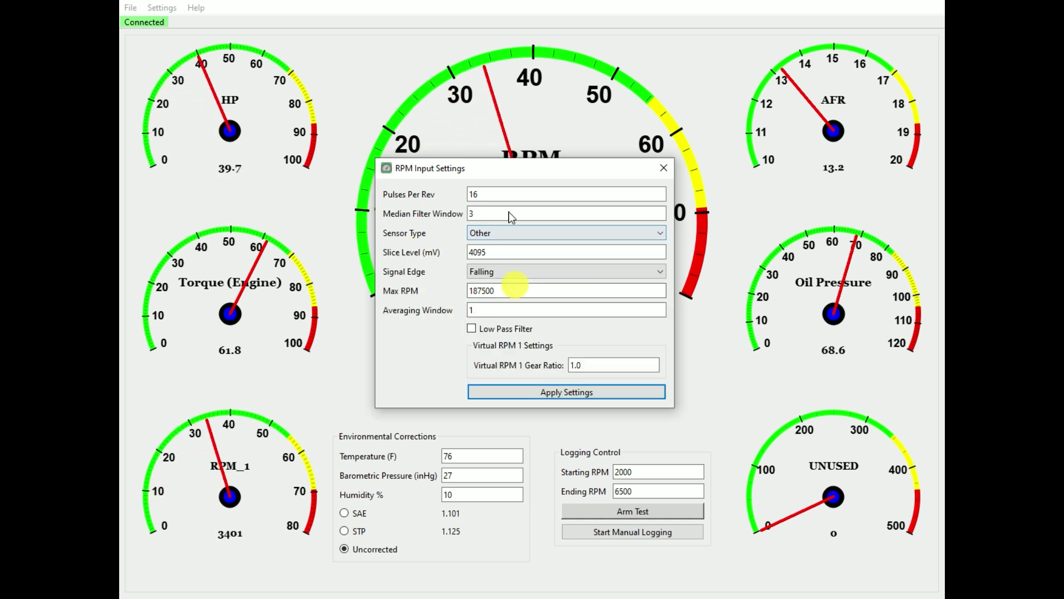
pyautogui.click(481, 252)
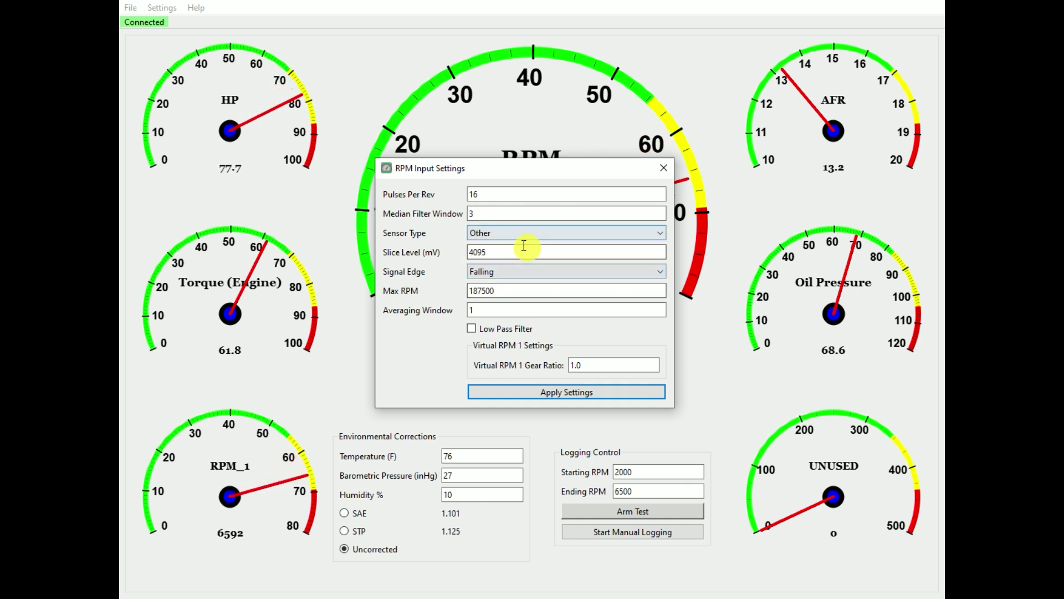
pyautogui.click(475, 234)
pyautogui.click(502, 249)
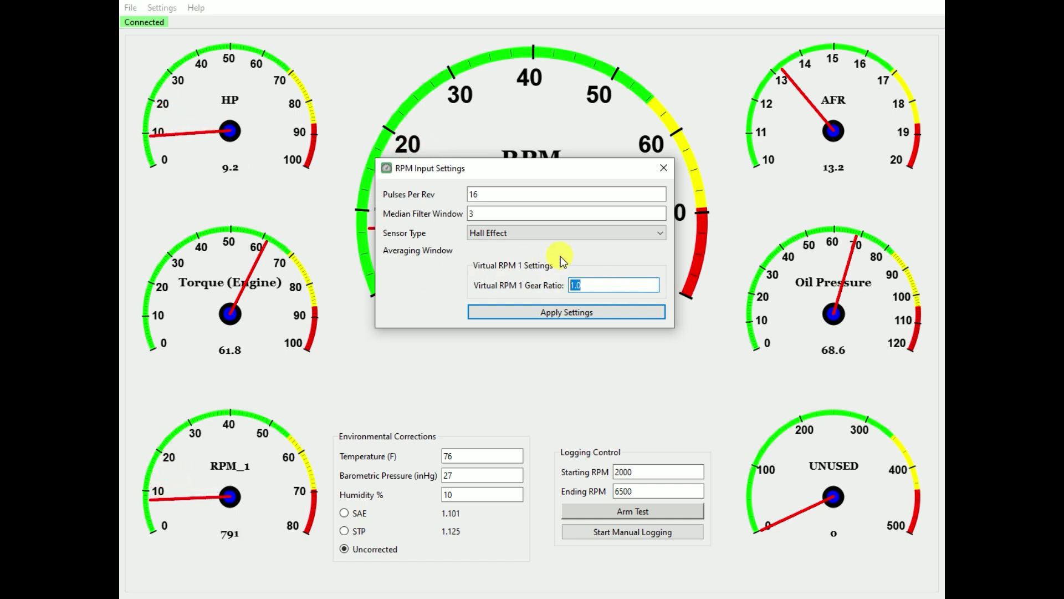
# Step: Set the Virtual RPM 1 gear ratio to 2 and apply it
pyautogui.click(606, 282)
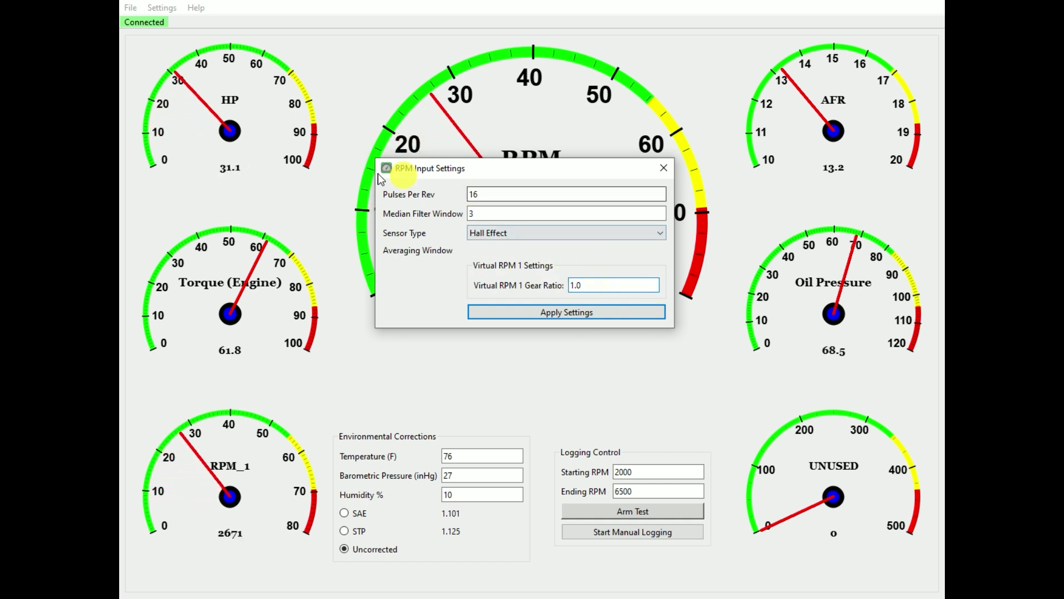
pyautogui.moveTo(585, 285); pyautogui.dragTo(546, 287)
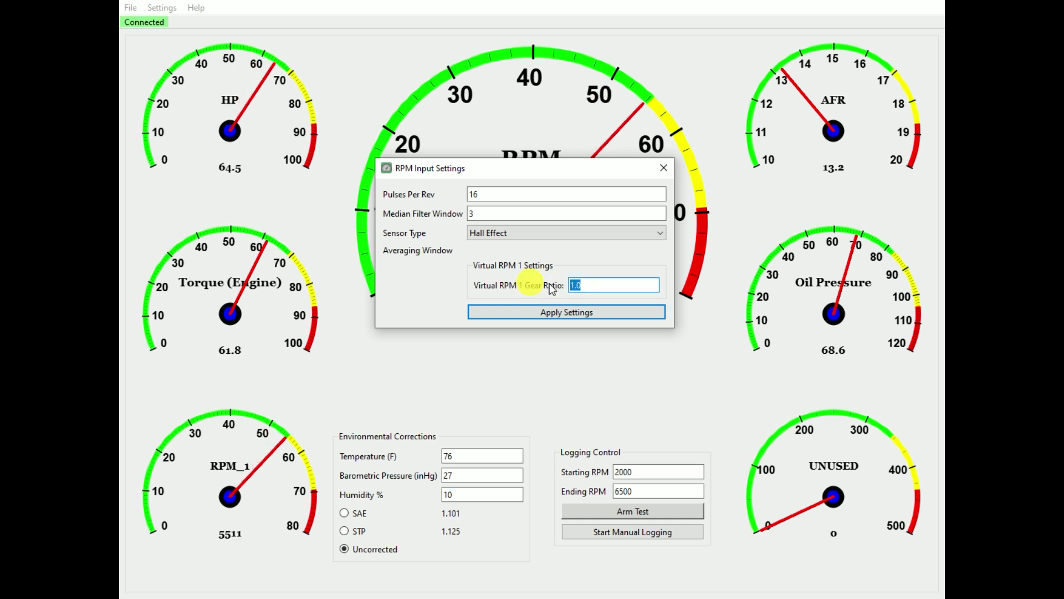
pyautogui.click(594, 289)
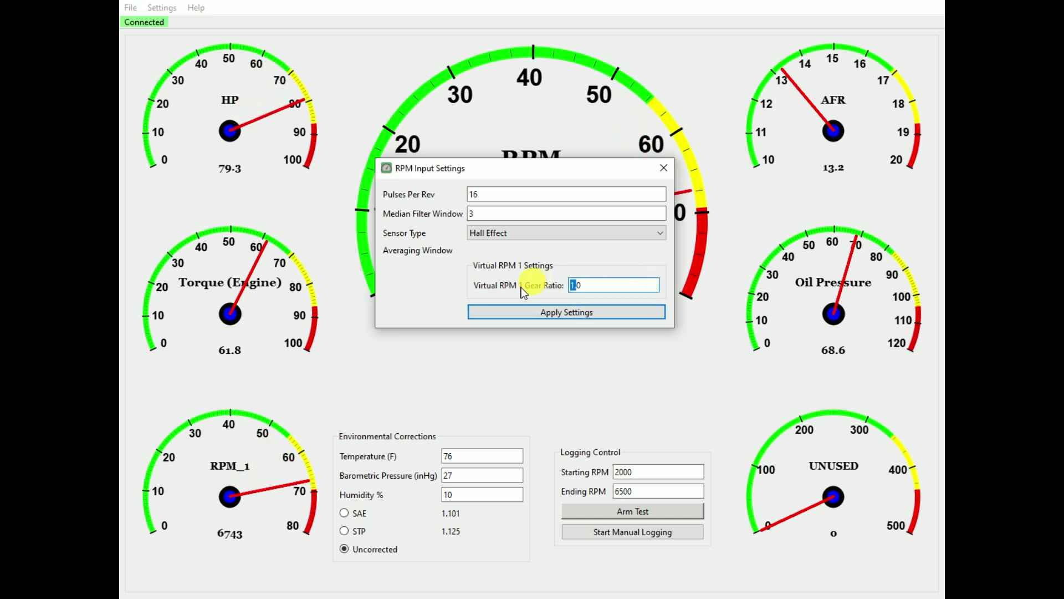
pyautogui.write('2')
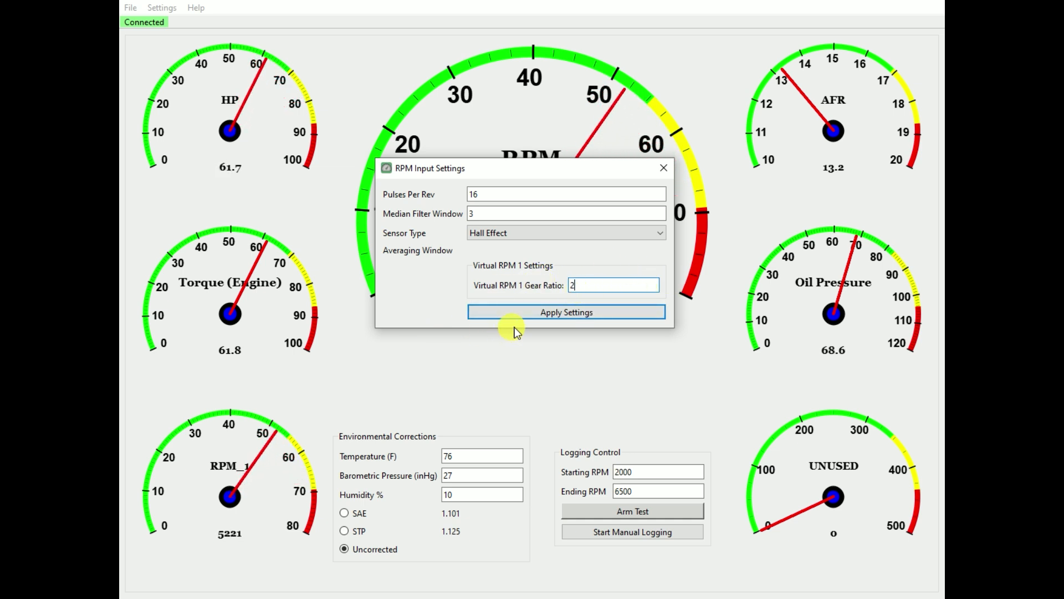
pyautogui.click(541, 306)
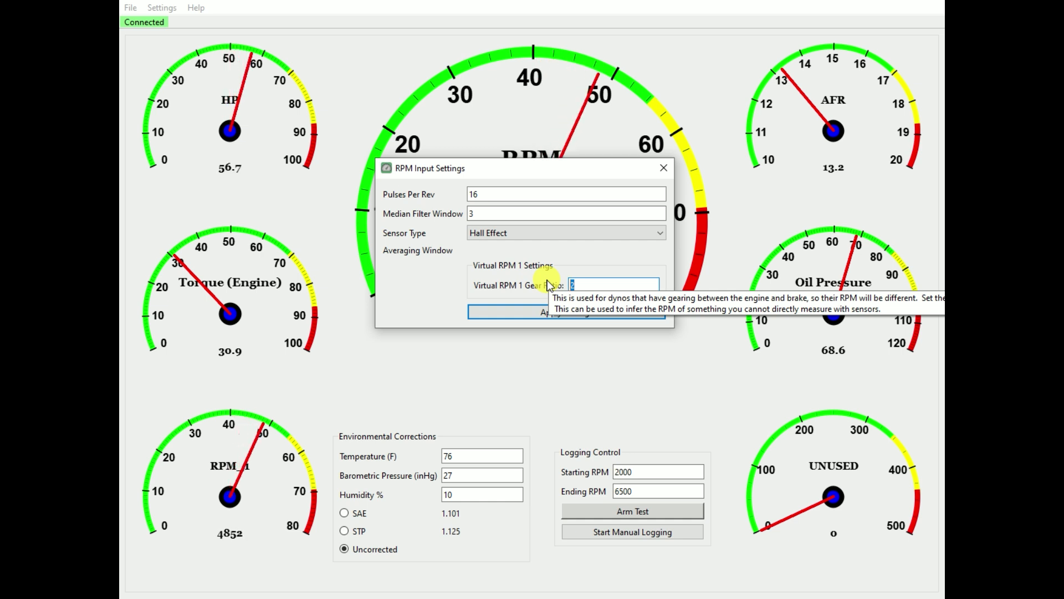
# Step: Return the Virtual RPM 1 gear ratio to 1, apply it and close the RPM input settings
pyautogui.write('1')
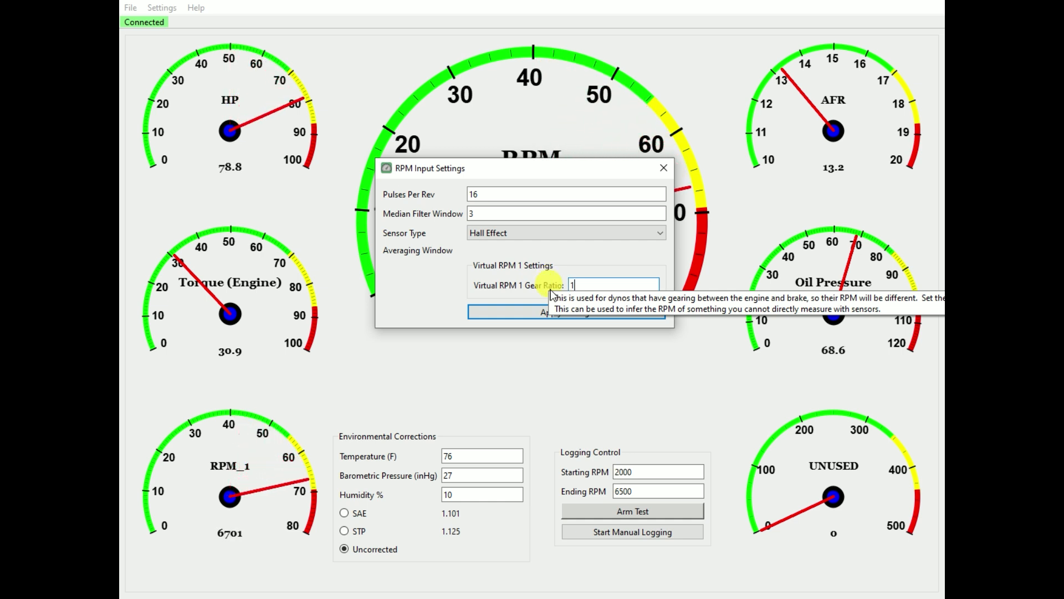
pyautogui.click(537, 314)
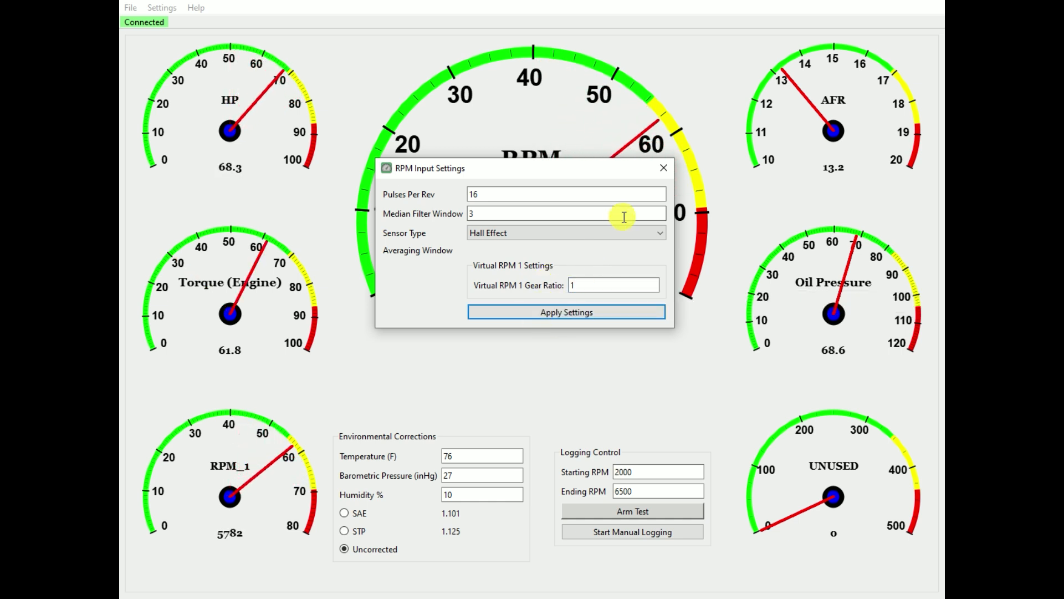
pyautogui.click(670, 171)
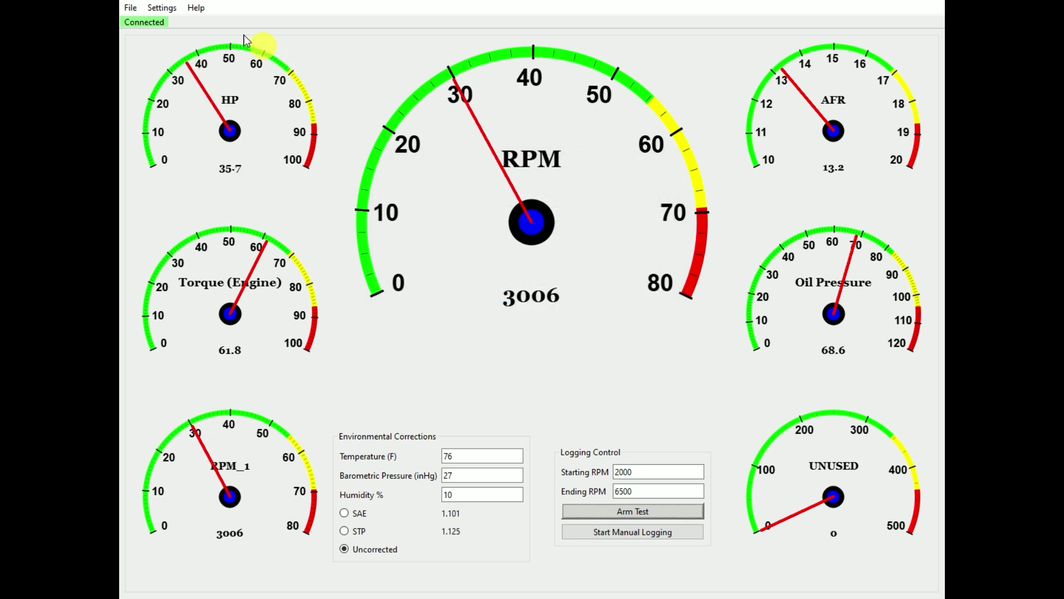
# Step: Review the brake and engine RPM sources in the power calculation settings, and close them
pyautogui.click(162, 7)
pyautogui.click(206, 70)
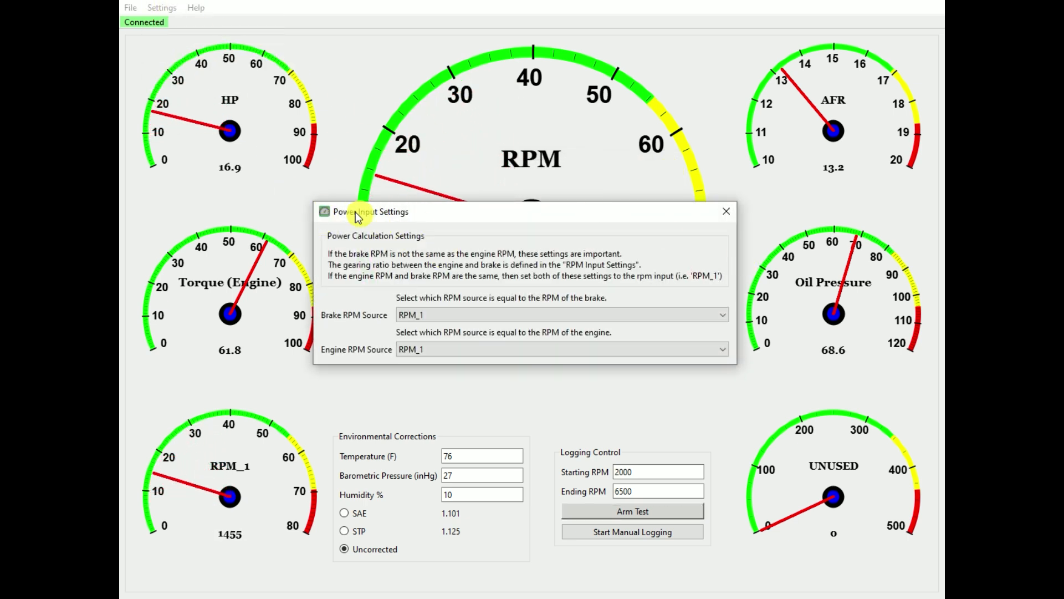
pyautogui.click(724, 212)
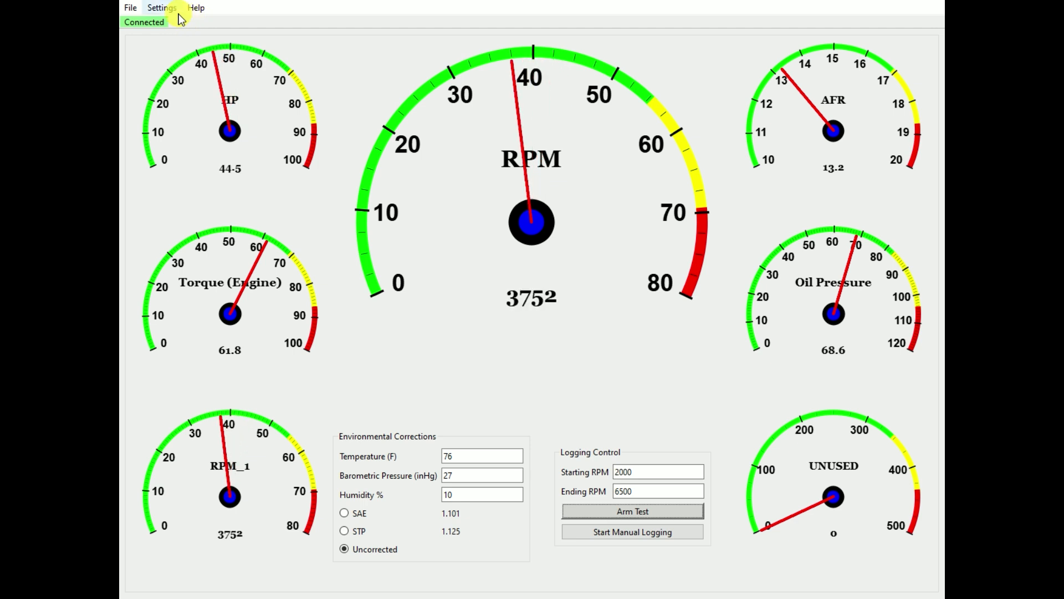
# Step: Open the AFR configuration and look through its list of voltage and AFR pairs
pyautogui.click(161, 8)
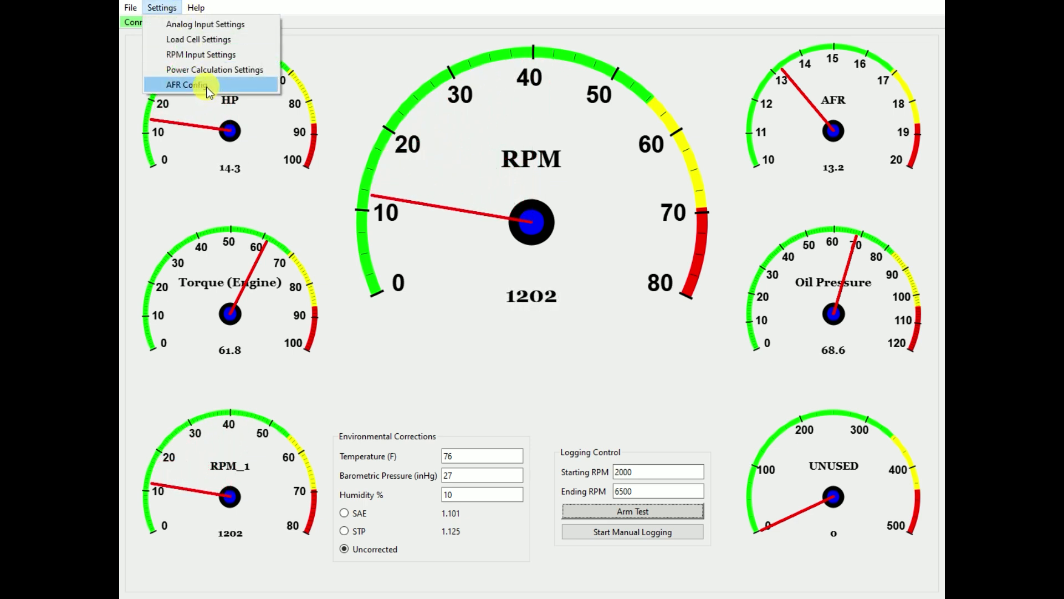
pyautogui.click(207, 88)
pyautogui.moveTo(440, 191); pyautogui.dragTo(367, 60)
pyautogui.moveTo(620, 257); pyautogui.dragTo(619, 328)
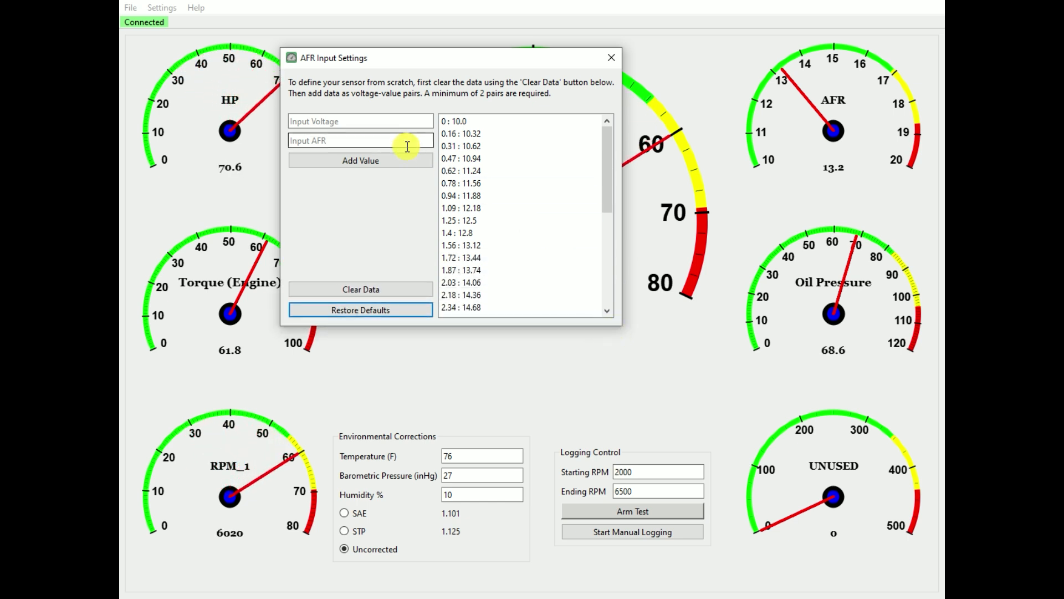
# Step: Select individual AFR calibration pairs, including 0.78 : 11.56 and 0.62 : 11.24, to inspect their modify and delete options
pyautogui.click(519, 121)
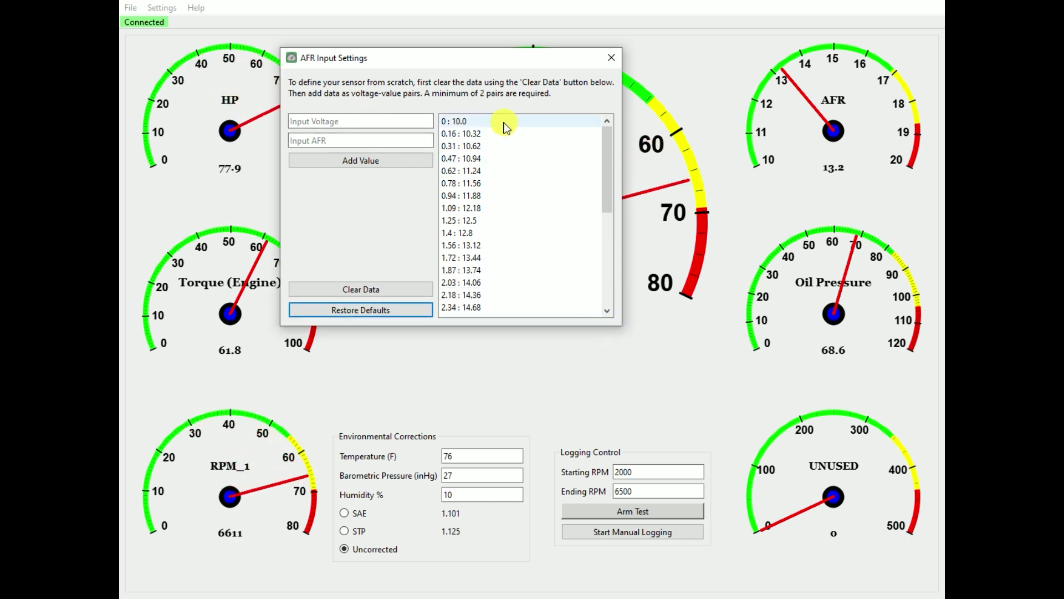
pyautogui.click(523, 182)
pyautogui.moveTo(610, 142); pyautogui.dragTo(585, 97)
pyautogui.click(333, 121)
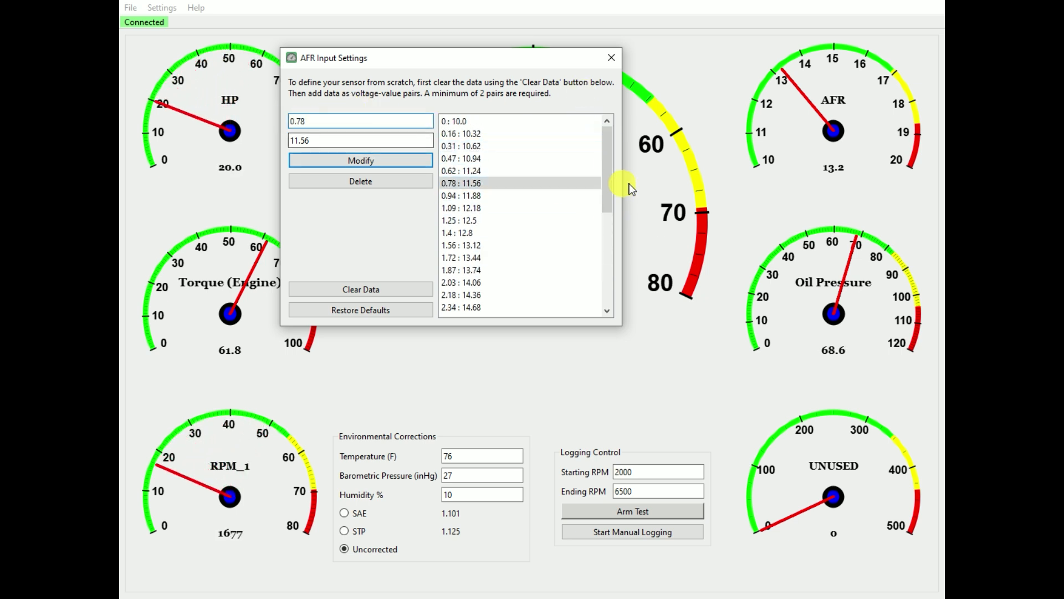
pyautogui.click(524, 171)
pyautogui.click(495, 134)
pyautogui.click(481, 170)
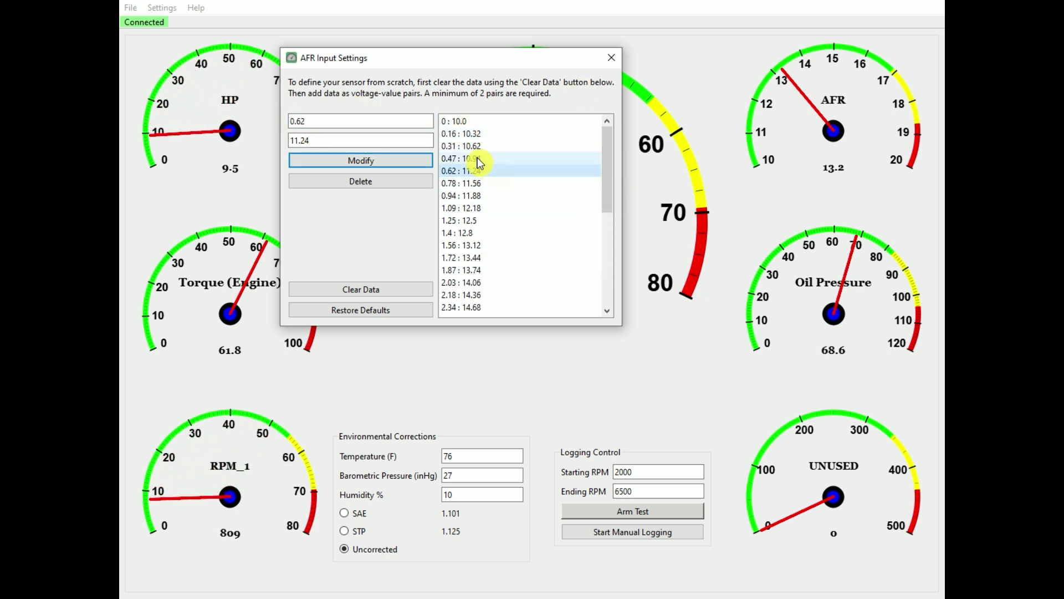
# Step: Inspect the first and last AFR calibration pairs, 0 : 10.0 and 4.99 : 19.98, to see the sensor's voltage and AFR range
pyautogui.click(485, 158)
pyautogui.click(491, 171)
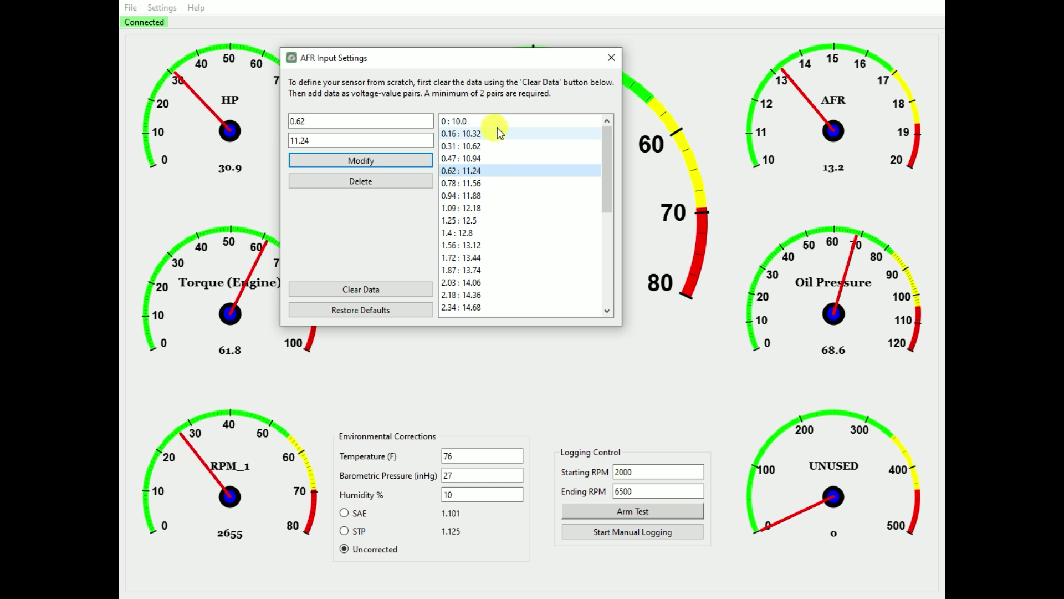
pyautogui.click(484, 121)
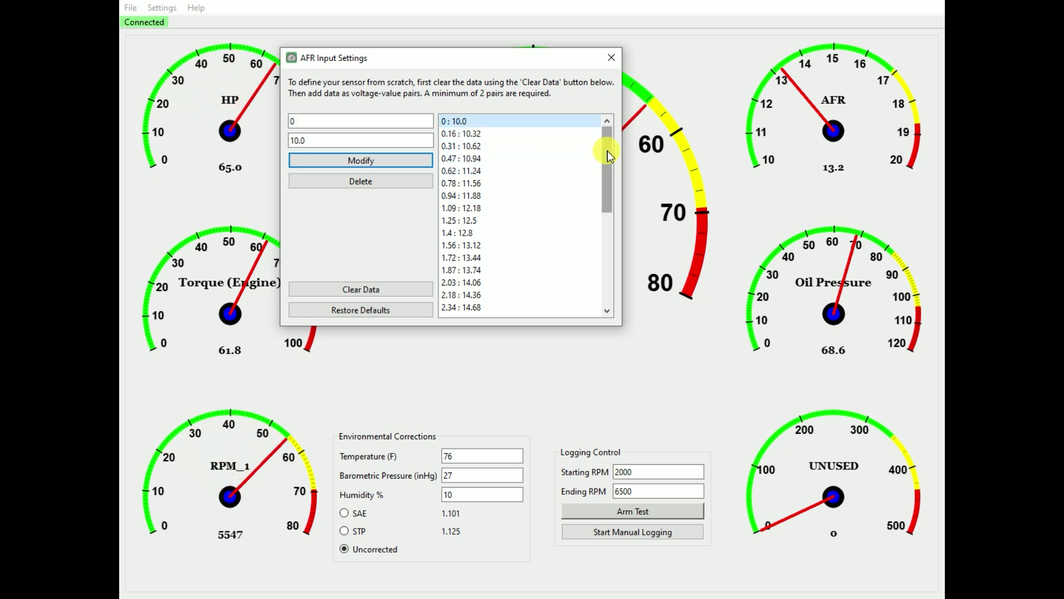
pyautogui.moveTo(608, 150); pyautogui.dragTo(610, 252)
pyautogui.click(460, 307)
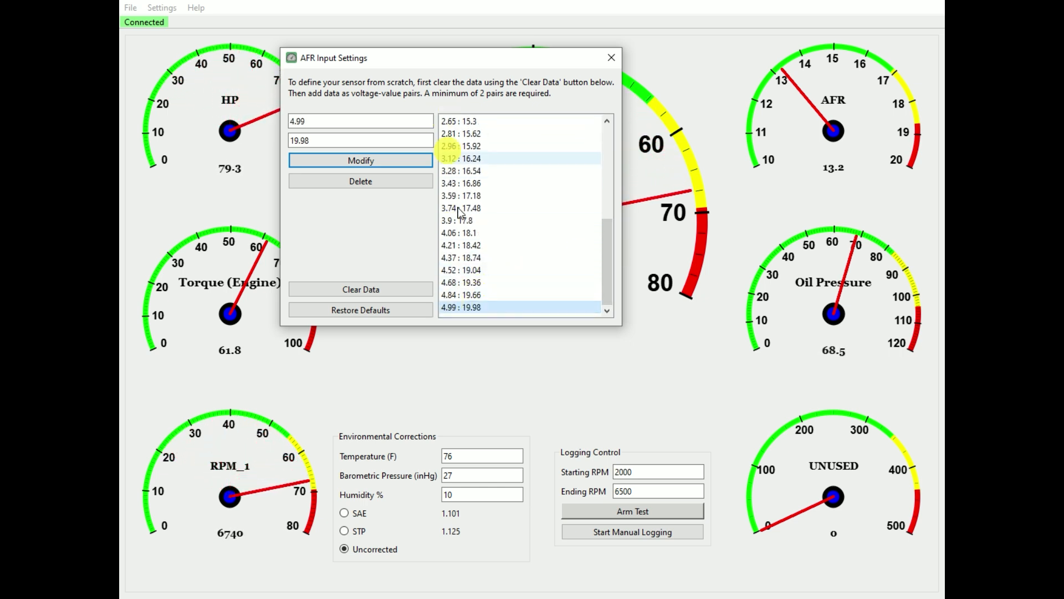
pyautogui.moveTo(610, 241); pyautogui.dragTo(609, 128)
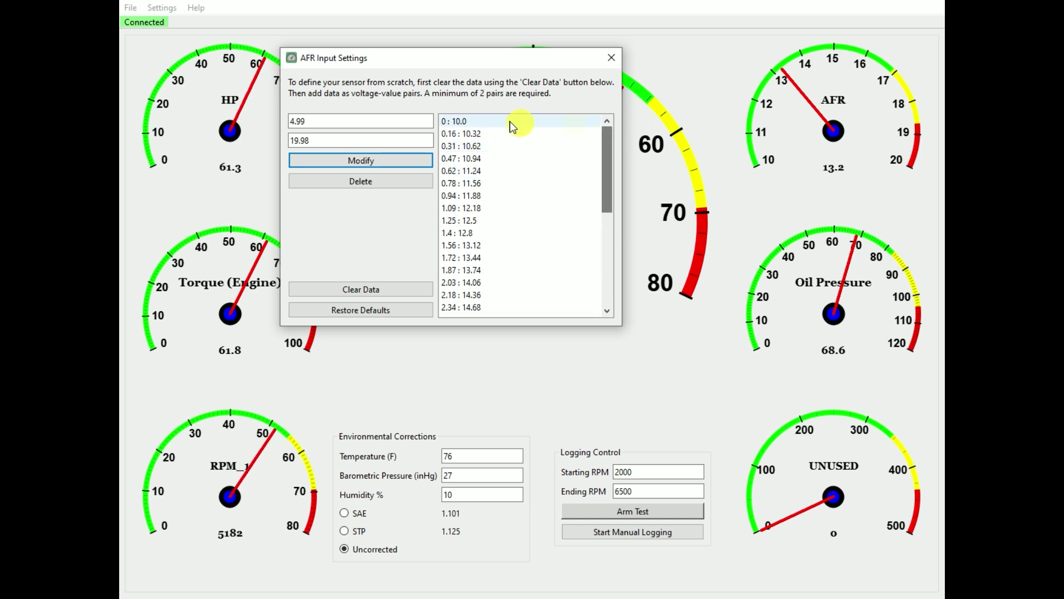
pyautogui.click(510, 121)
pyautogui.moveTo(613, 171); pyautogui.dragTo(594, 147)
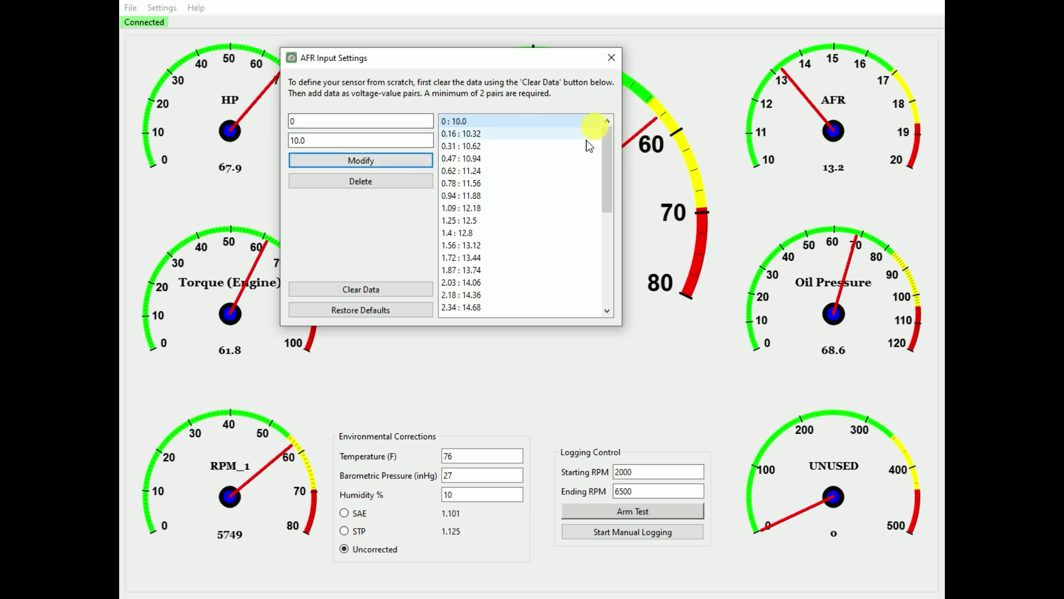
pyautogui.moveTo(608, 147); pyautogui.dragTo(582, 76)
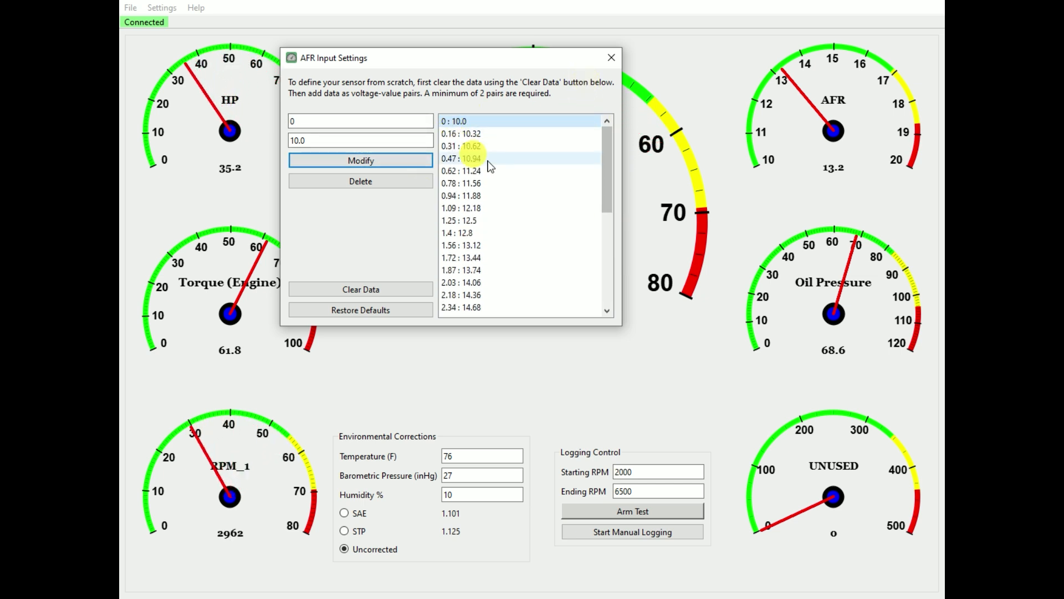
# Step: Clear the AFR calibration data and add a first pair of 1 volt to AFR 10
pyautogui.click(379, 290)
pyautogui.click(467, 208)
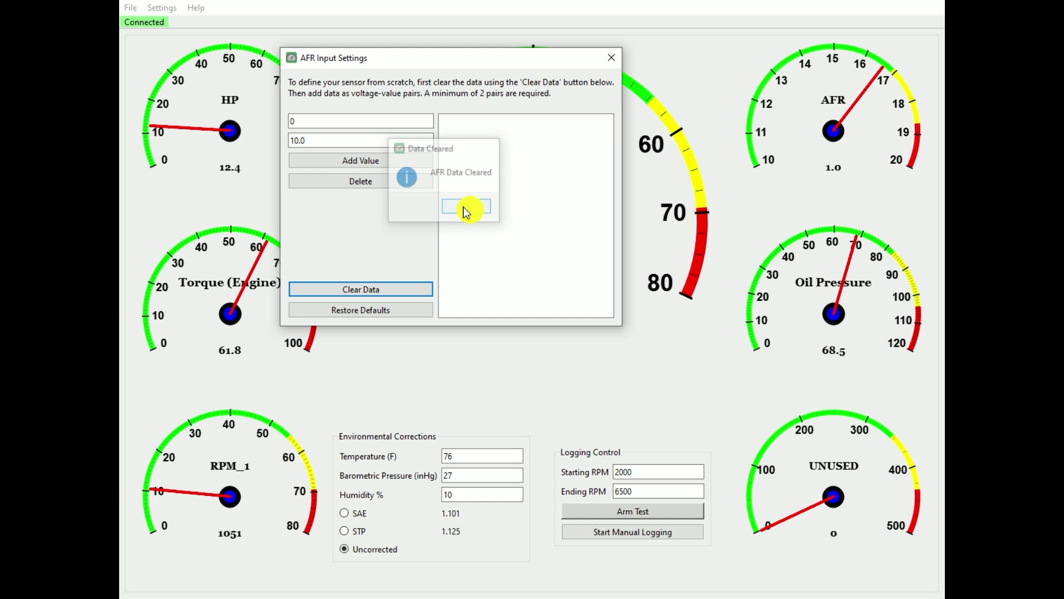
pyautogui.click(293, 121)
pyautogui.write('1')
pyautogui.click(339, 160)
# Step: Add AFR calibration pairs of 2 volts to AFR 12 and 3 volts to AFR 13
pyautogui.click(333, 121)
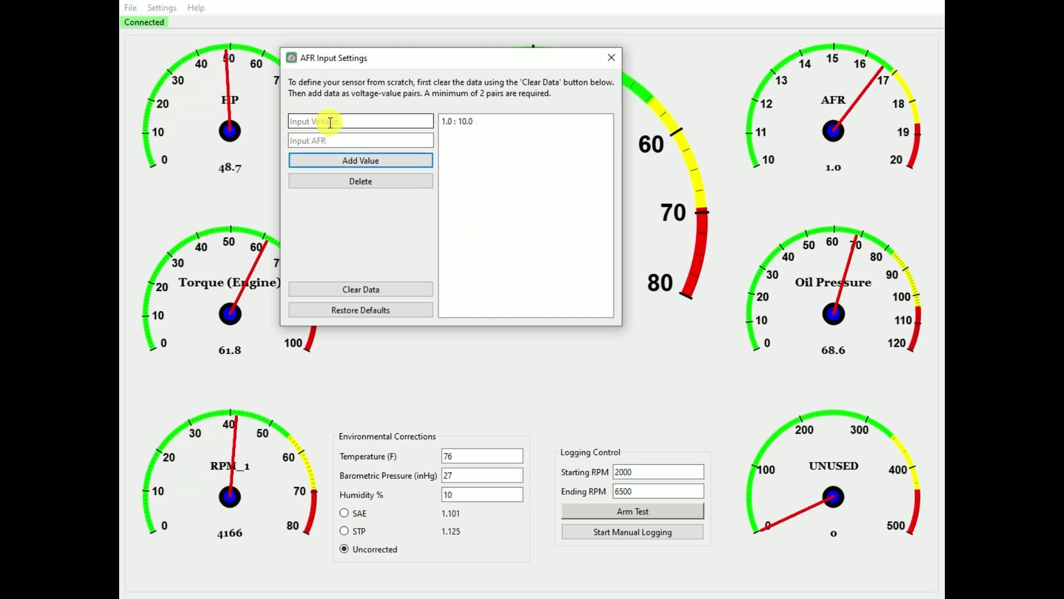
pyautogui.write('212')
pyautogui.click(326, 160)
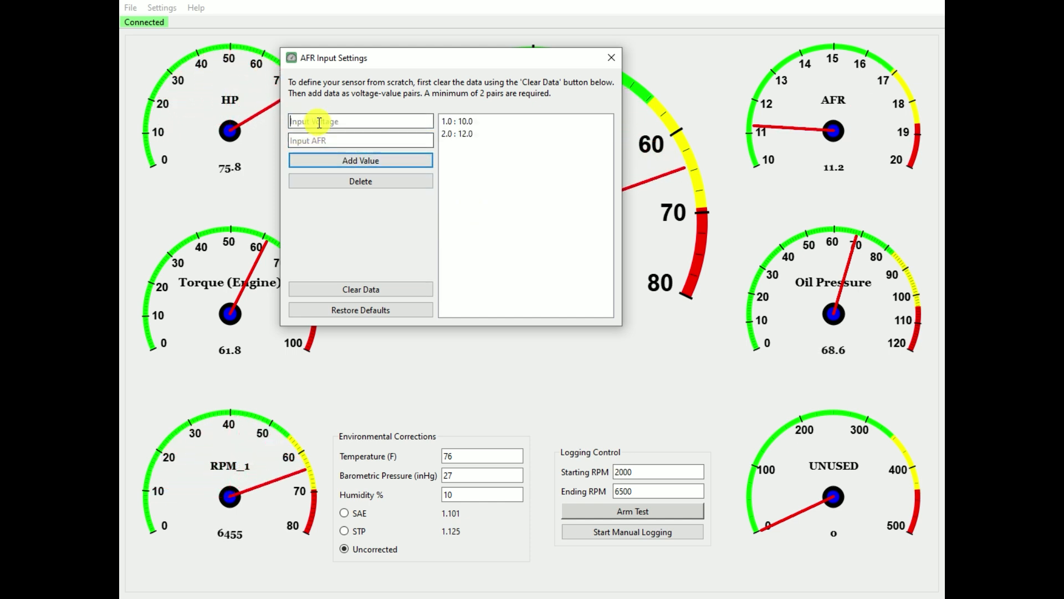
pyautogui.click(309, 122)
pyautogui.write('3')
pyautogui.click(319, 139)
pyautogui.write('13')
pyautogui.click(366, 161)
# Step: Add an AFR calibration pair of 4 volts to AFR 14
pyautogui.click(305, 122)
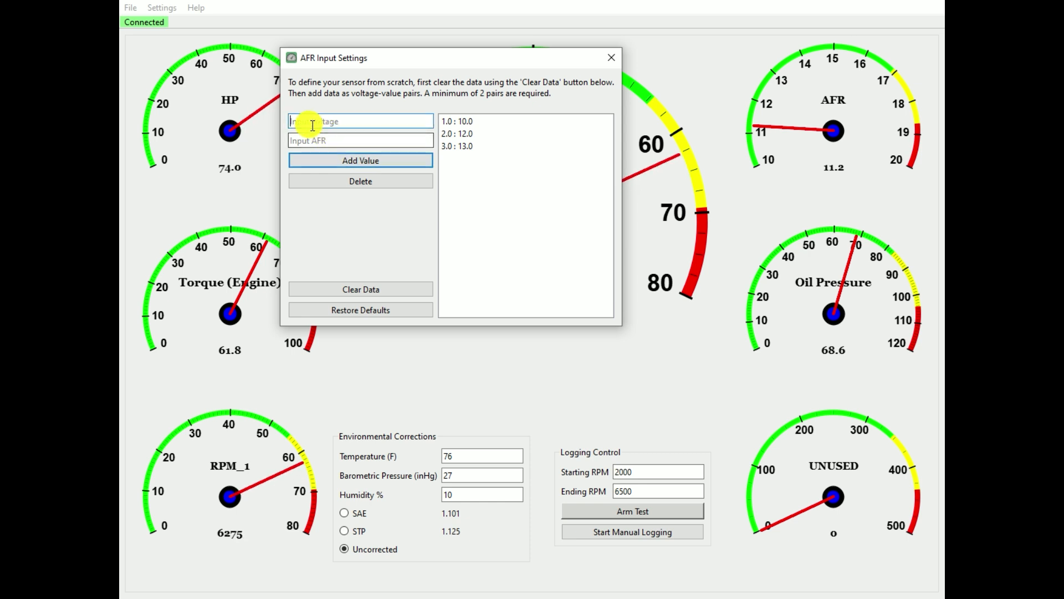
pyautogui.write('4')
pyautogui.click(342, 142)
pyautogui.write('14')
pyautogui.click(354, 160)
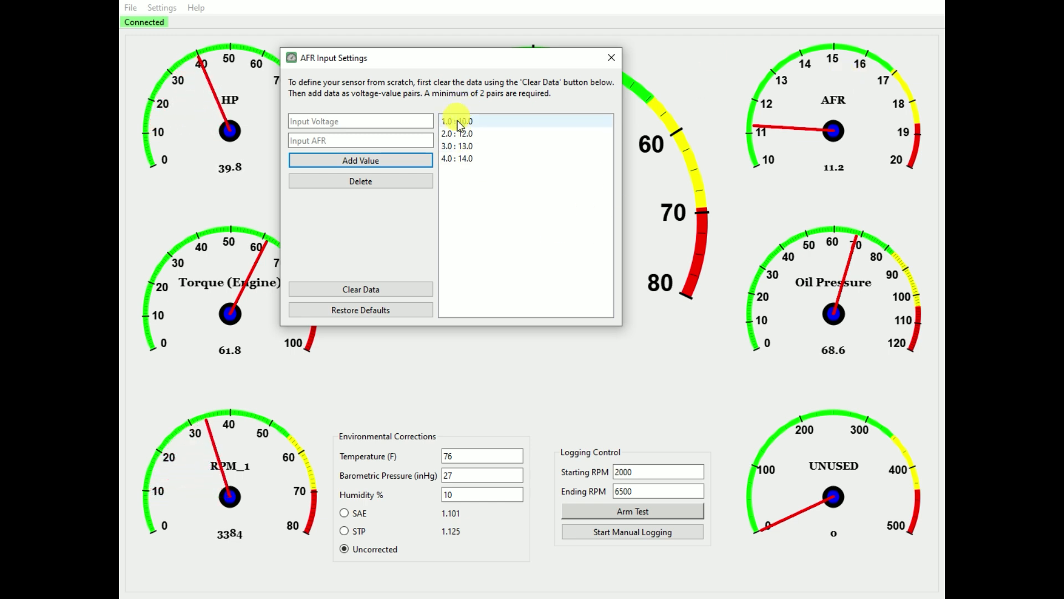
# Step: Modify the 3-volt calibration pair so its AFR value is 14
pyautogui.click(445, 147)
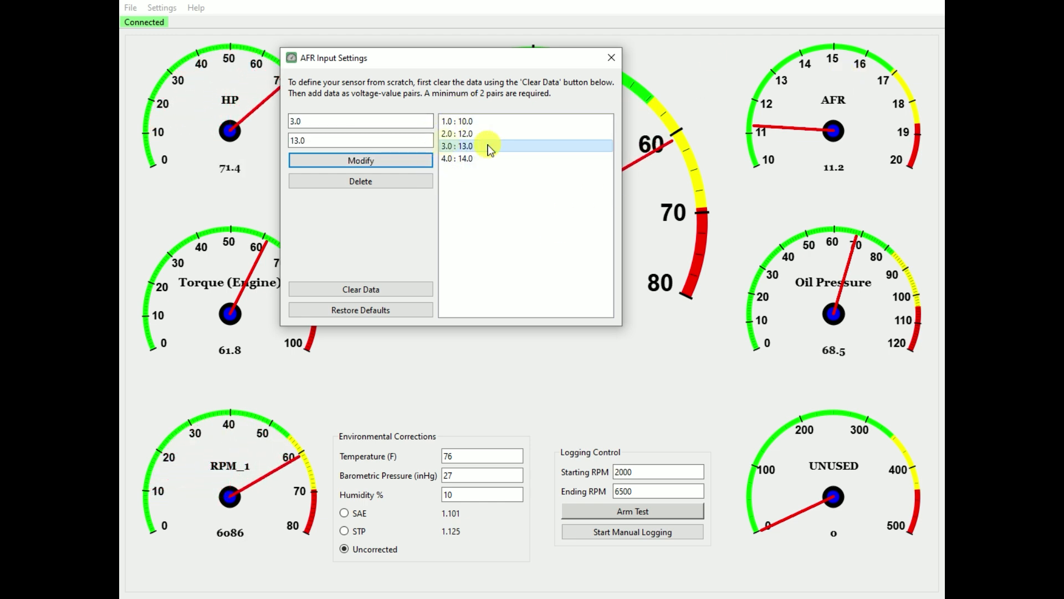
pyautogui.doubleClick(299, 140)
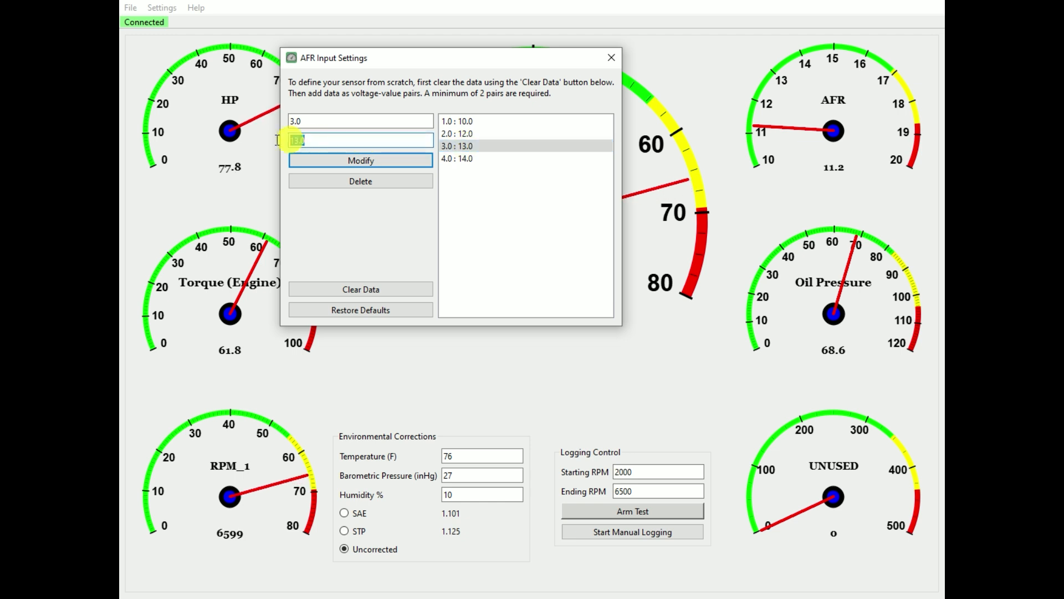
pyautogui.write('14')
pyautogui.click(373, 161)
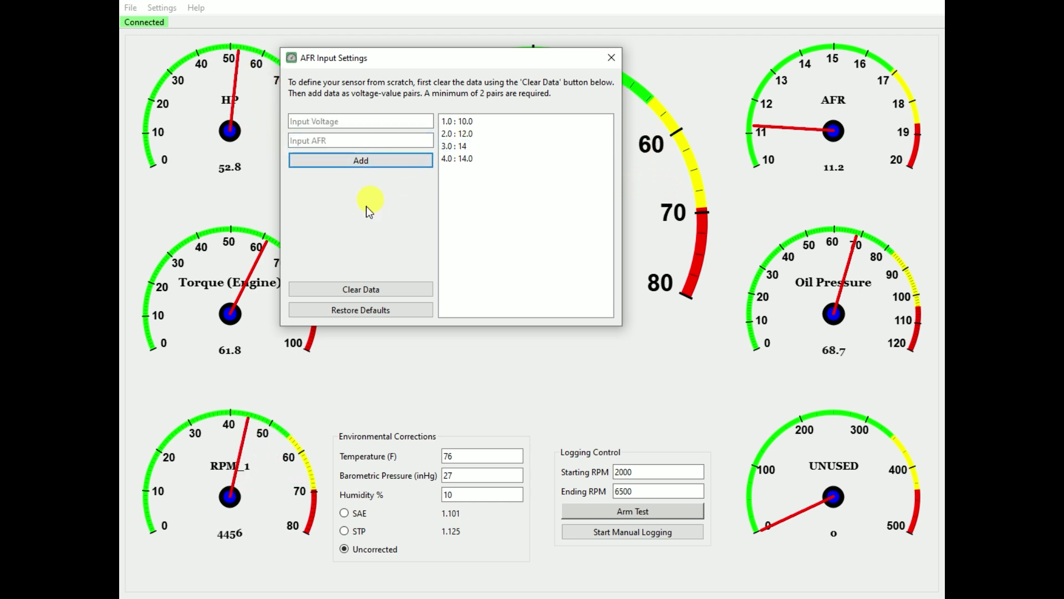
# Step: Clear the custom AFR pairs and restore the default AFR calibration data
pyautogui.click(375, 287)
pyautogui.click(494, 202)
pyautogui.click(373, 309)
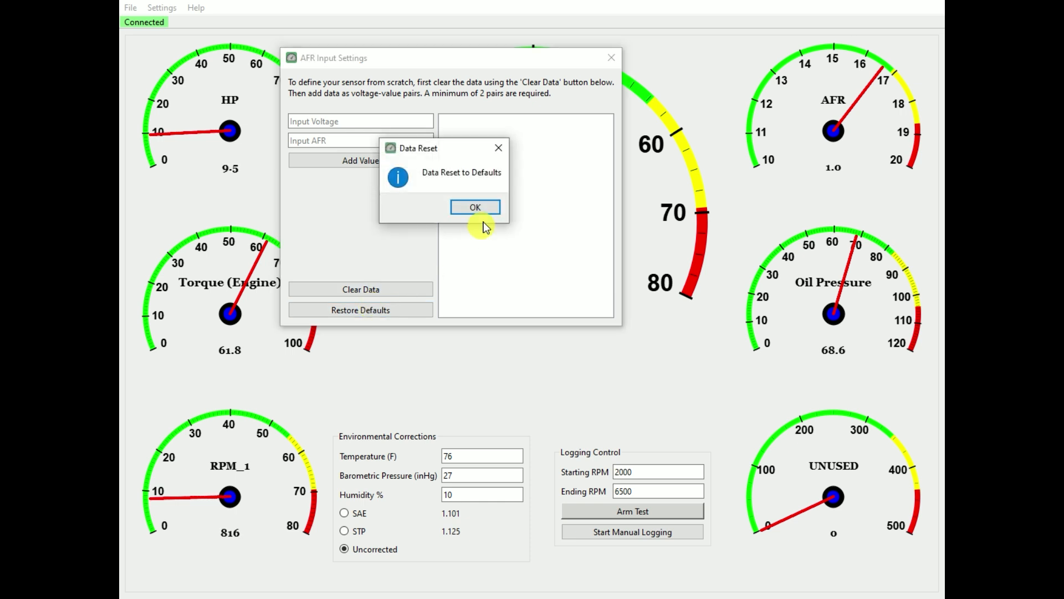
pyautogui.click(478, 206)
# Step: Shift the AFR input settings window slightly aside, and close it to return to the gauges
pyautogui.moveTo(603, 161); pyautogui.dragTo(558, 23)
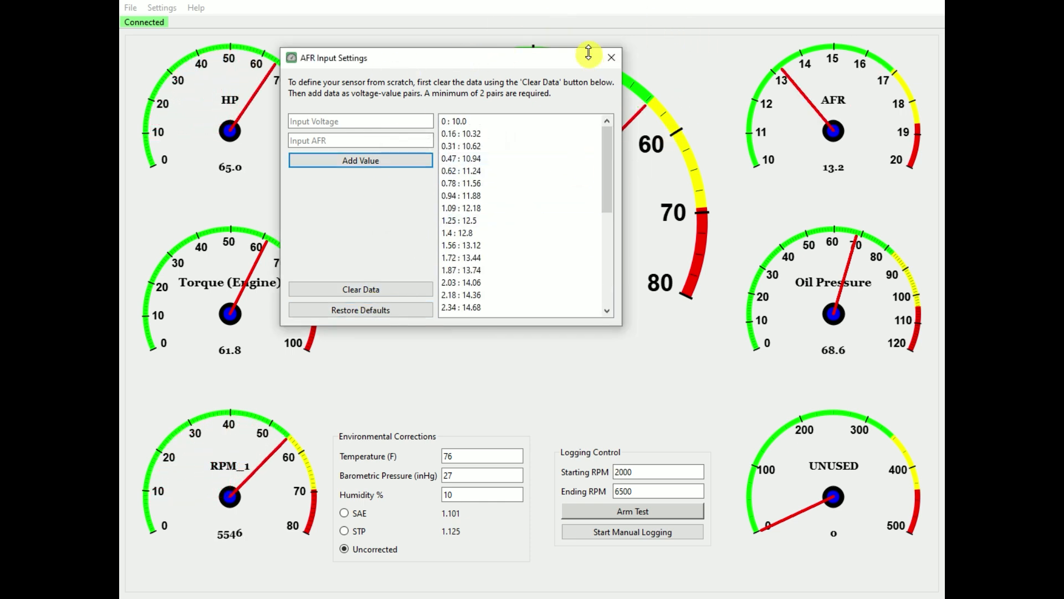
pyautogui.moveTo(552, 68)
pyautogui.mouseDown()
pyautogui.moveTo(513, 52)
pyautogui.moveTo(543, 62)
pyautogui.mouseUp()
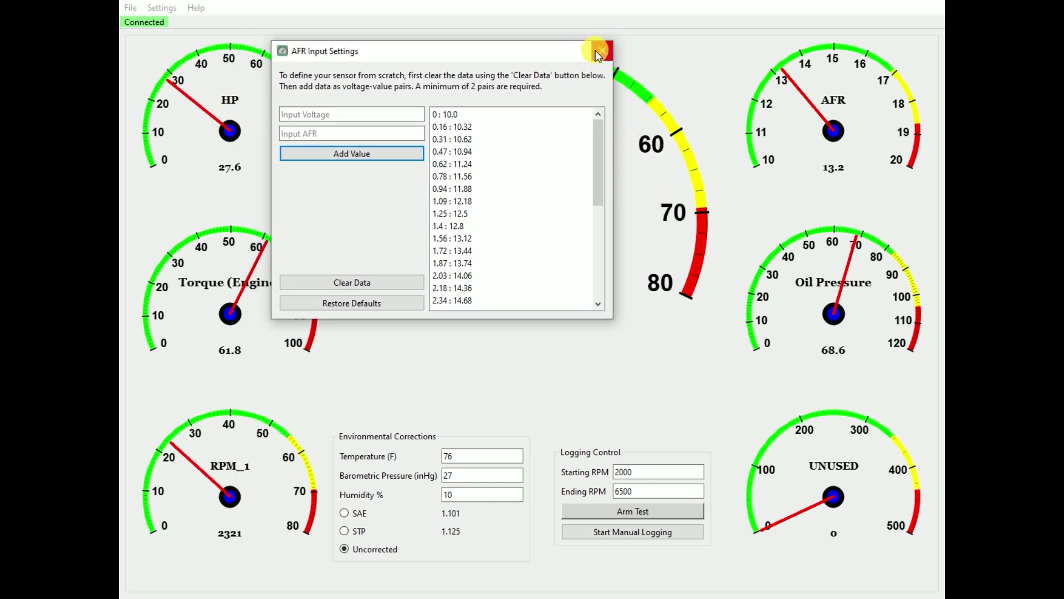
pyautogui.click(597, 51)
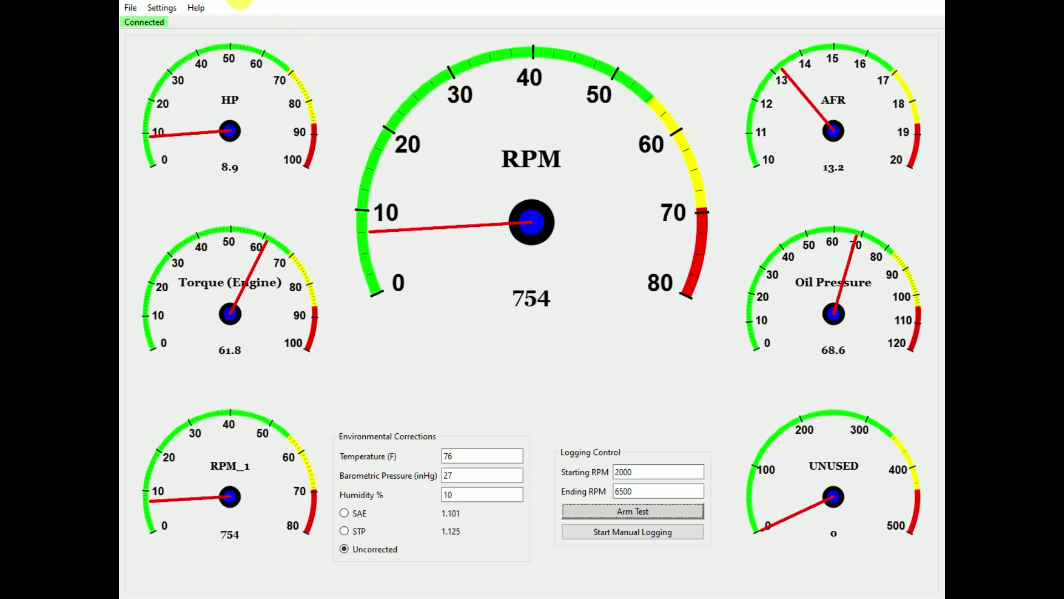